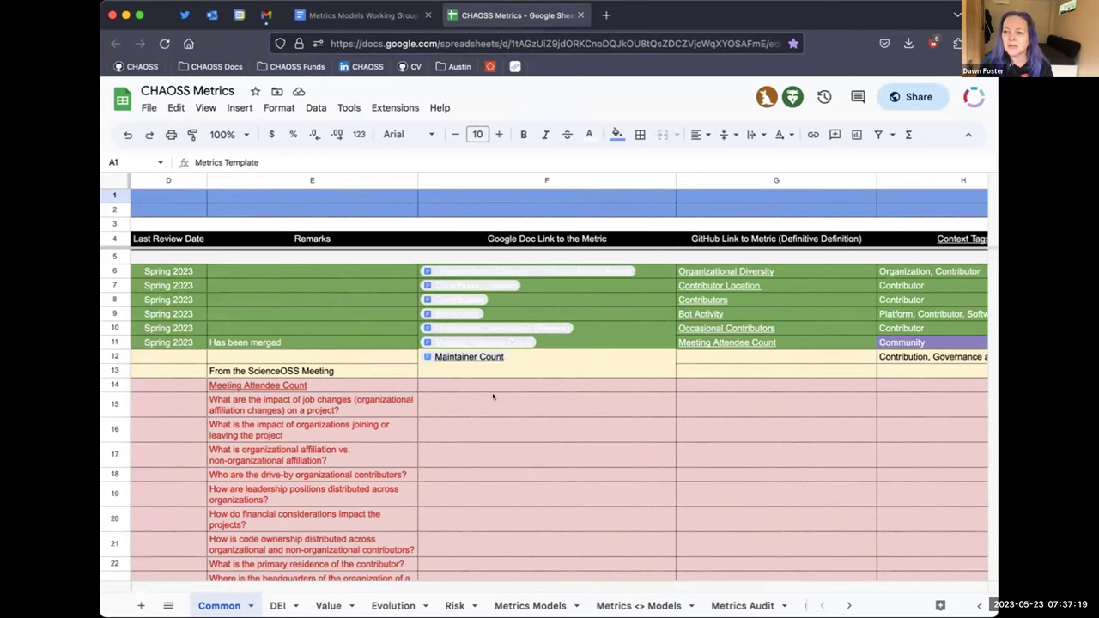
- Examine the Google Doc and GitHub link columns of the released and in-progress models on the Metrics Models sheet
scroll(494, 397, right, 2)
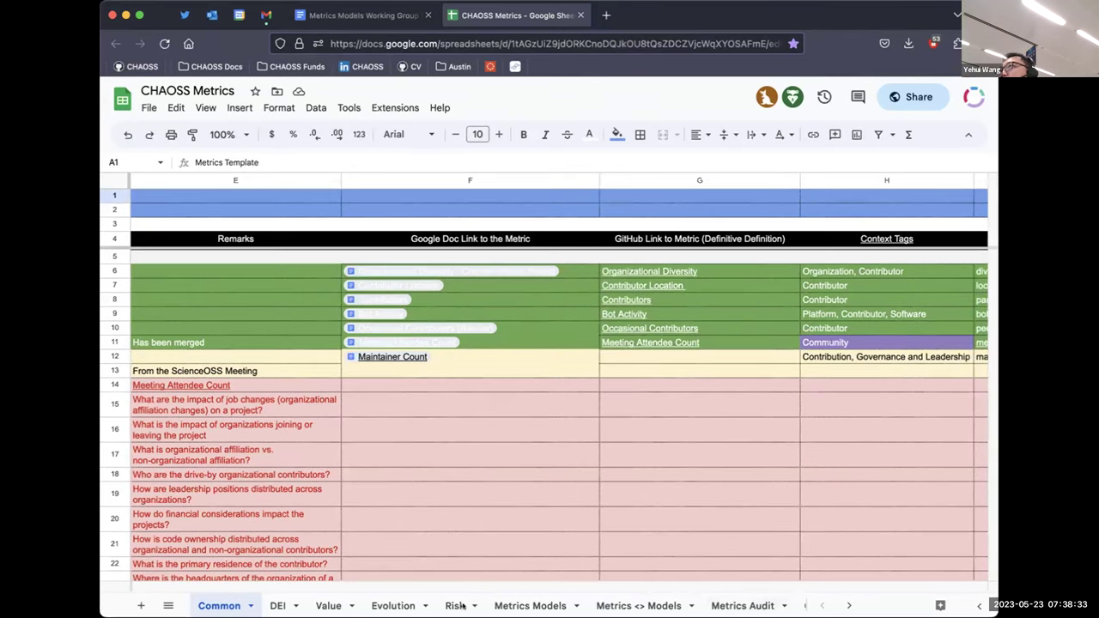
click(521, 604)
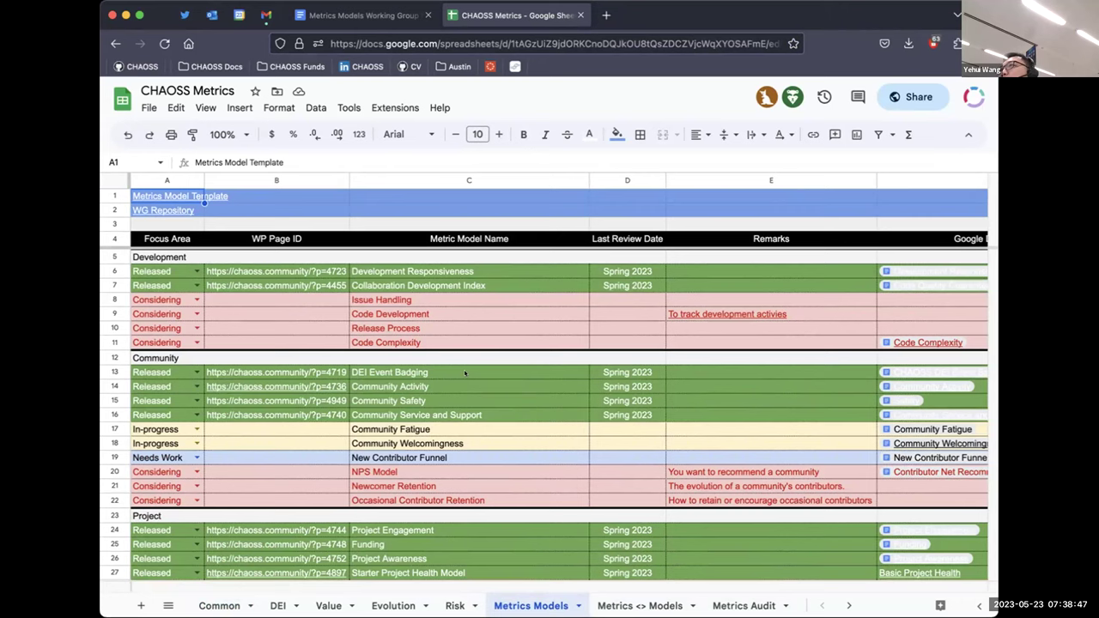
scroll(557, 408, right, 5)
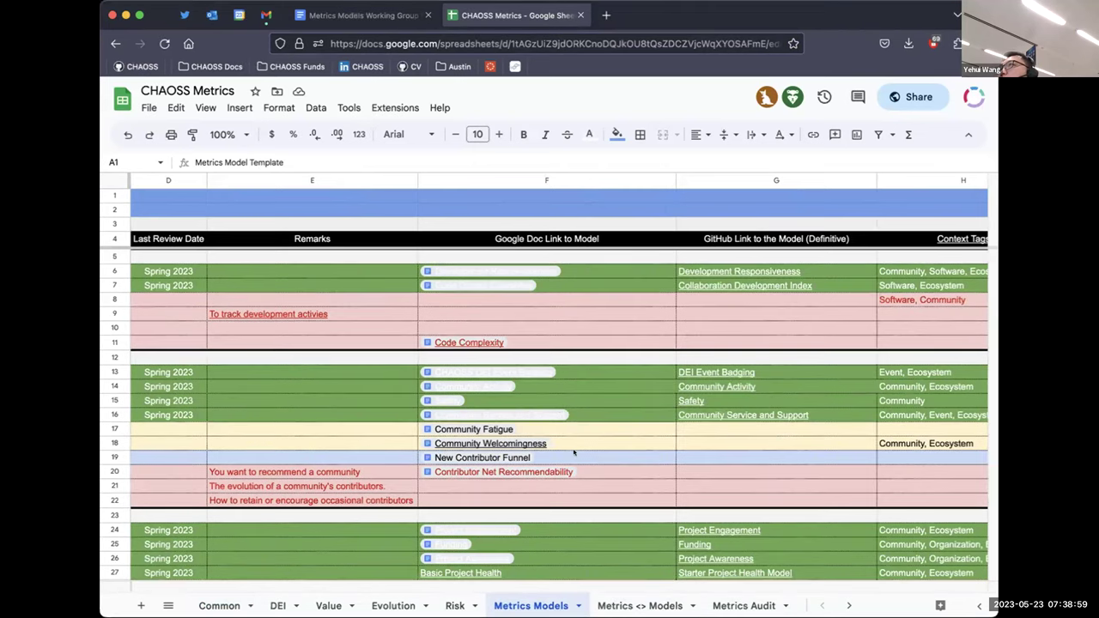
scroll(574, 453, down, 5)
scroll(573, 453, down, 2)
mouse_move(692, 388)
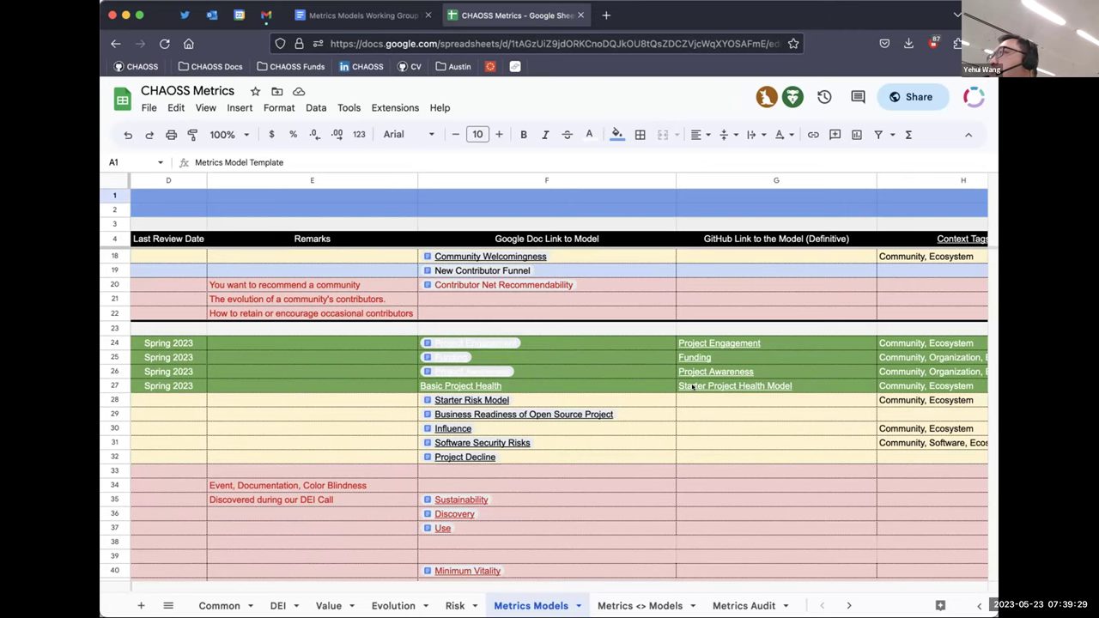
- In the working group minutes, add "Issue 1: Relationship between Google Doc and GitHub metric/metric model" as a sub-bullet under the starter project health link
click(361, 14)
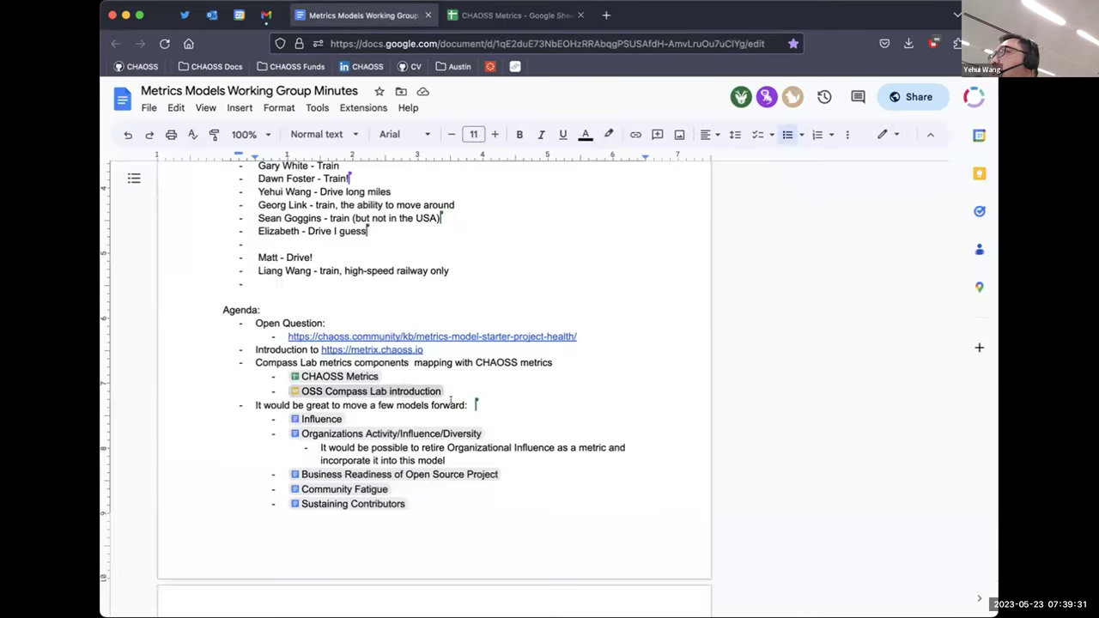
click(597, 337)
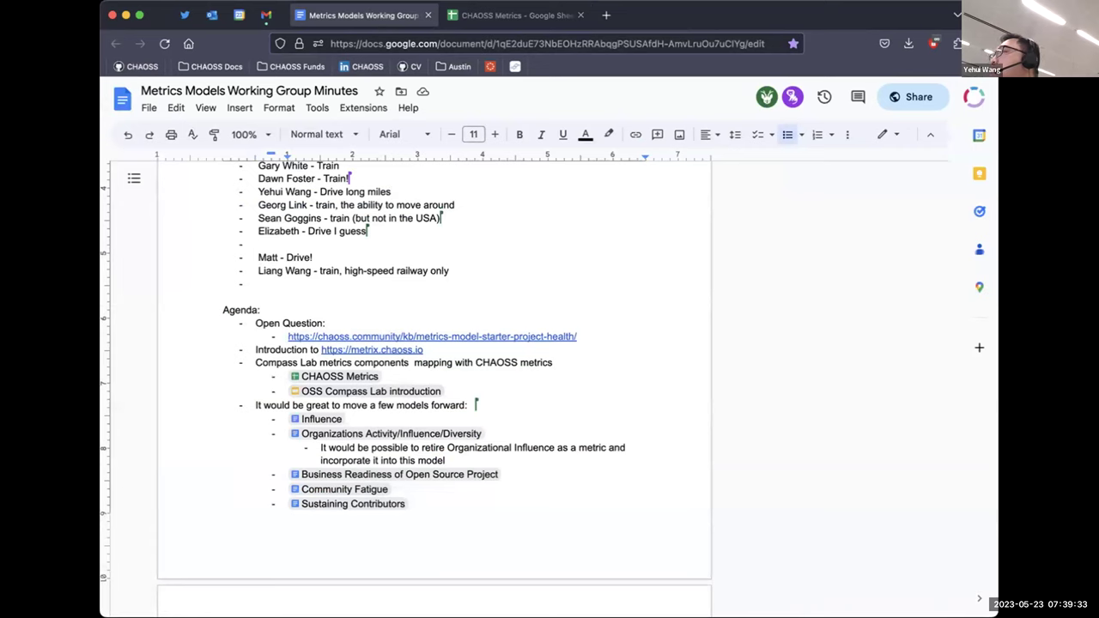
key(Return)
key(Tab)
text(Issue 2)
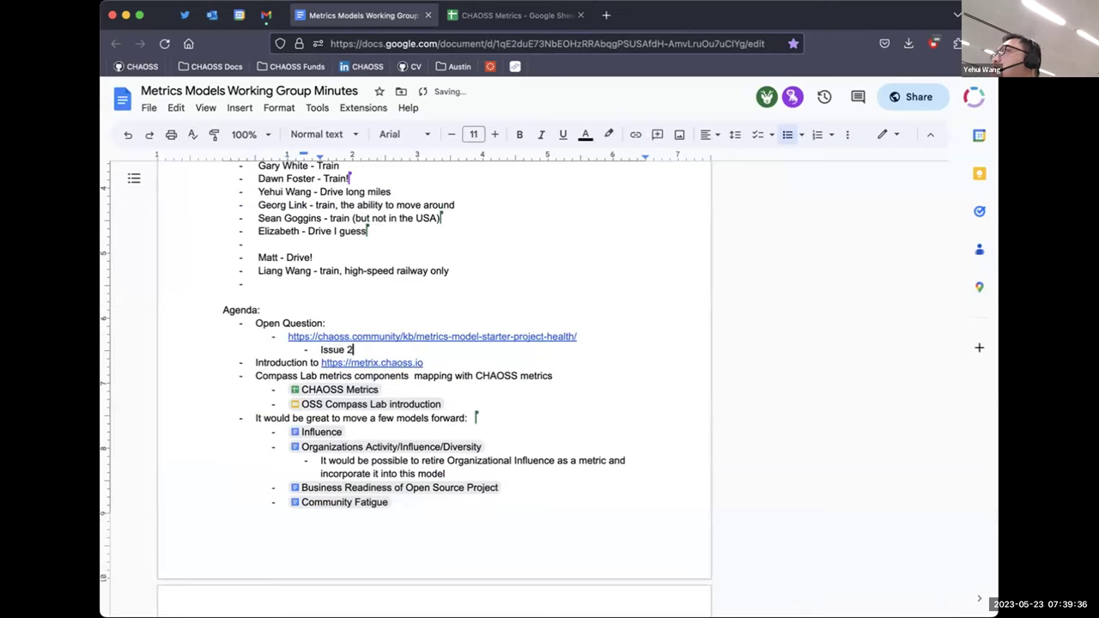
key(BackSpace)
text(1: Relatin)
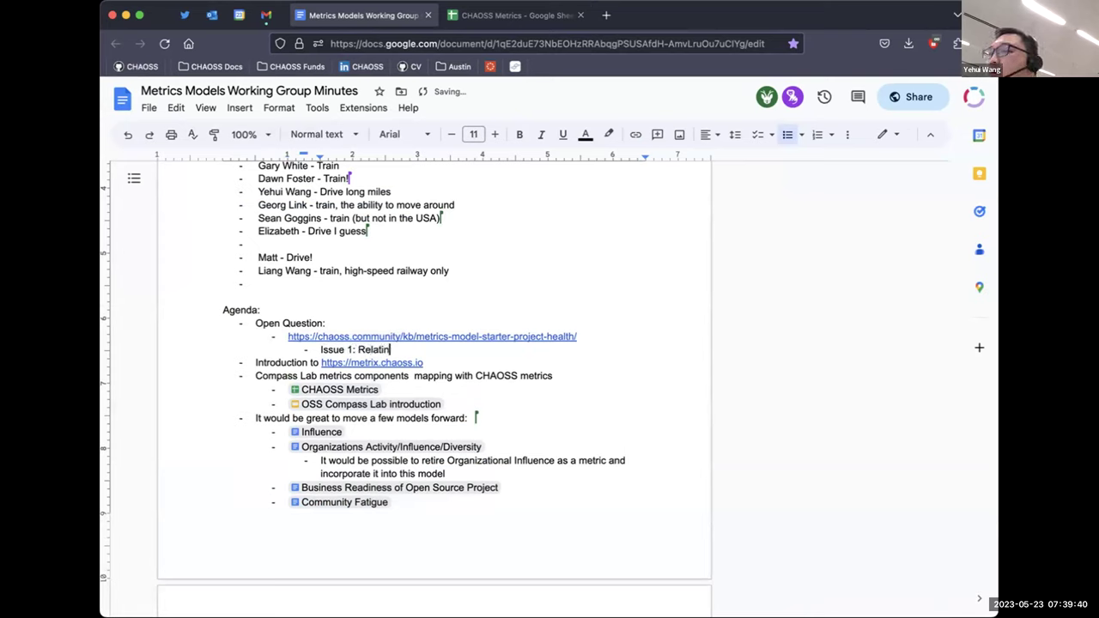
key(BackSpace)
text(onshi)
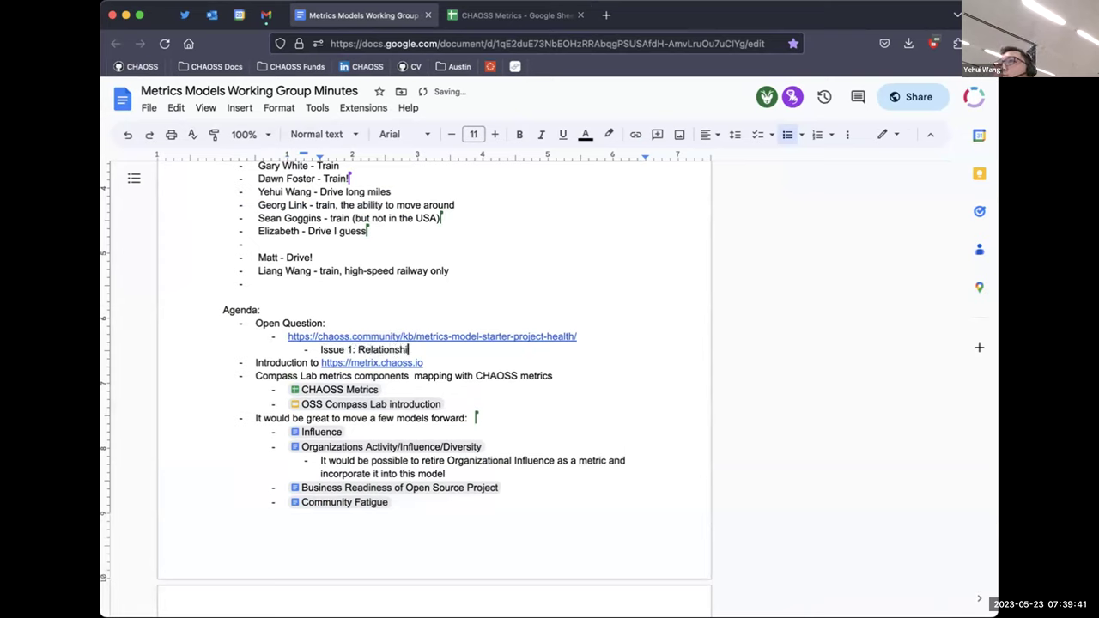
text(p between G)
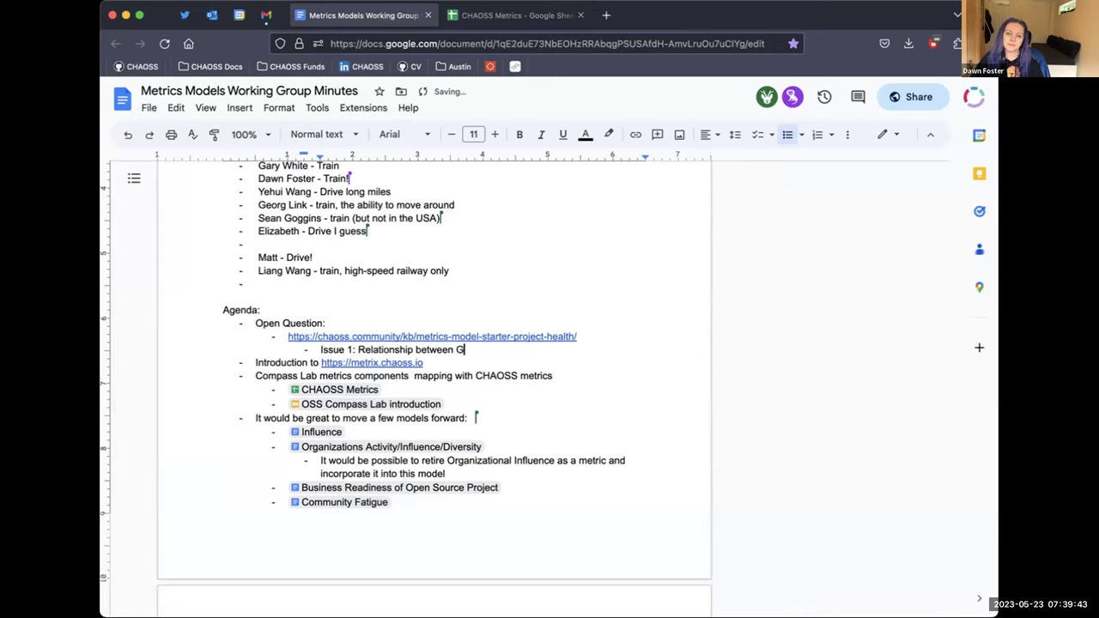
text(oogle Doc and )
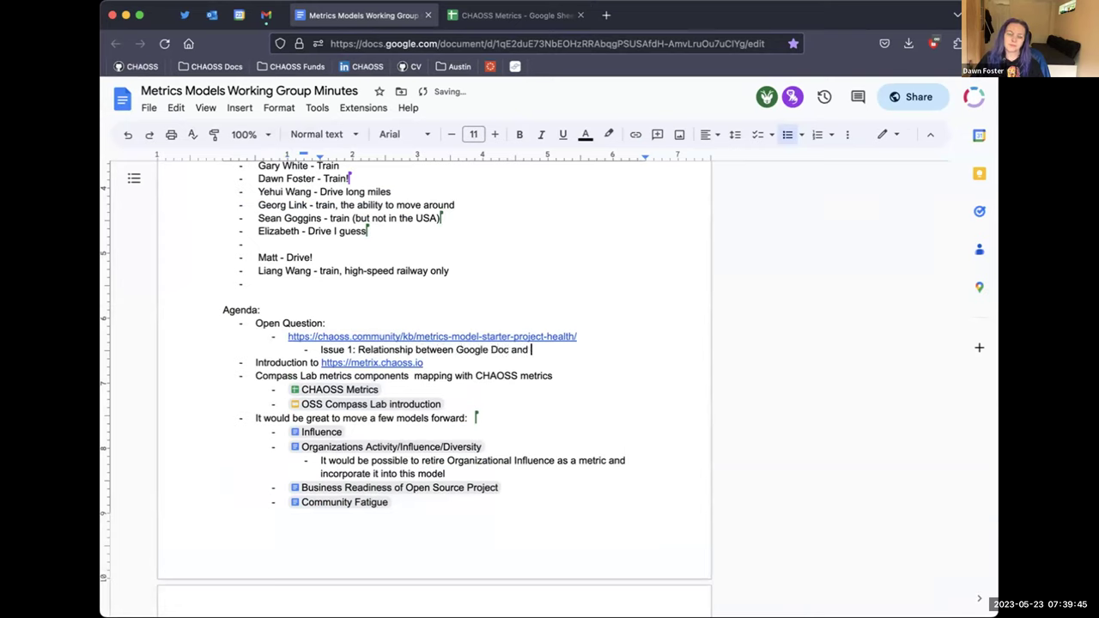
text(GitHub M)
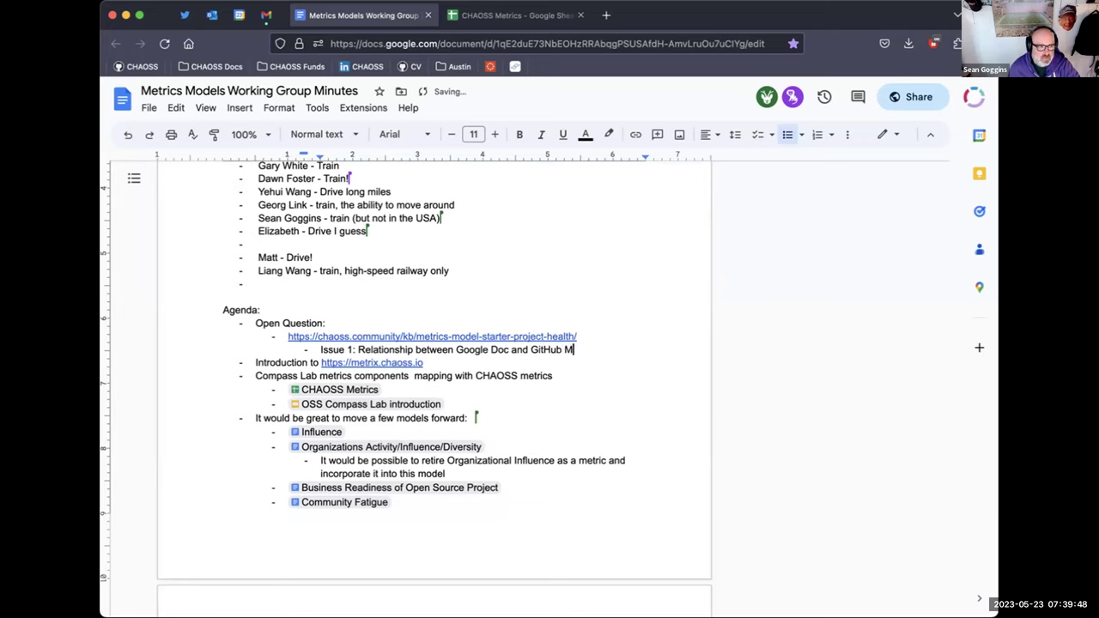
key(BackSpace)
text(metric/metri)
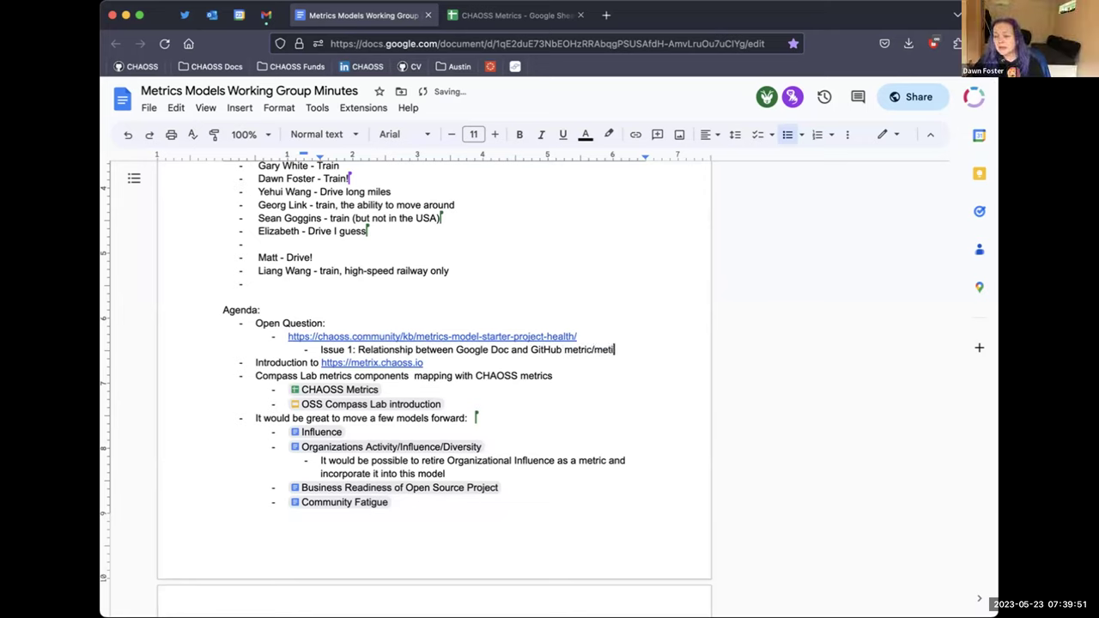
text(c model)
- Add the bullet "Issue 2: How to inform downstream SaaS solutions that are deploying metrics and metrics models that something has changed." below Issue 1
key(Return)
text(Issue 2: )
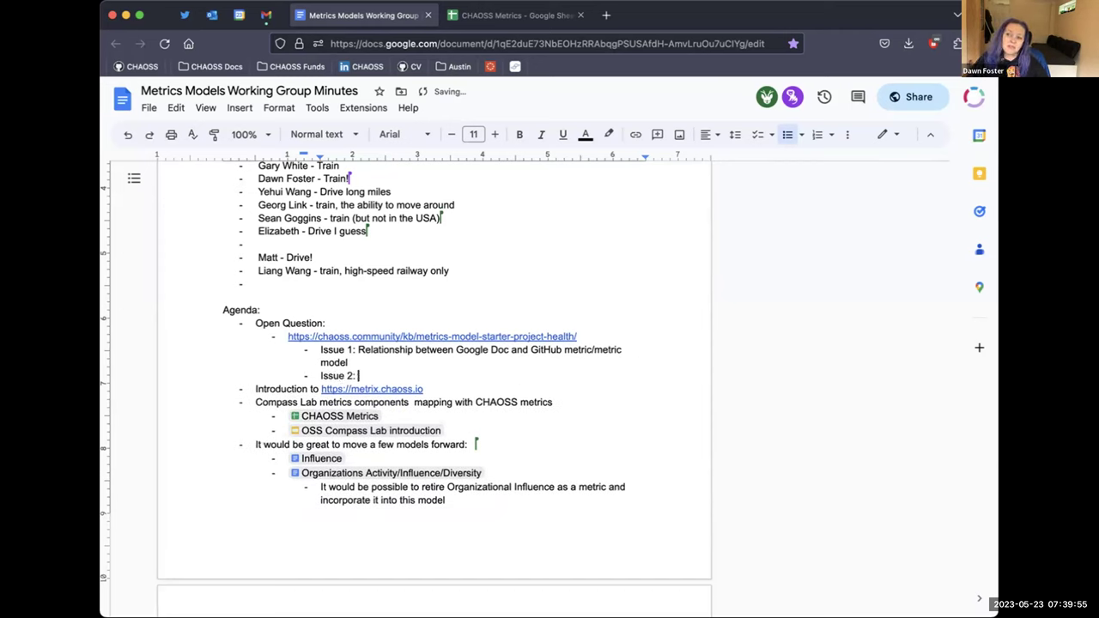
text(How to inform)
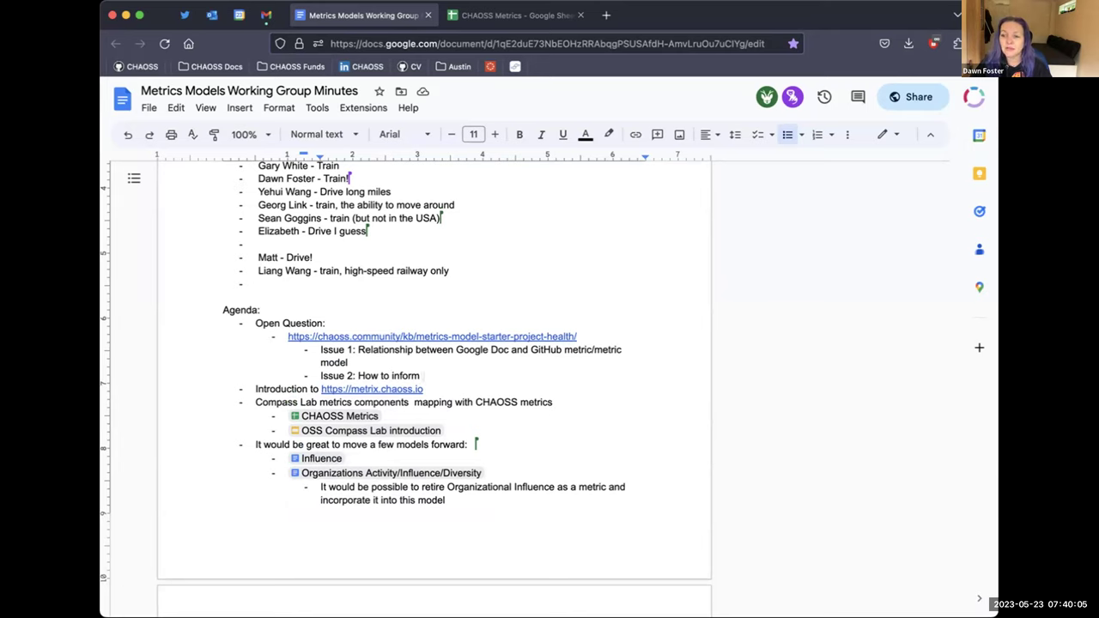
text(downstream )
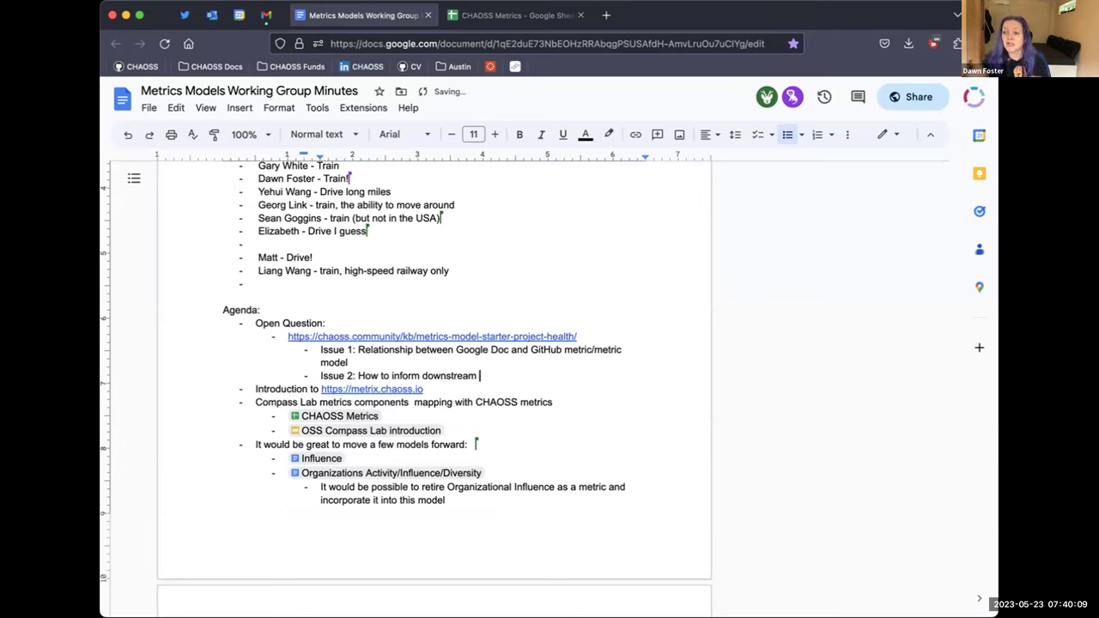
text(SaaS solut)
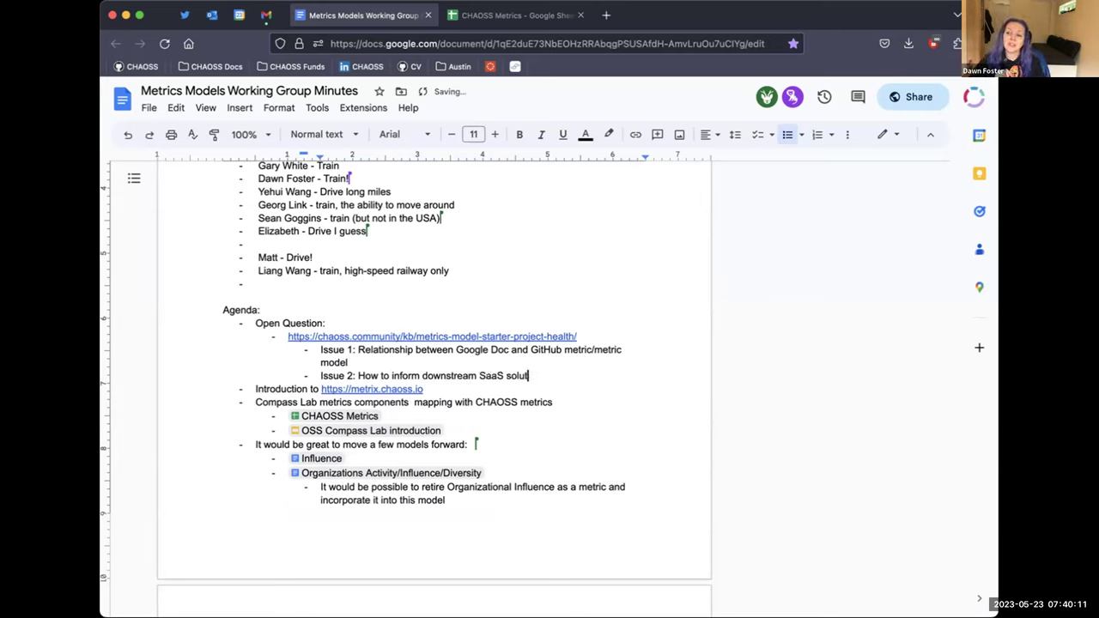
text(ions that are de)
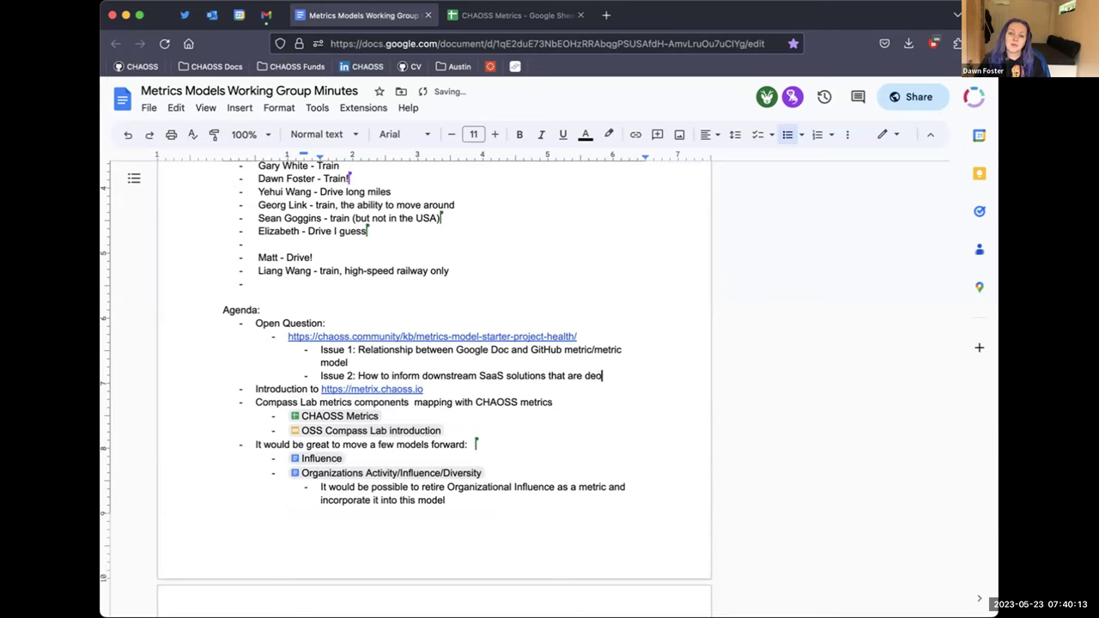
text(ploying )
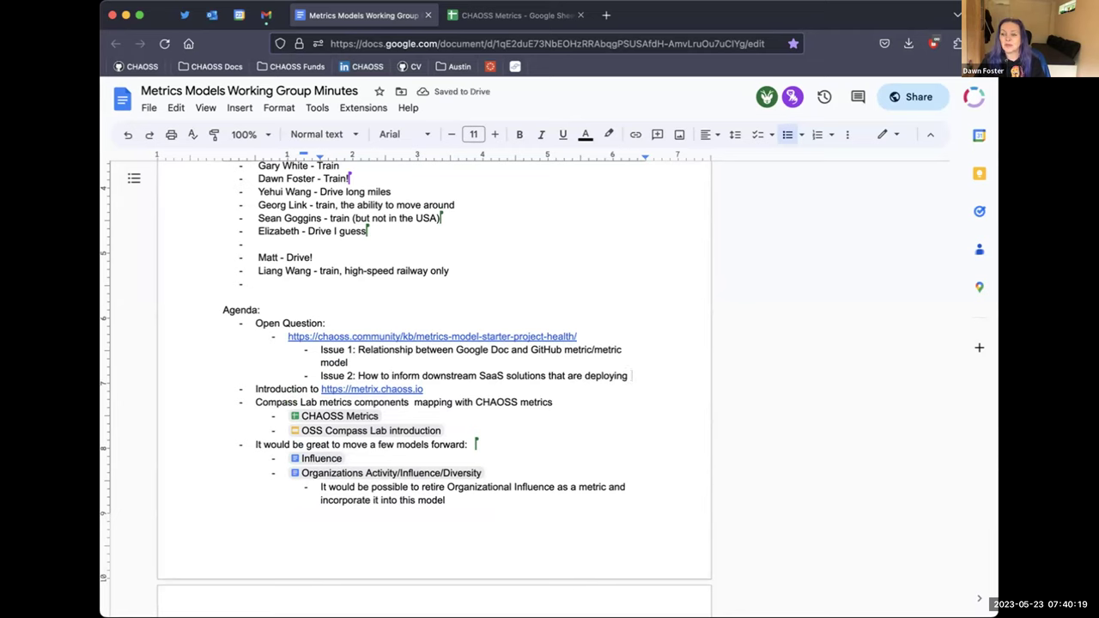
text(metrics and metrics )
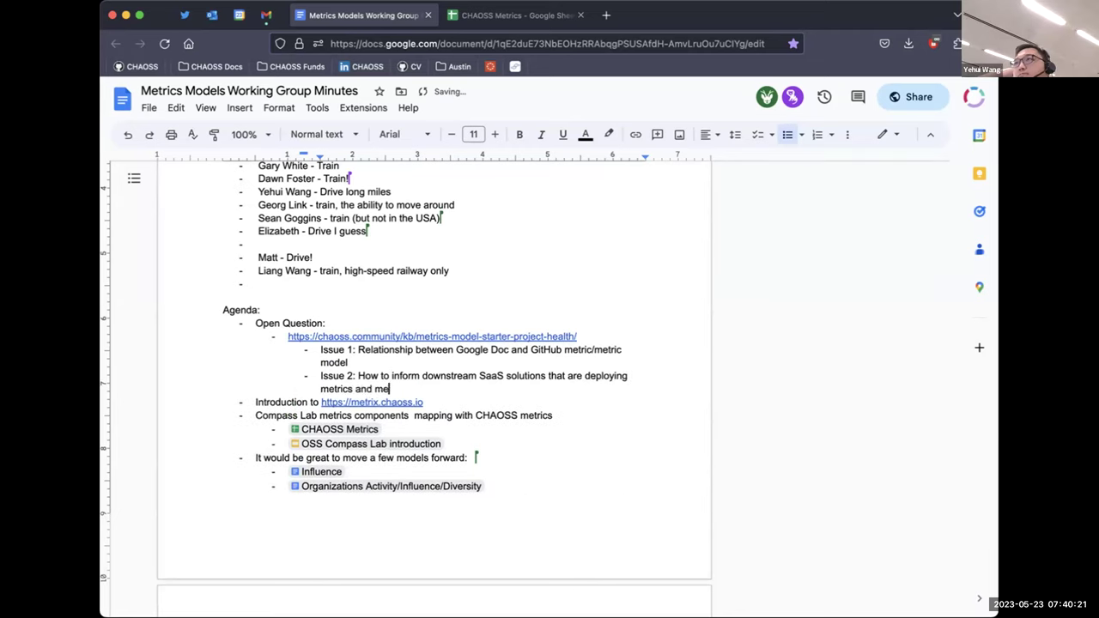
text(mod)
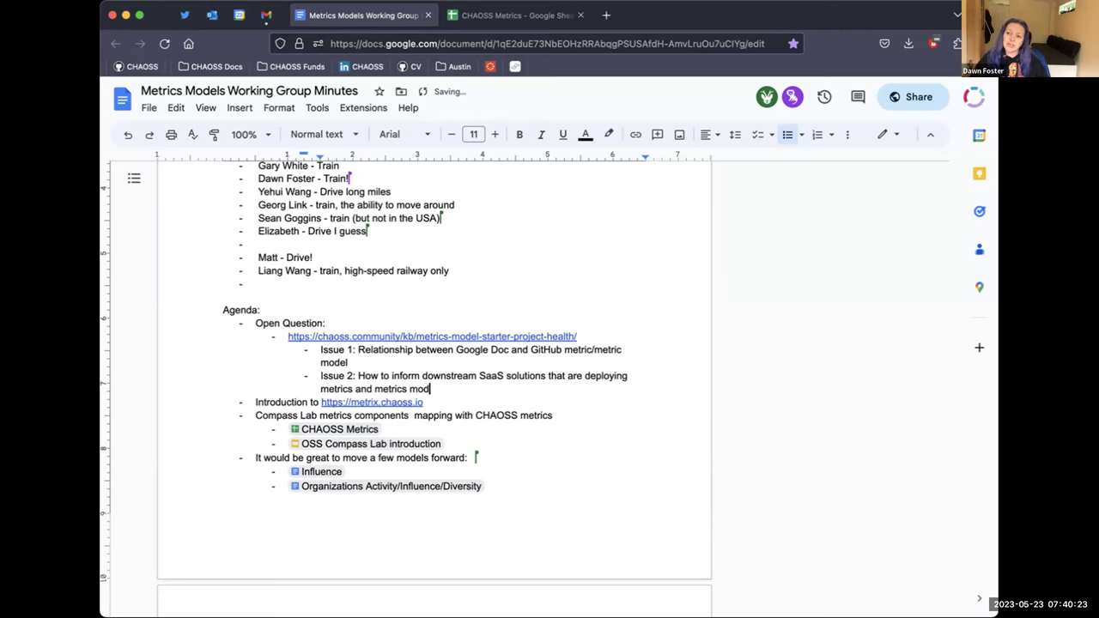
text(els that something has a)
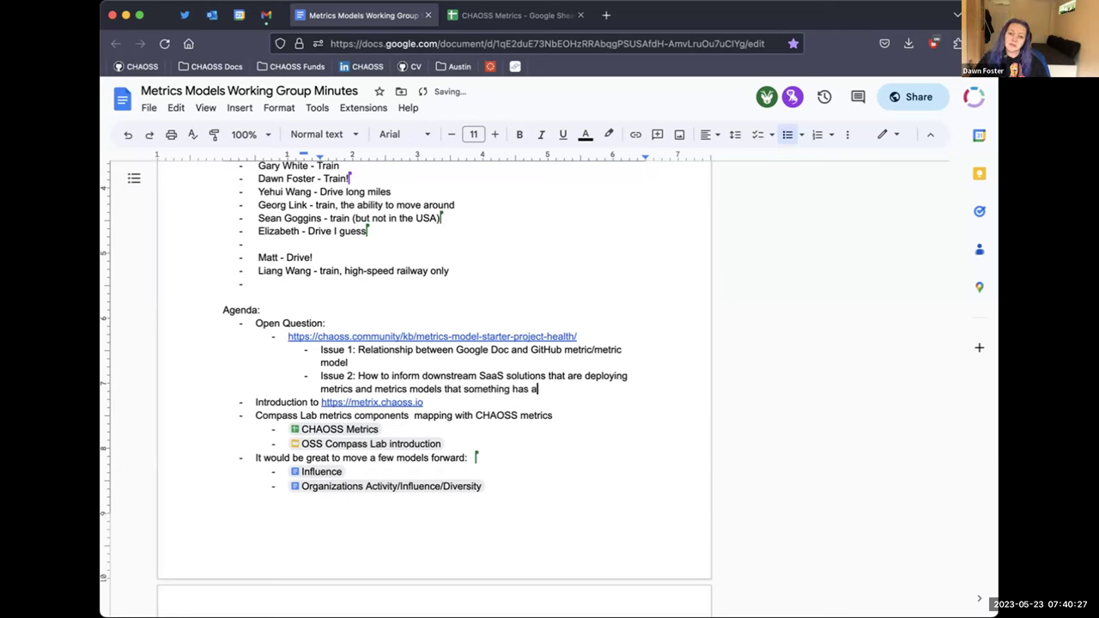
key(BackSpace)
text(changed.)
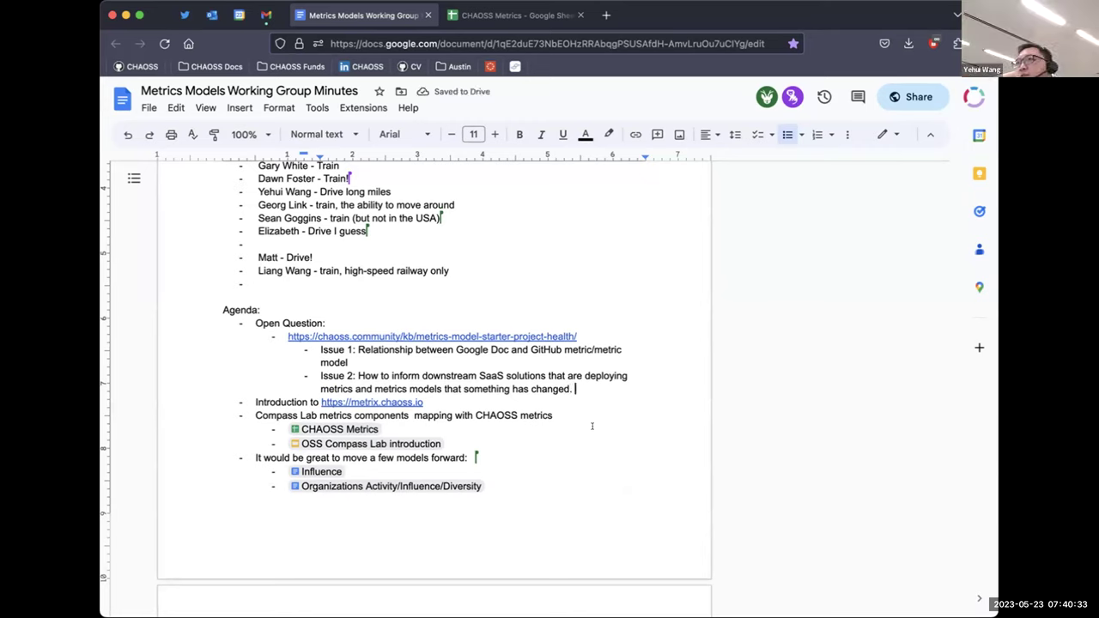
- Extend the Issue 1 bullet with "Once the metric is released, we should not return to the original Google Doc."
click(492, 358)
text(. ON)
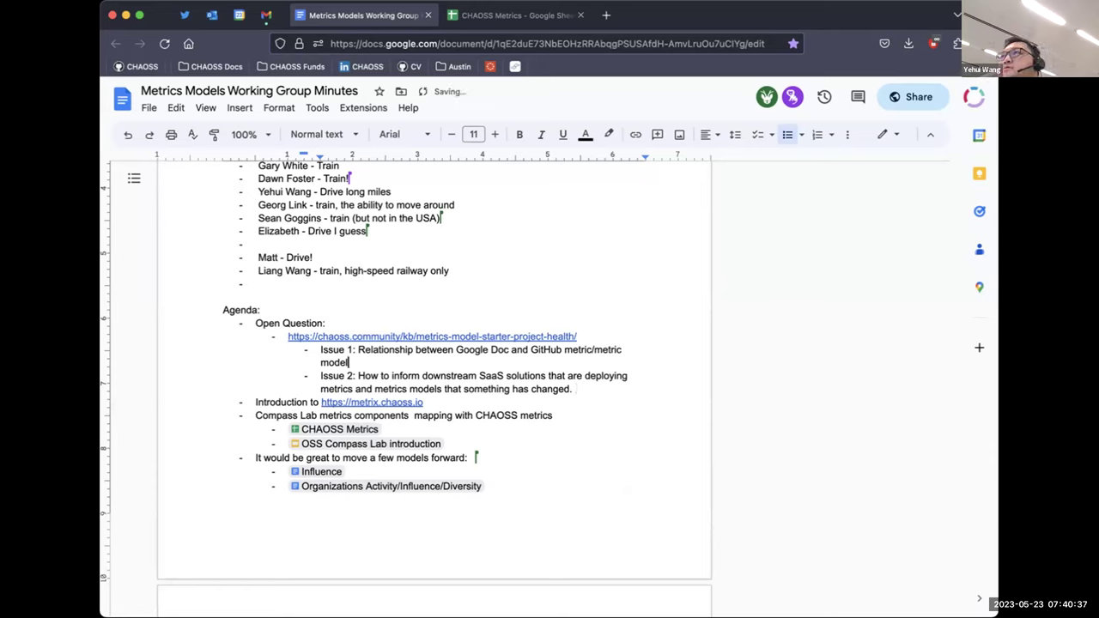
key(BackSpace)
key(BackSpace)
key(BackSpace)
key(BackSpace)
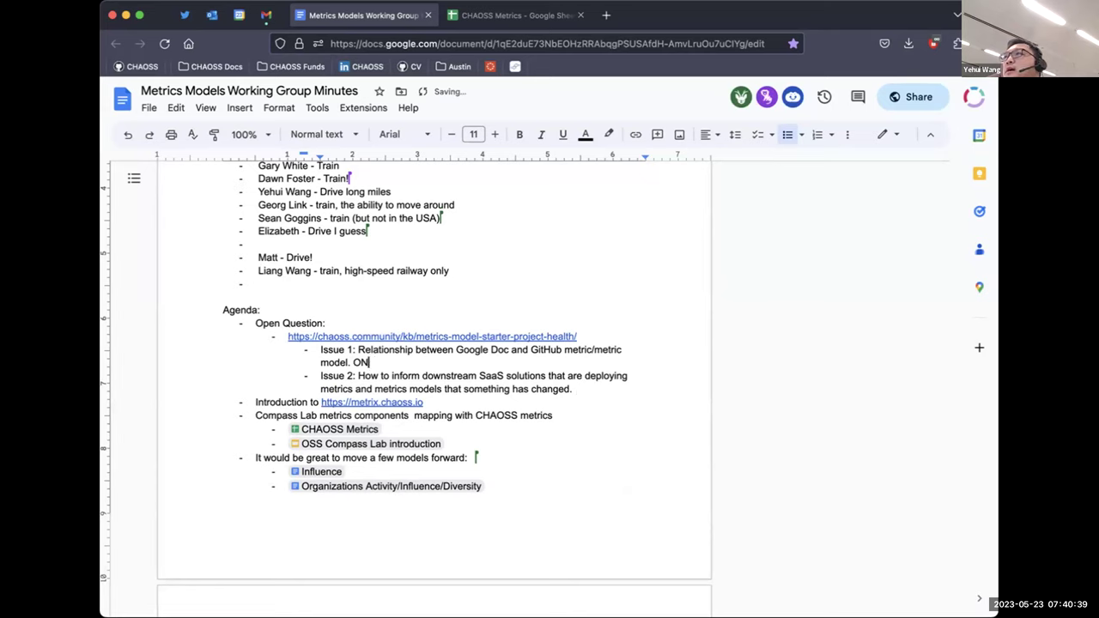
text(nce the )
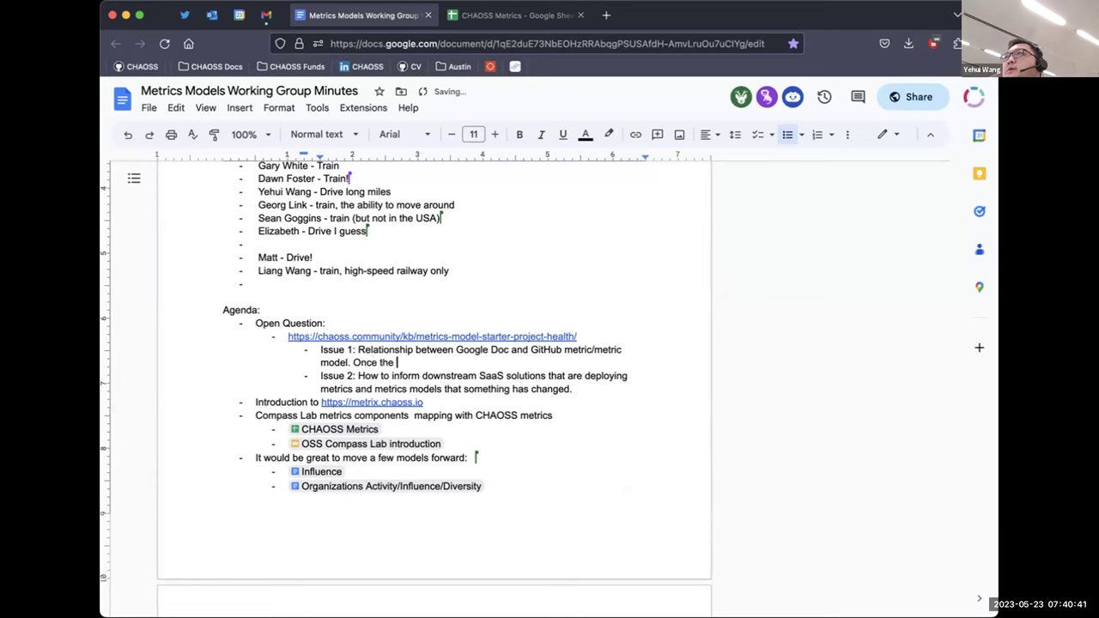
text(metric is rel)
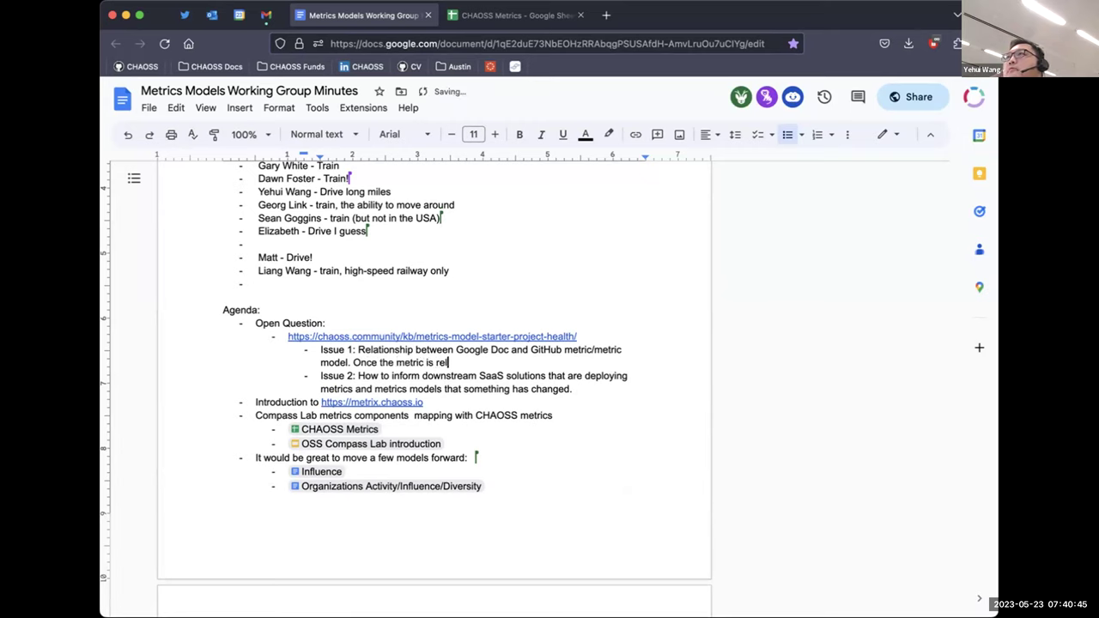
text(eased, )
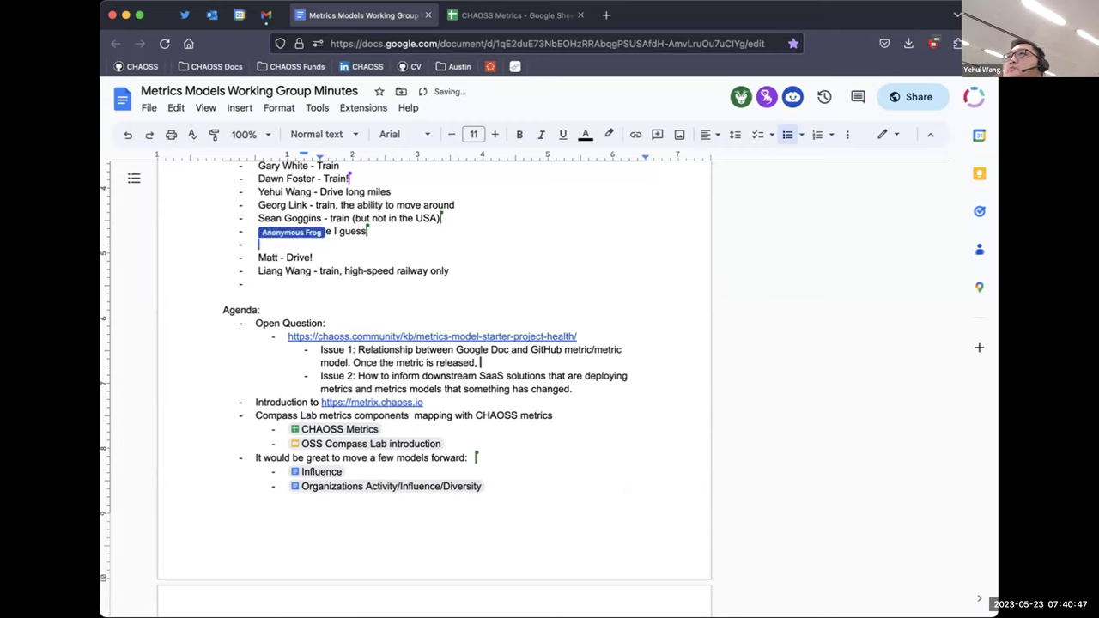
text(we should not )
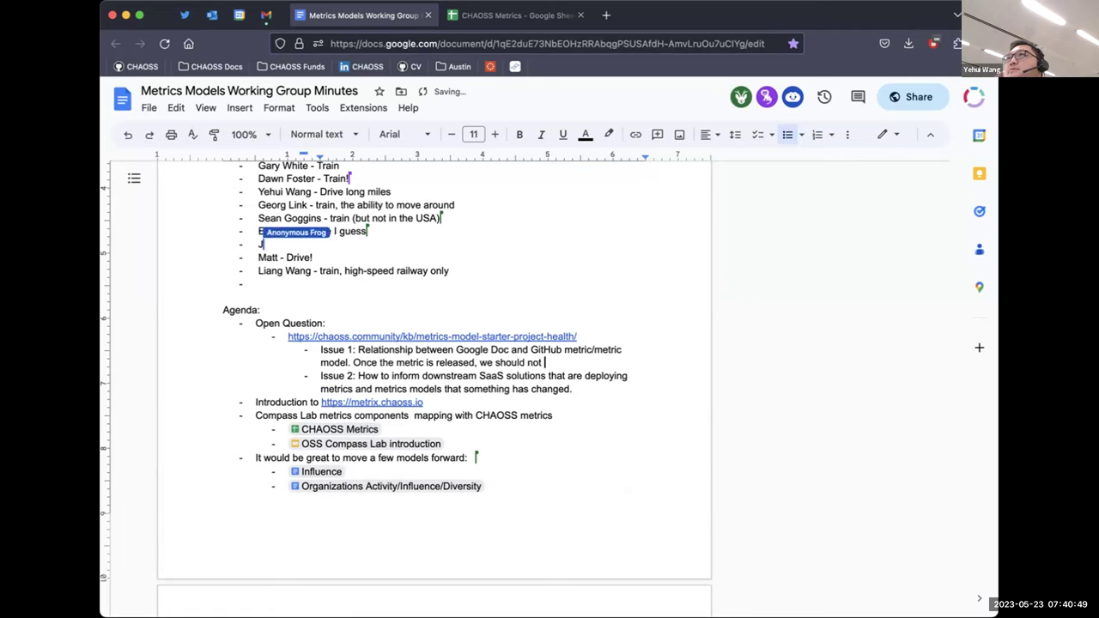
text(return to the )
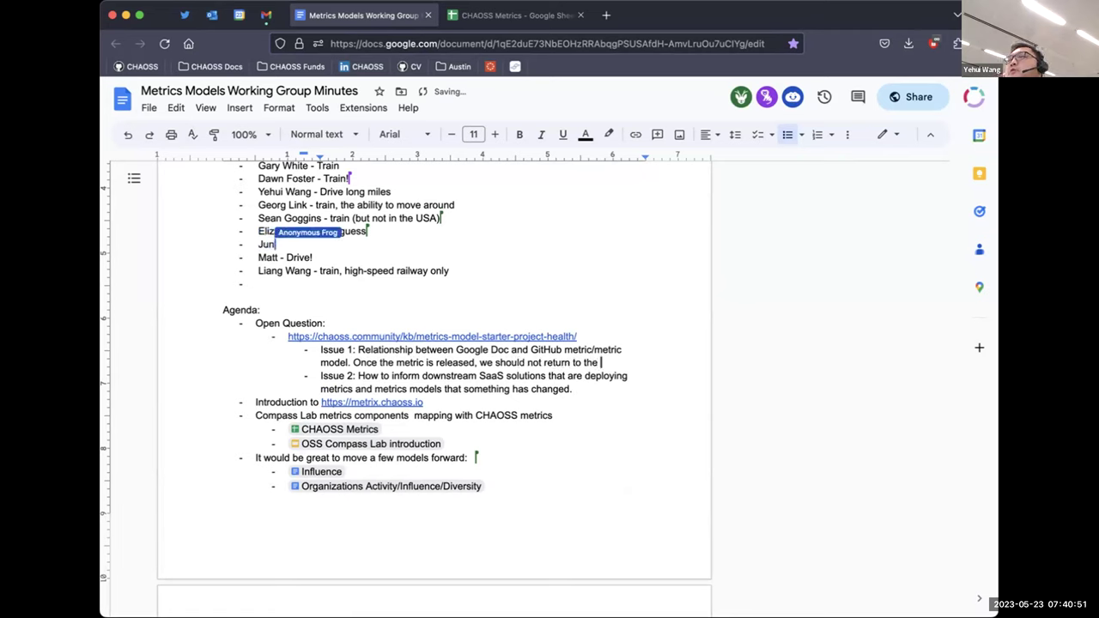
text(original )
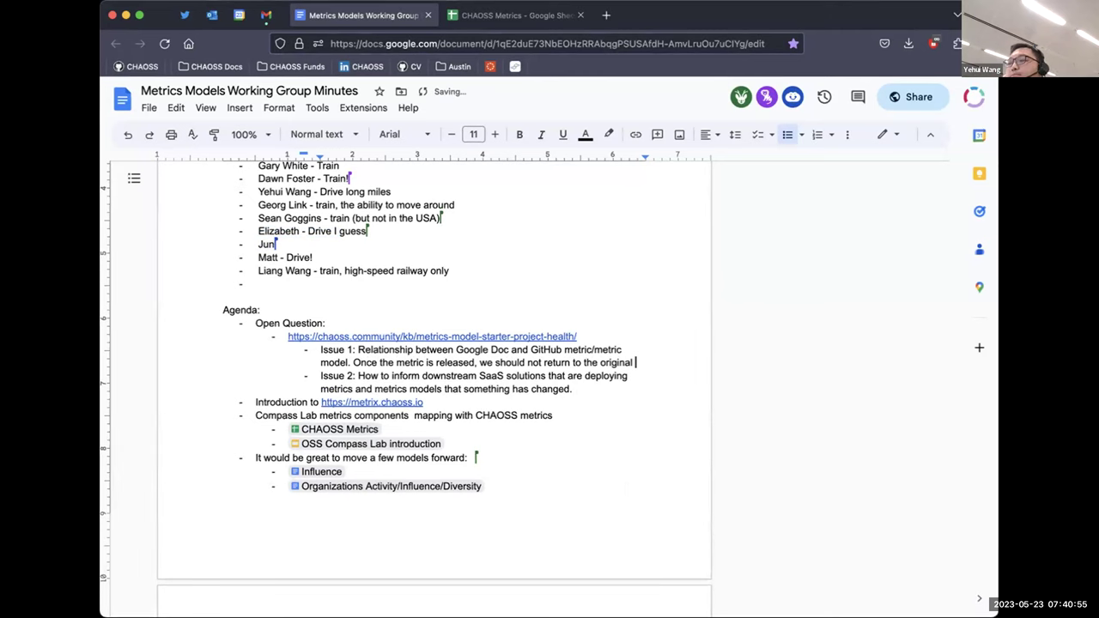
text(Google Doc.)
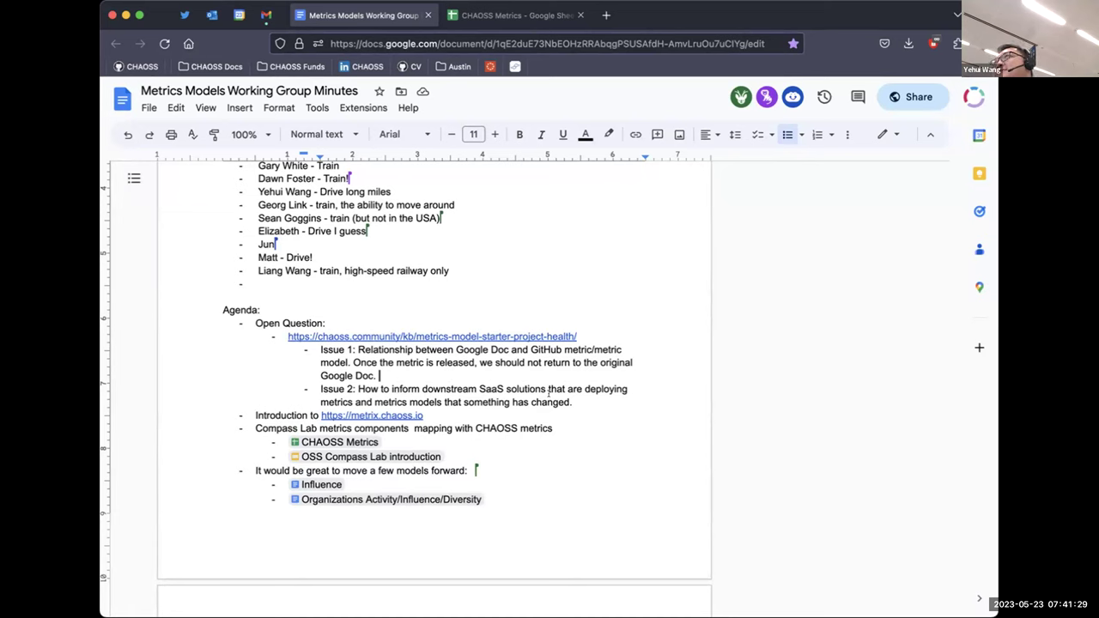
- Add the nested bullet "Please let these services know that something has updated." under Issue 2
click(592, 398)
key(Return)
key(Tab)
text(Please let these tow)
key(BackSpace)
key(BackSpace)
text(w)
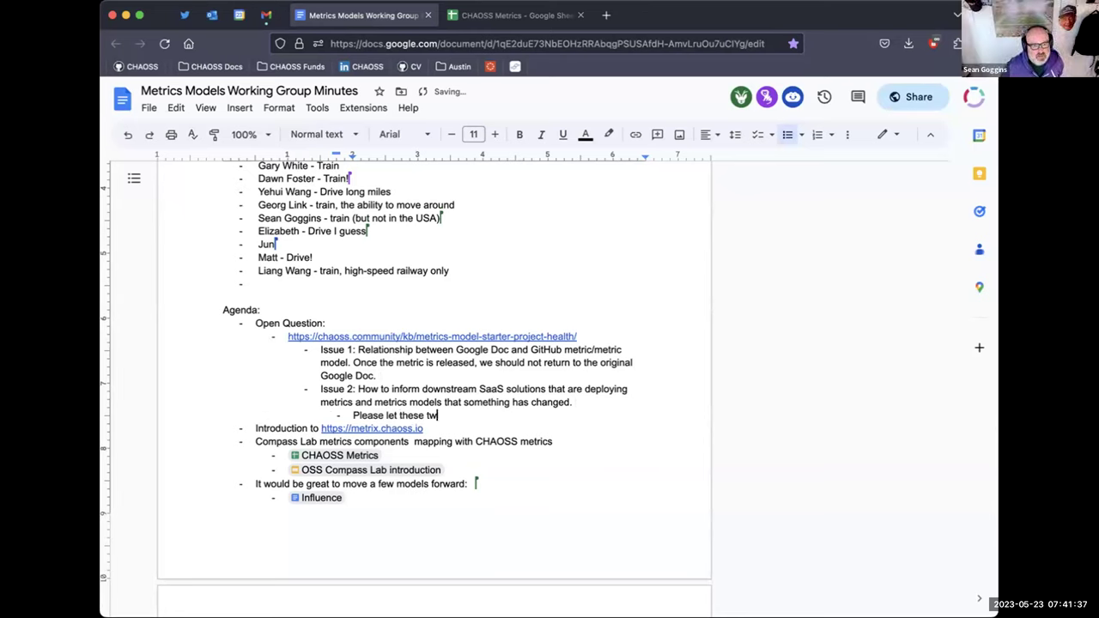
text(o services )
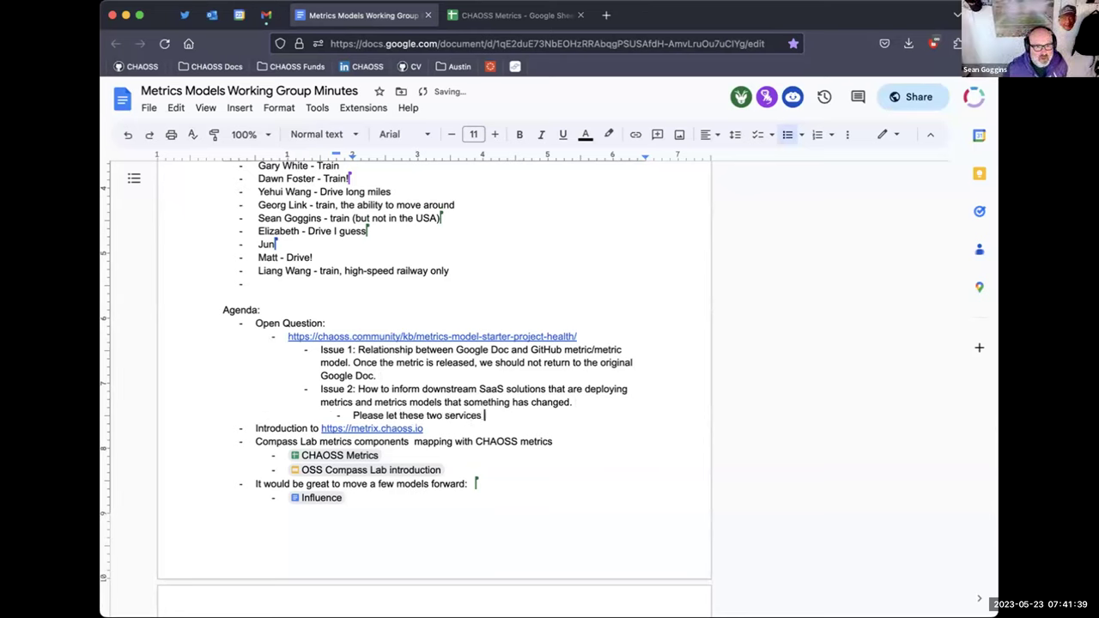
text(know that something has up)
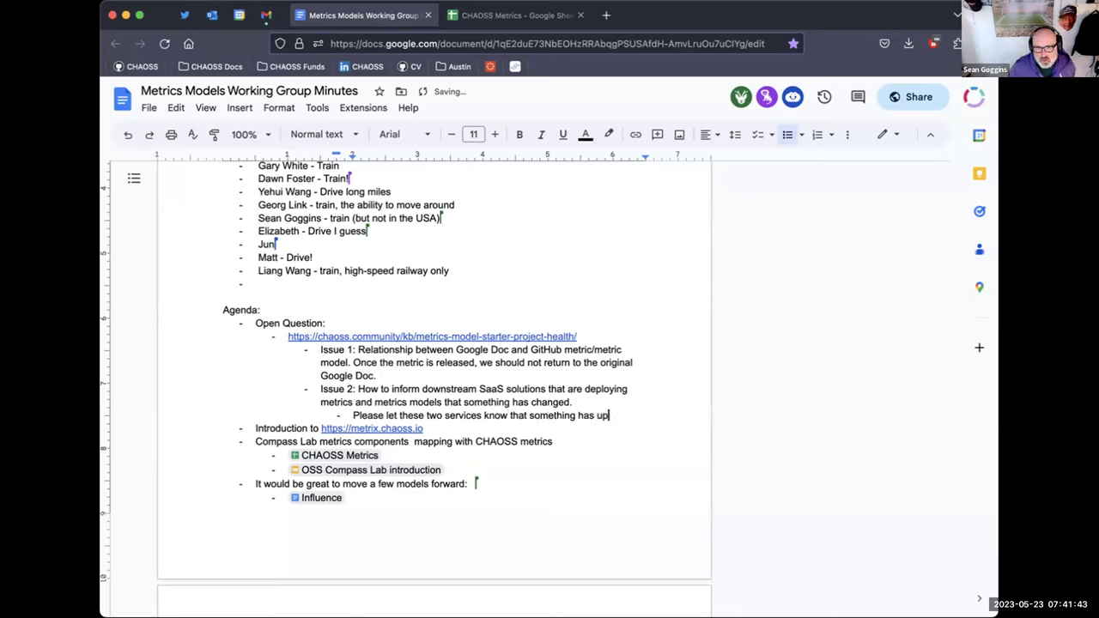
double_click(435, 414)
key(BackSpace)
click(604, 409)
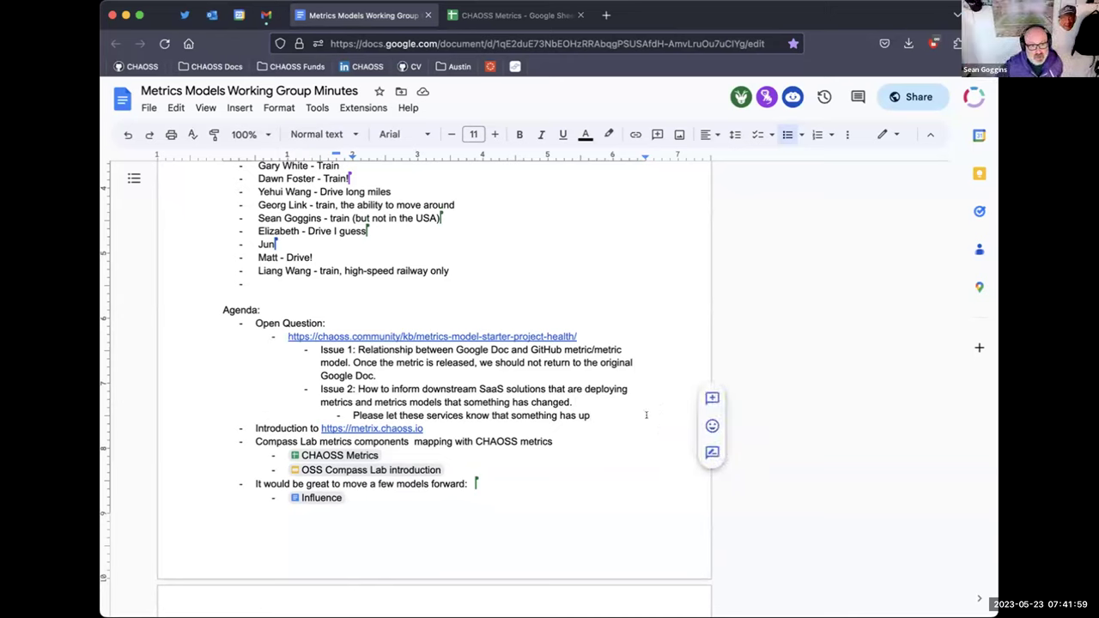
text(dated.)
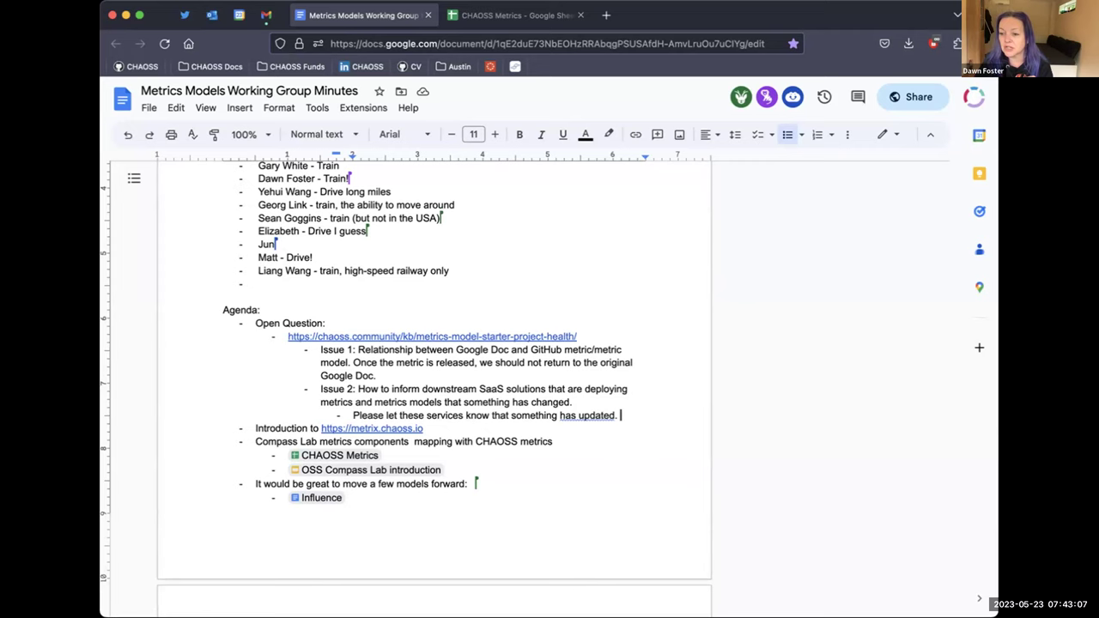
- Add a second nested bullet under Issue 2: "Perhaps there are automated ways to do this. Is there something that could be triggered on WP?"
key(Return)
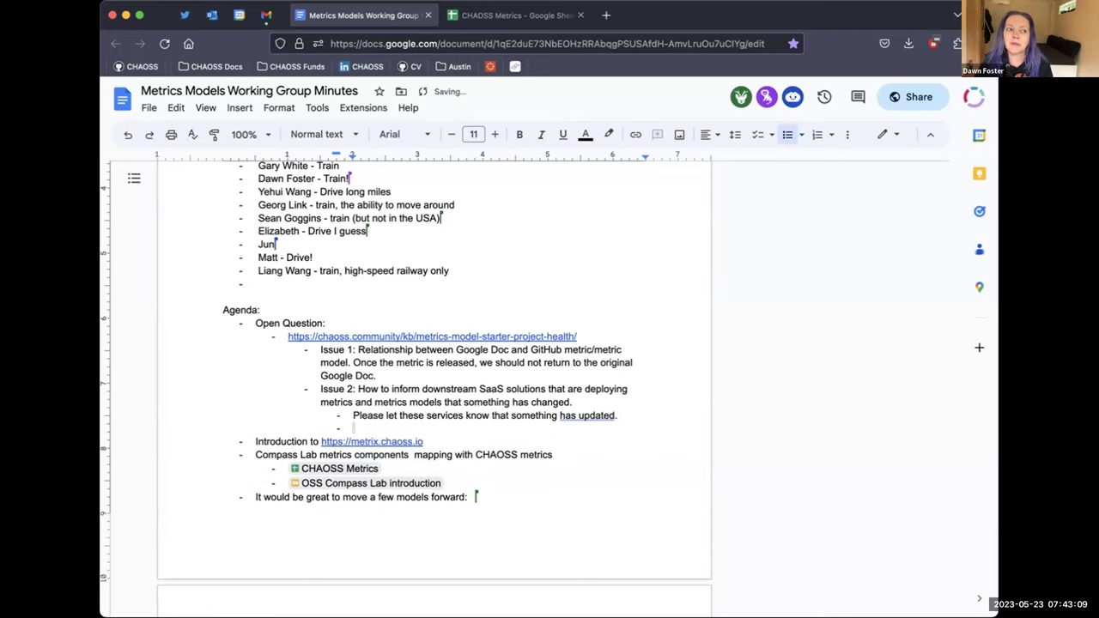
text(Perh)
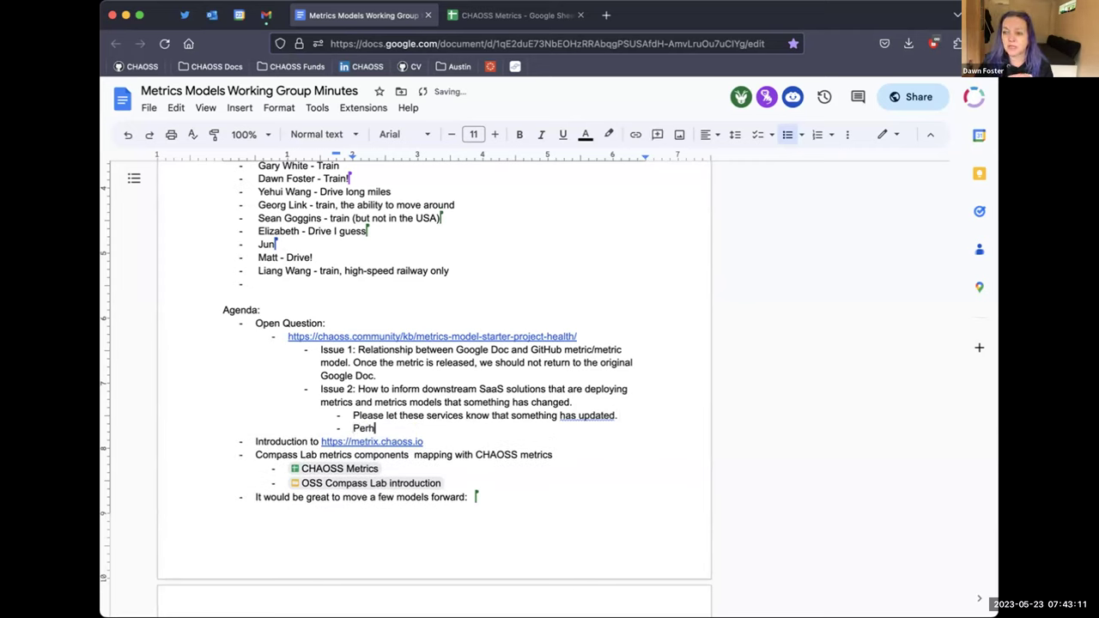
text(aps there are )
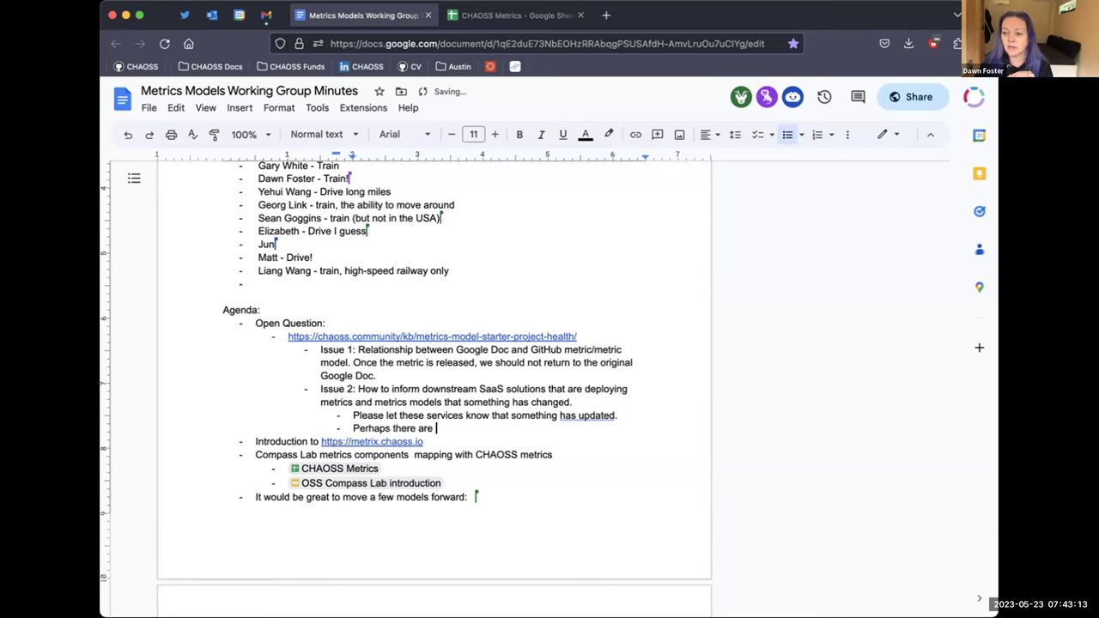
text(automated )
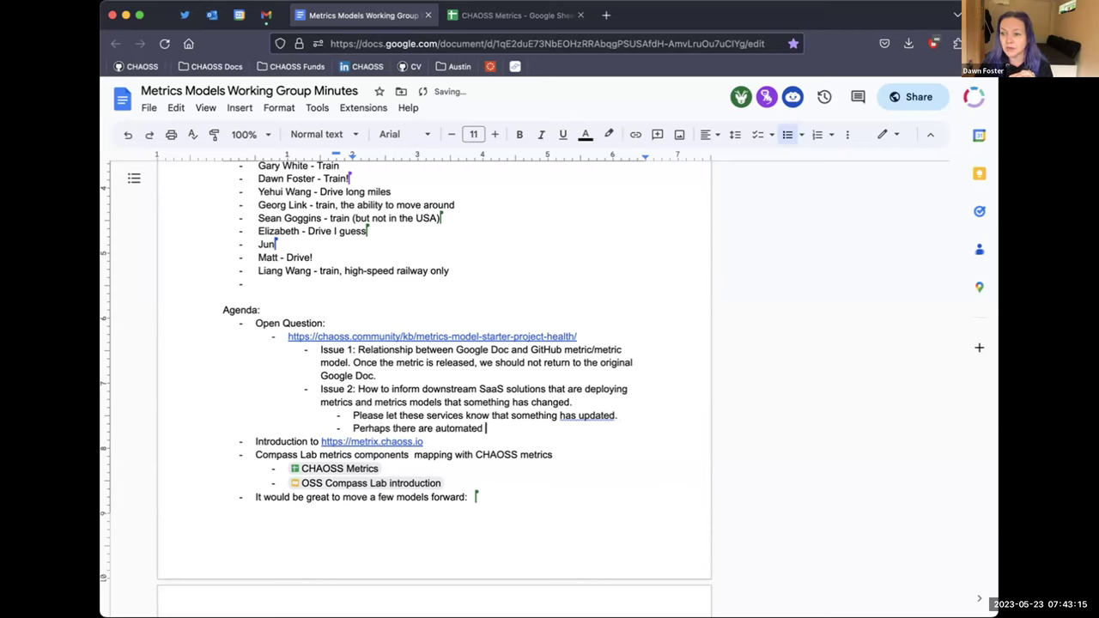
text(ways to do this)
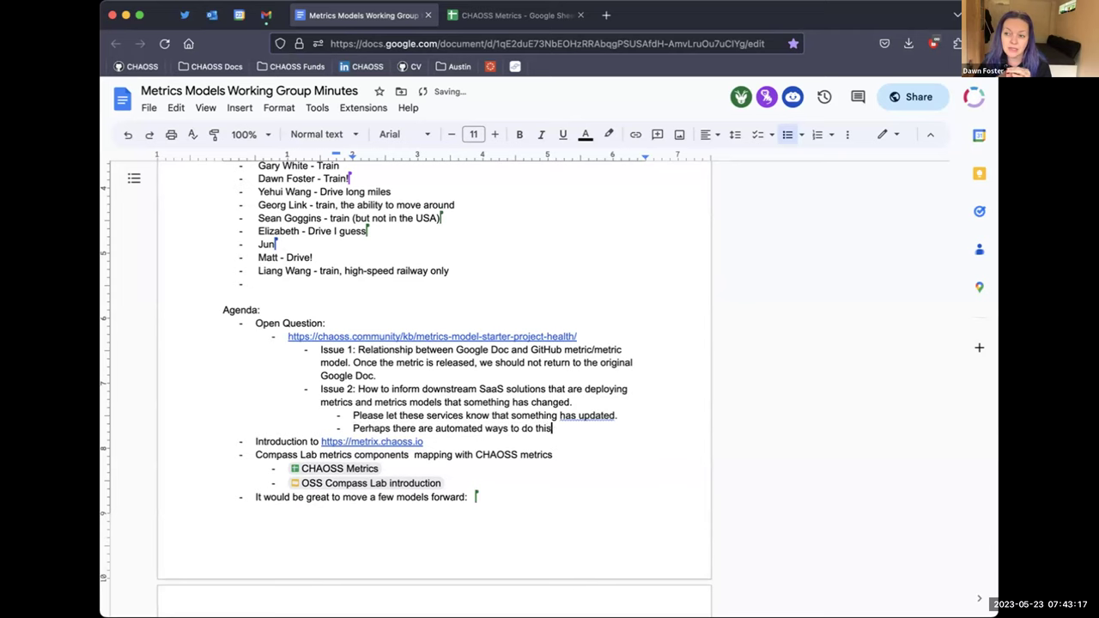
text(. Is there som)
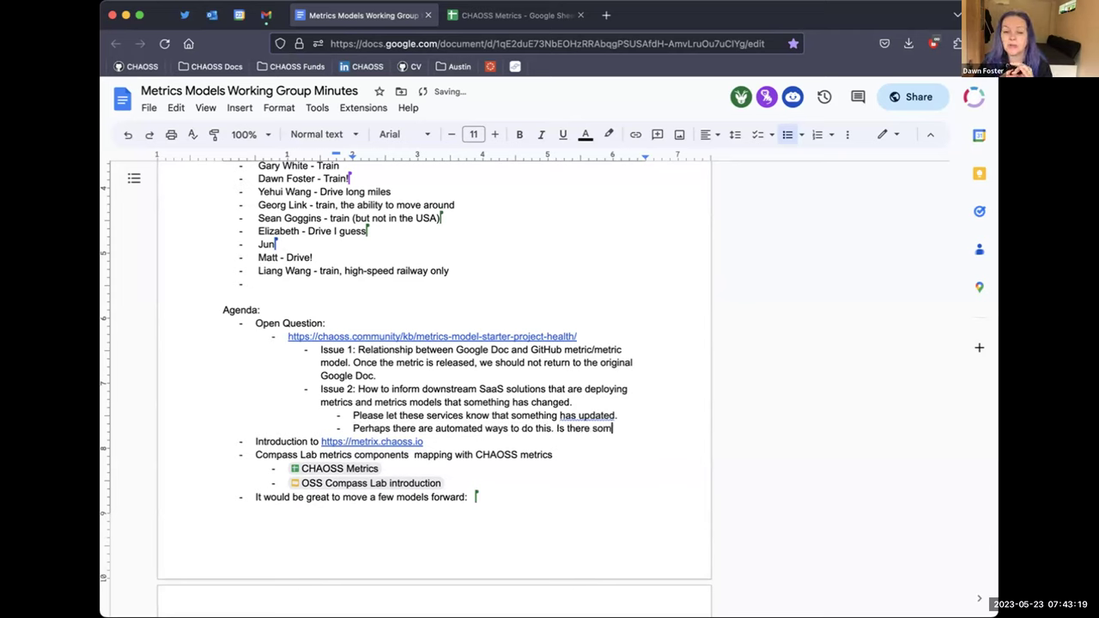
text(ething that could)
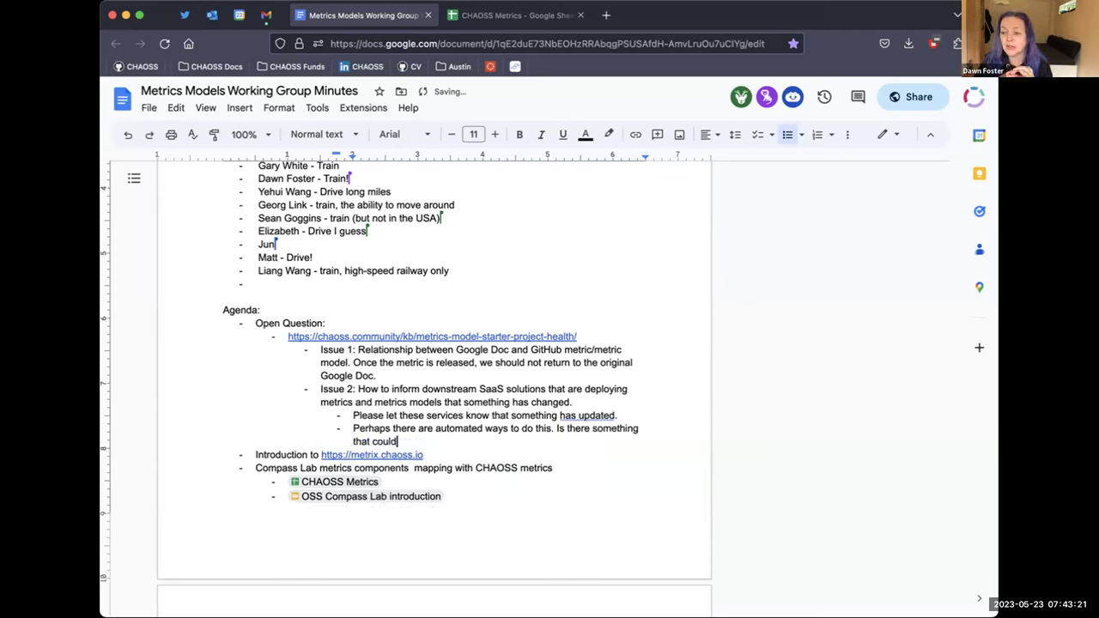
text( be trigge)
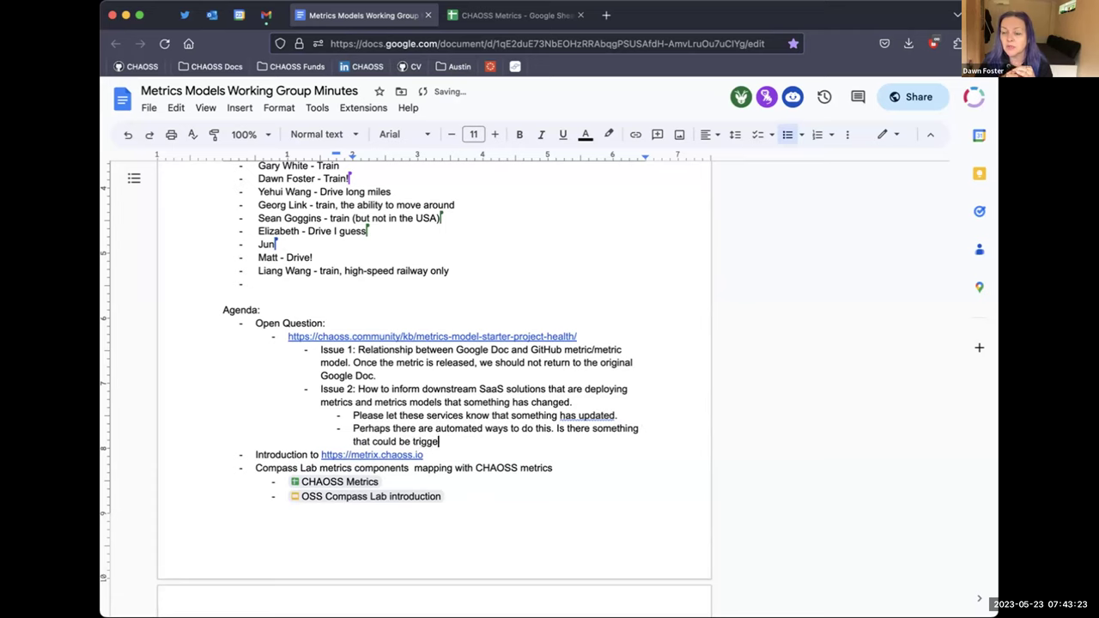
text(red on W)
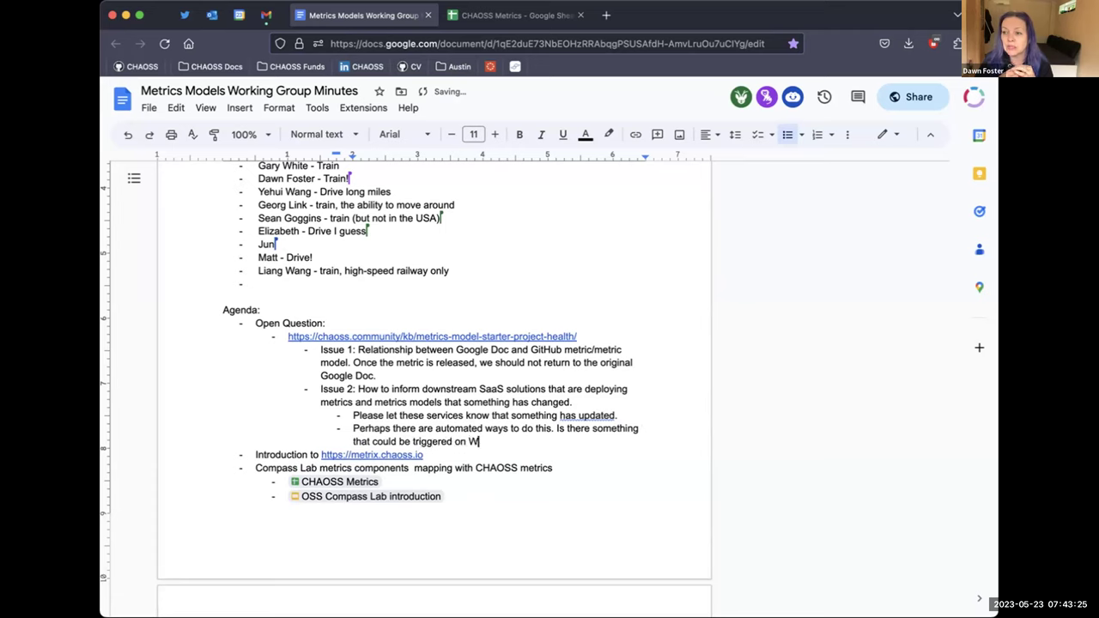
text(P? Or could )
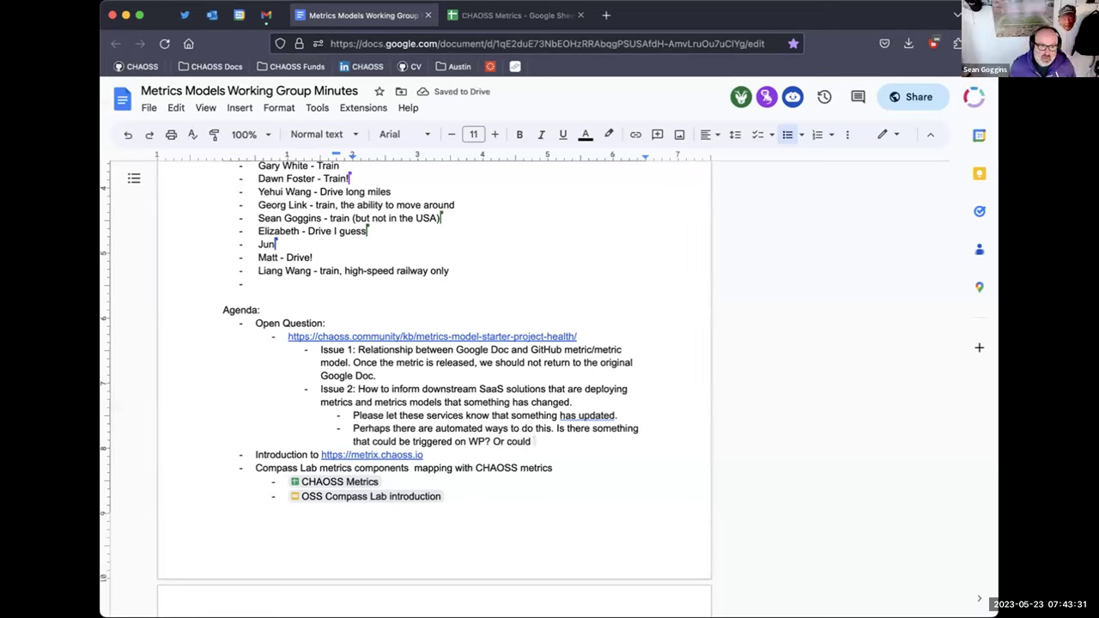
- Extend the automated ways bullet with the question "Or could we use GH actions when a metric or metric model has been changed?"
text(we use)
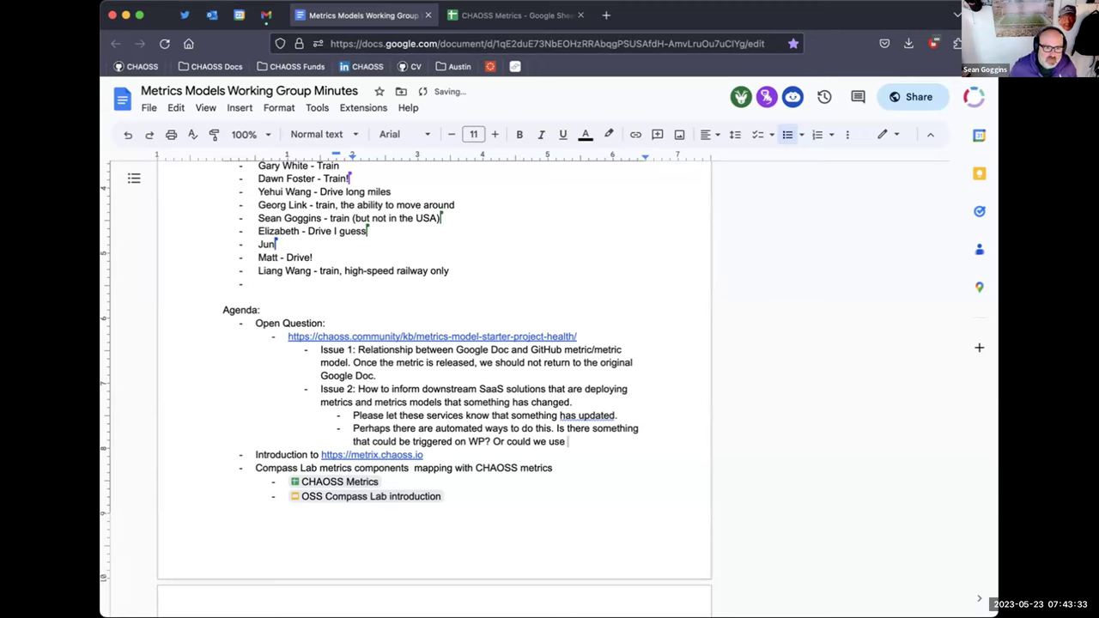
text( GH actions)
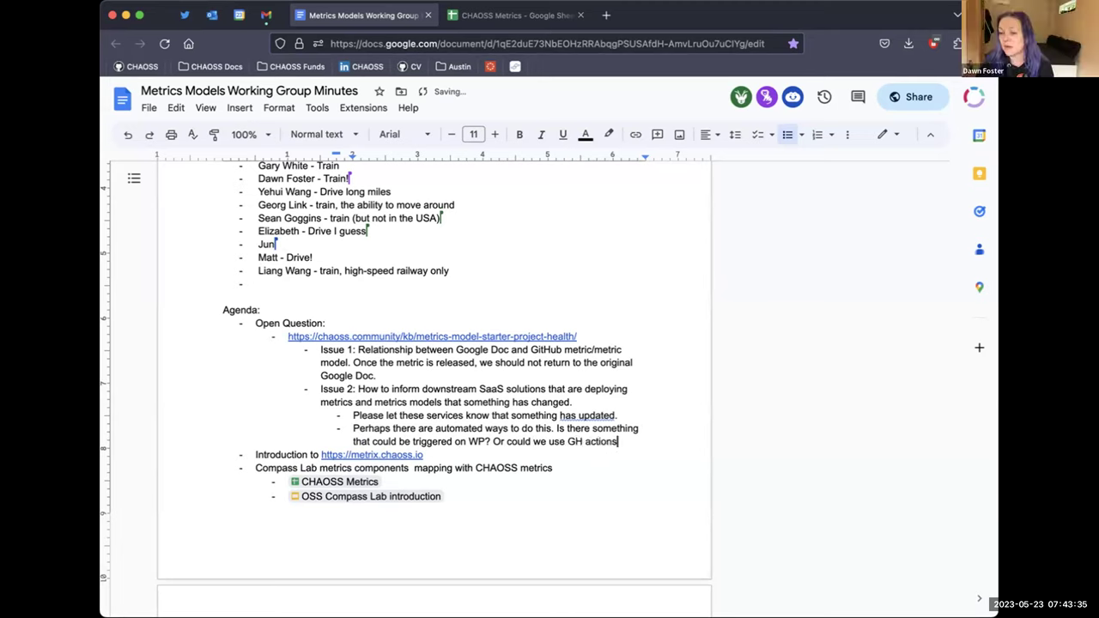
text( when)
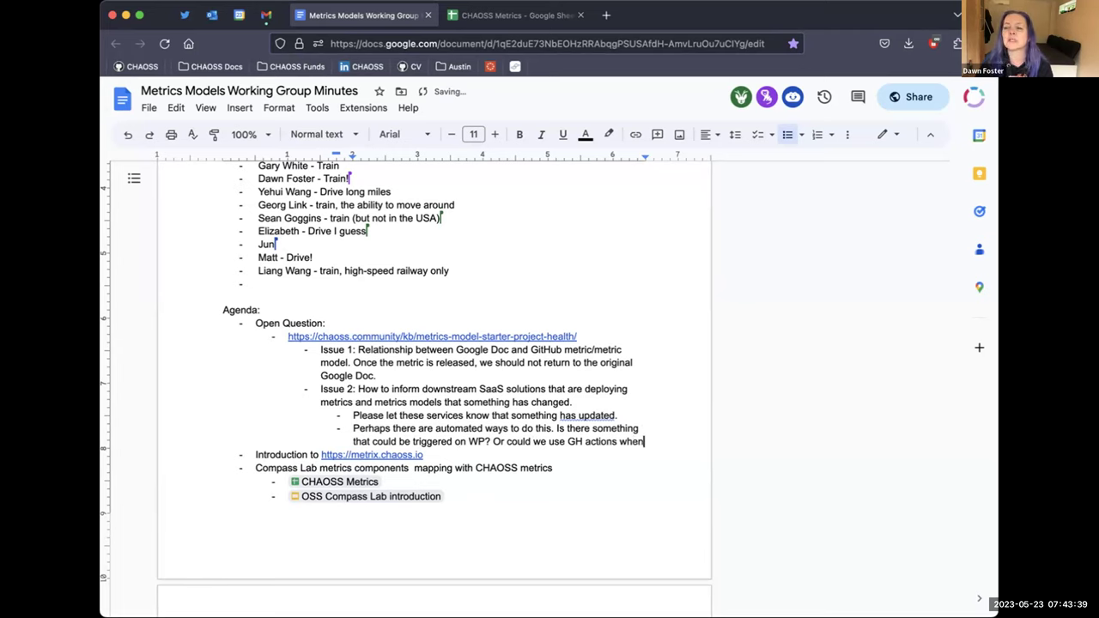
text( a metric or metric model has been changed.)
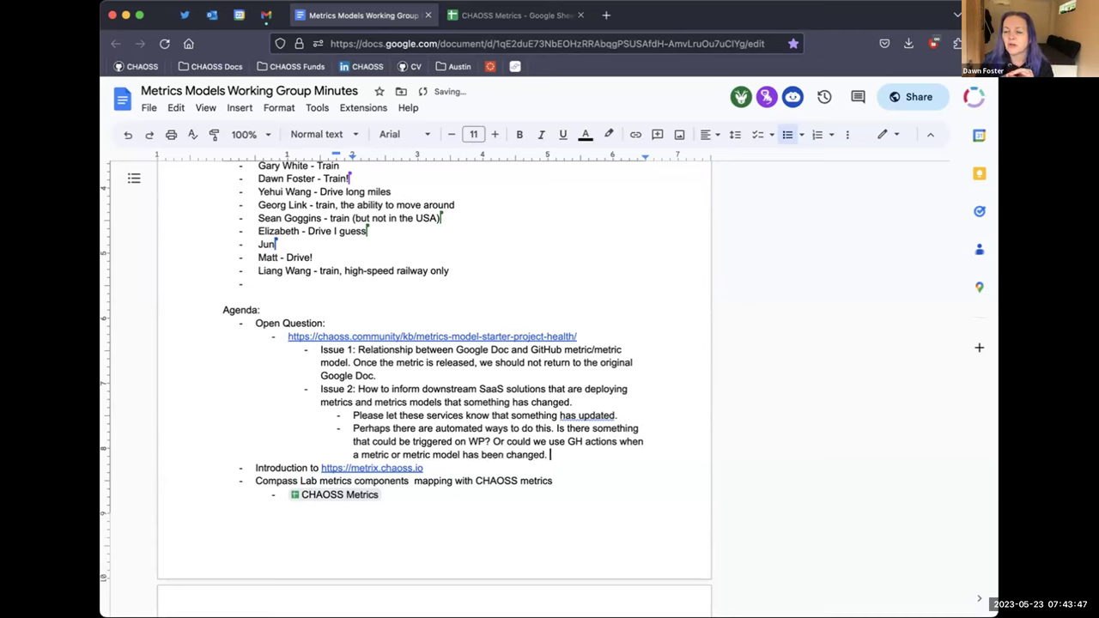
key(BackSpace)
key(BackSpace)
text(?)
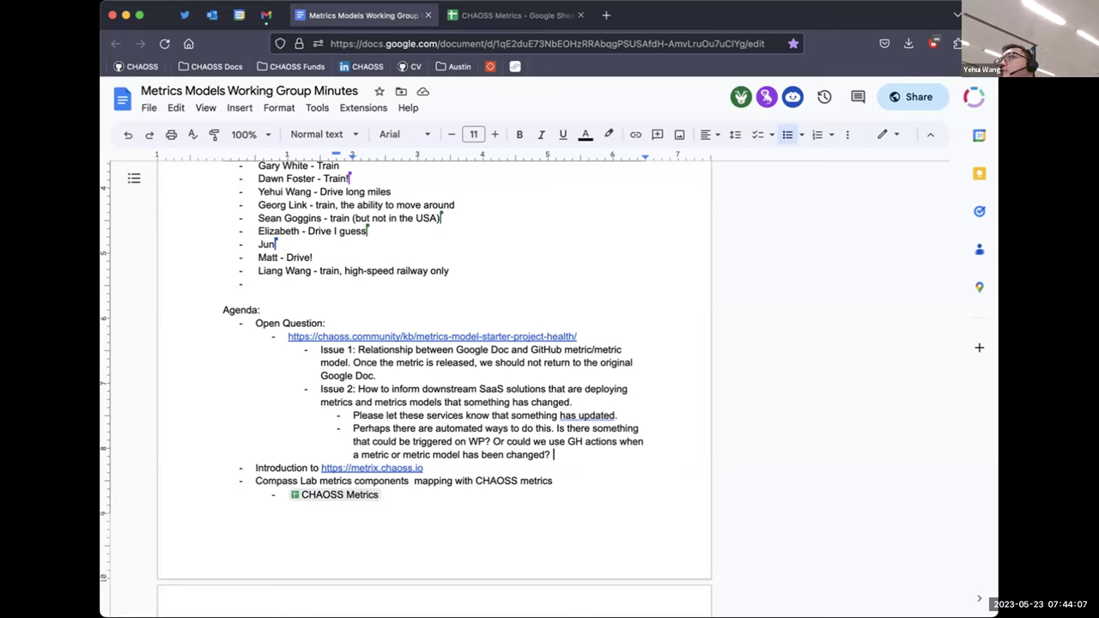
- Add a bullet at the Issue 2 level beginning "Issue 3: We have versions of metrics models so that software solutions"
key(Return)
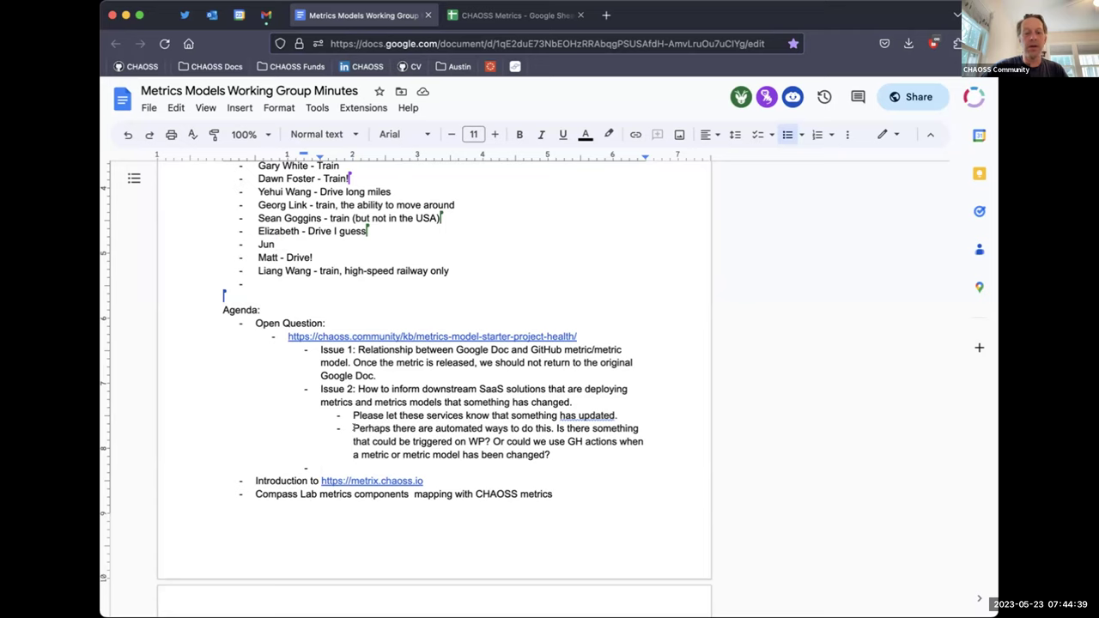
text(I)
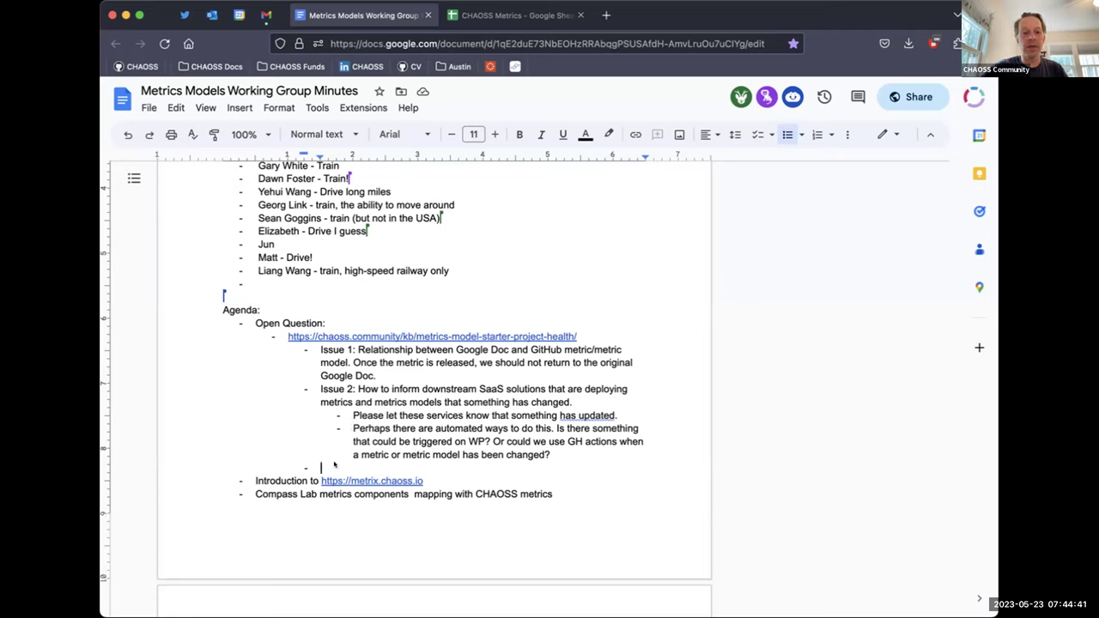
text(ssue )
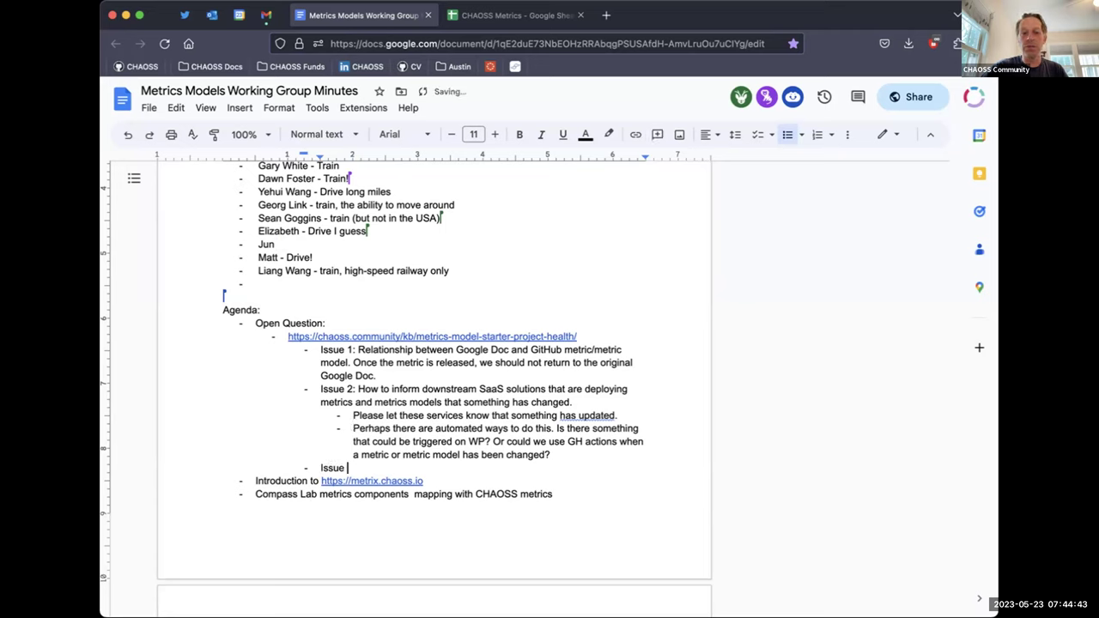
text(3: We have versions of t)
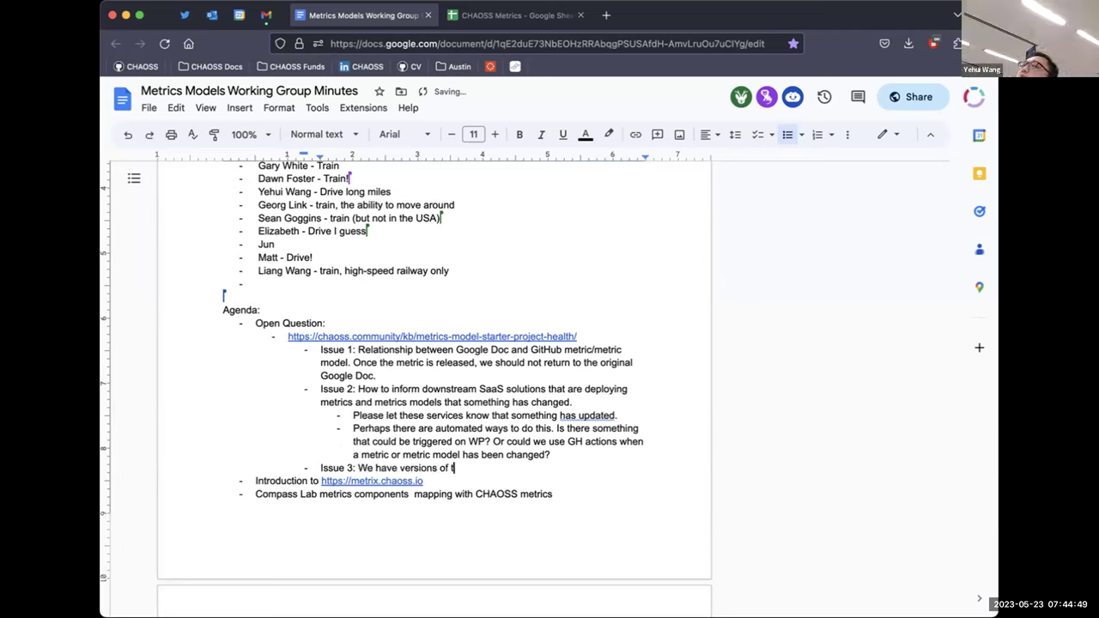
key(BackSpace)
text(metrics models )
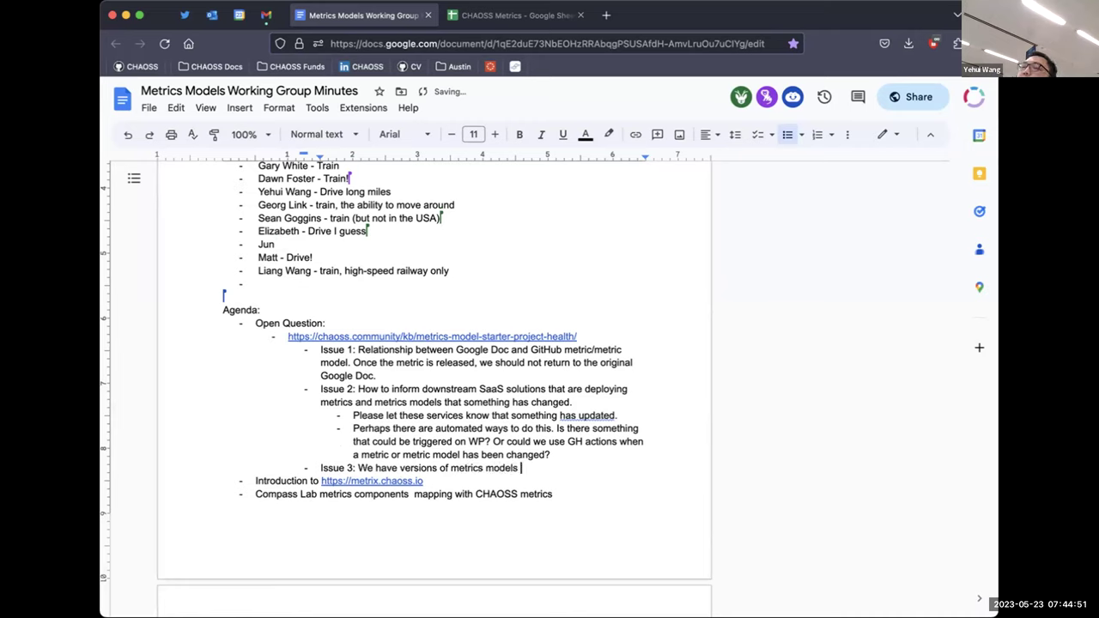
text(so that softw)
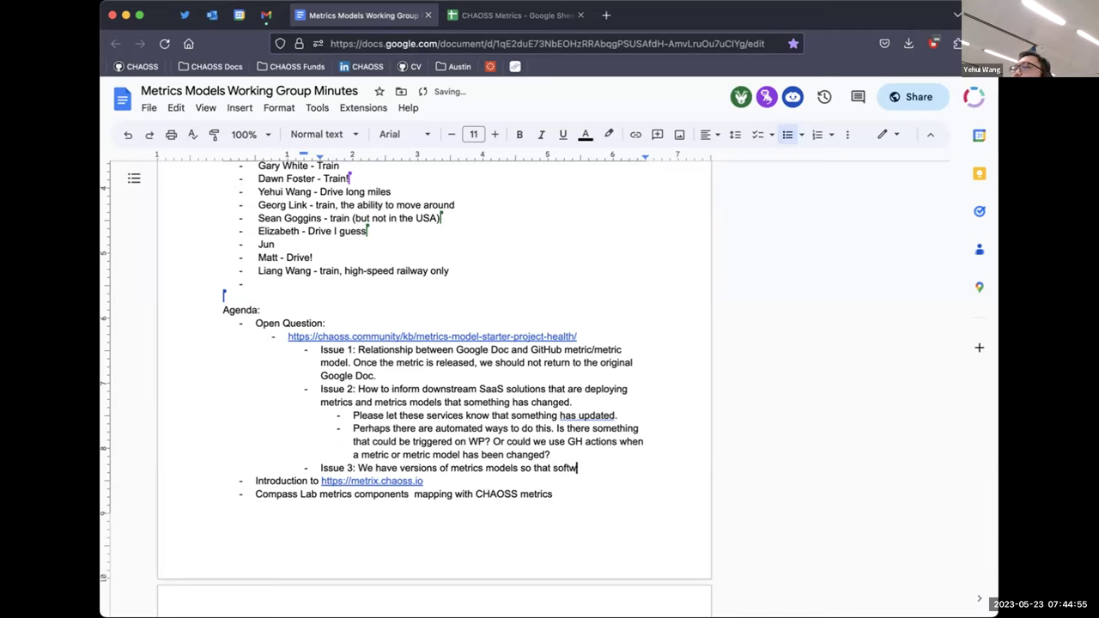
text(are solutions )
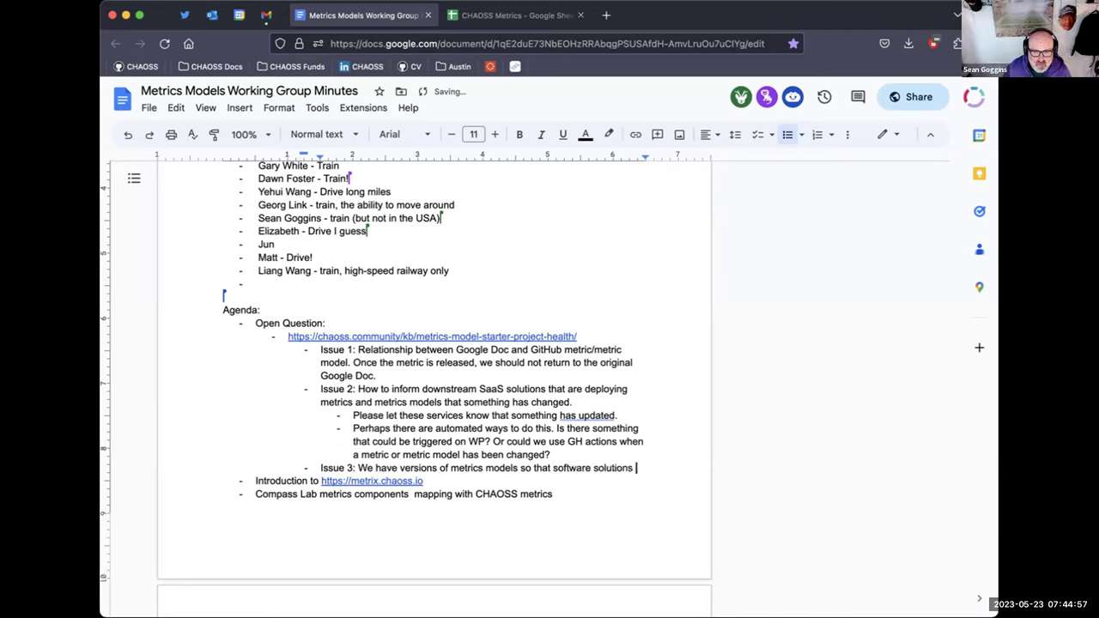
- Complete the Issue 3 bullet with "could clearly state what version of a metric model they are referencing."
text(could clearly sta)
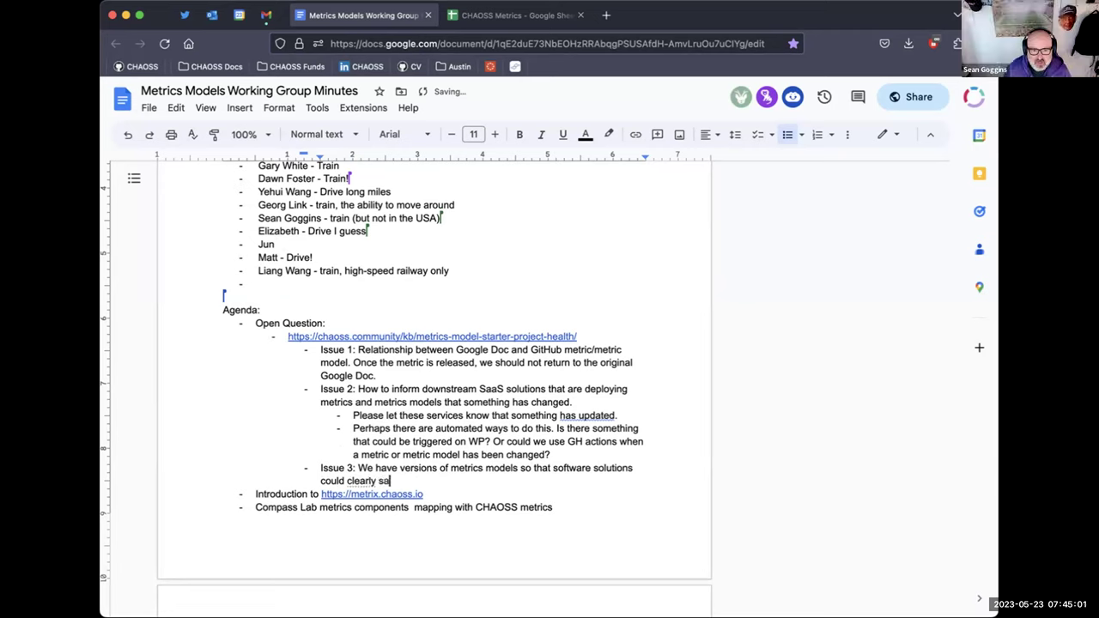
text(te what )
text(version of a )
text(metric model t)
text(heta)
key(BackSpace)
key(BackSpace)
key(BackSpace)
text(y are refe)
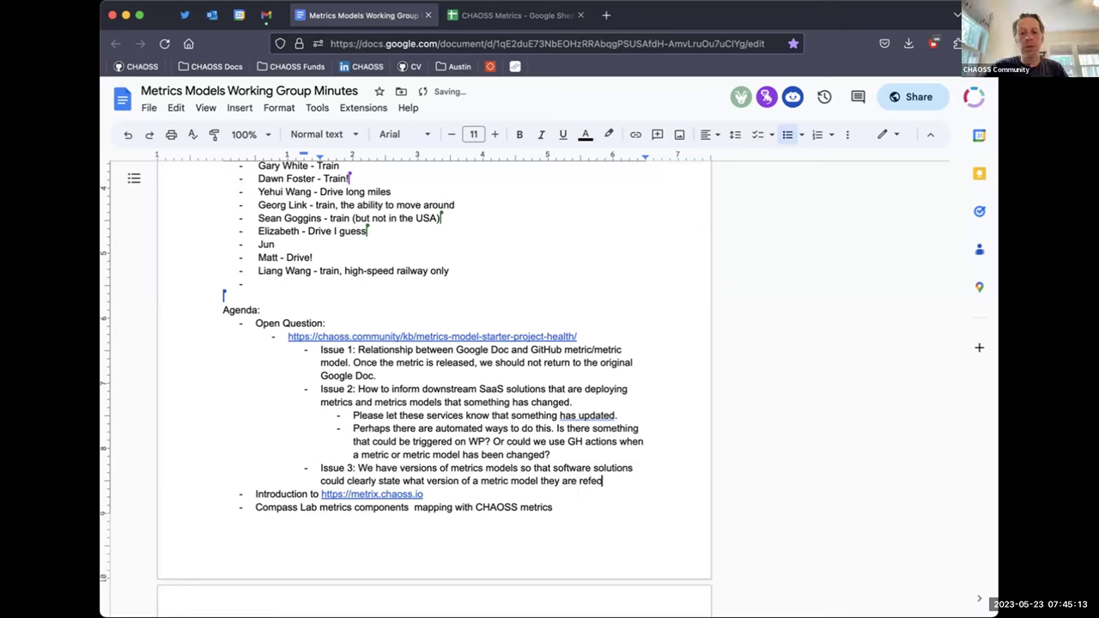
text(r)
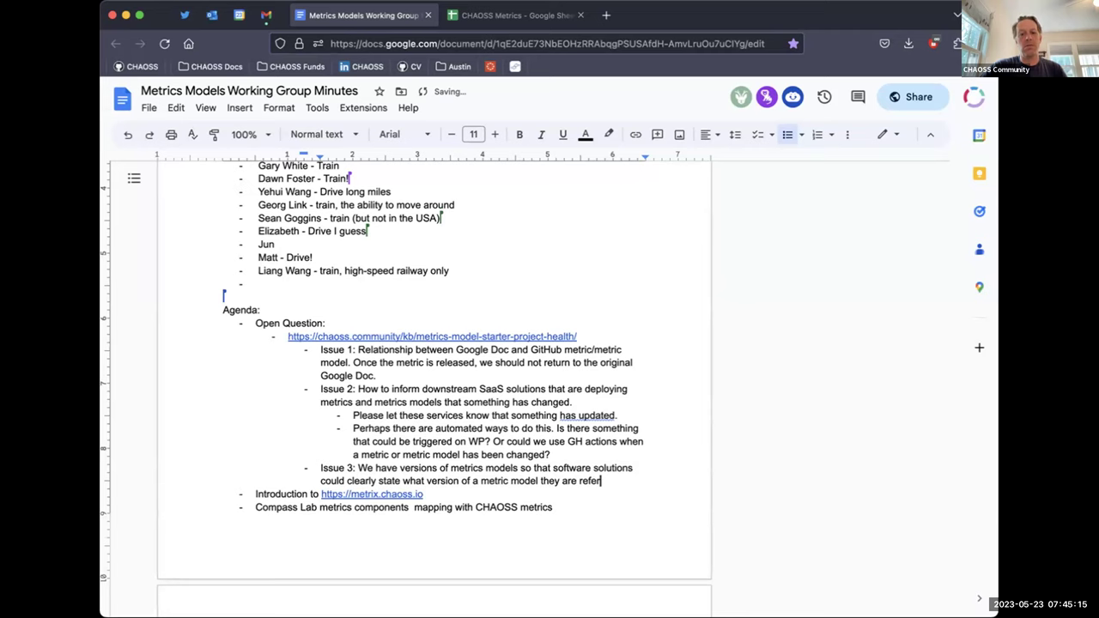
text(encing.)
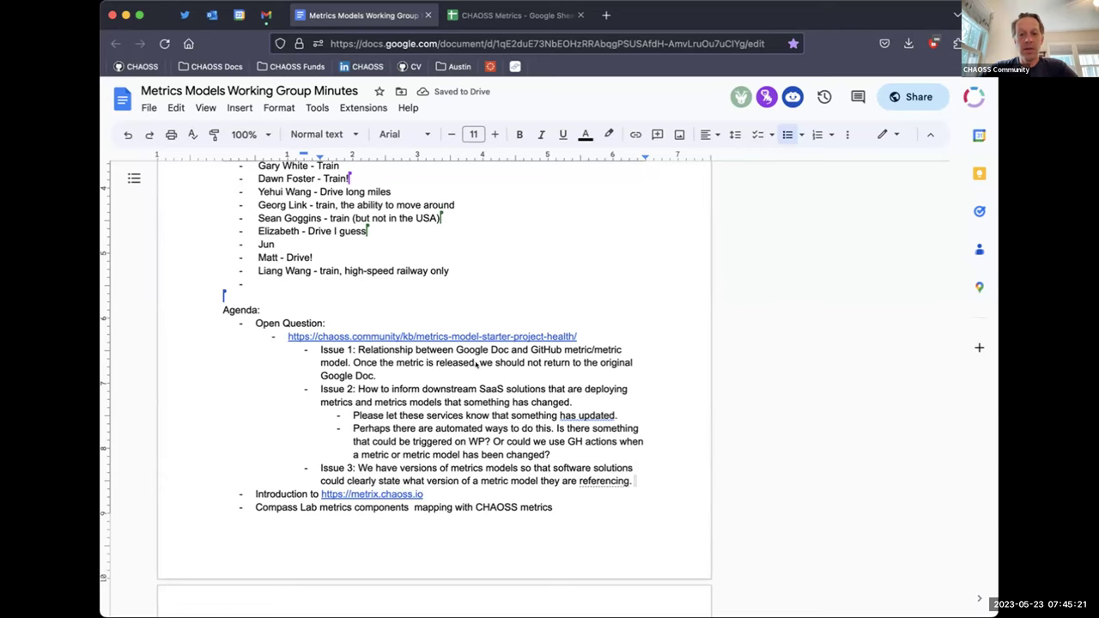
- Switch to the CHAOSS Metrics spreadsheet and examine the Google Doc and GitHub link columns on the Metrics Models and Common sheets
click(516, 14)
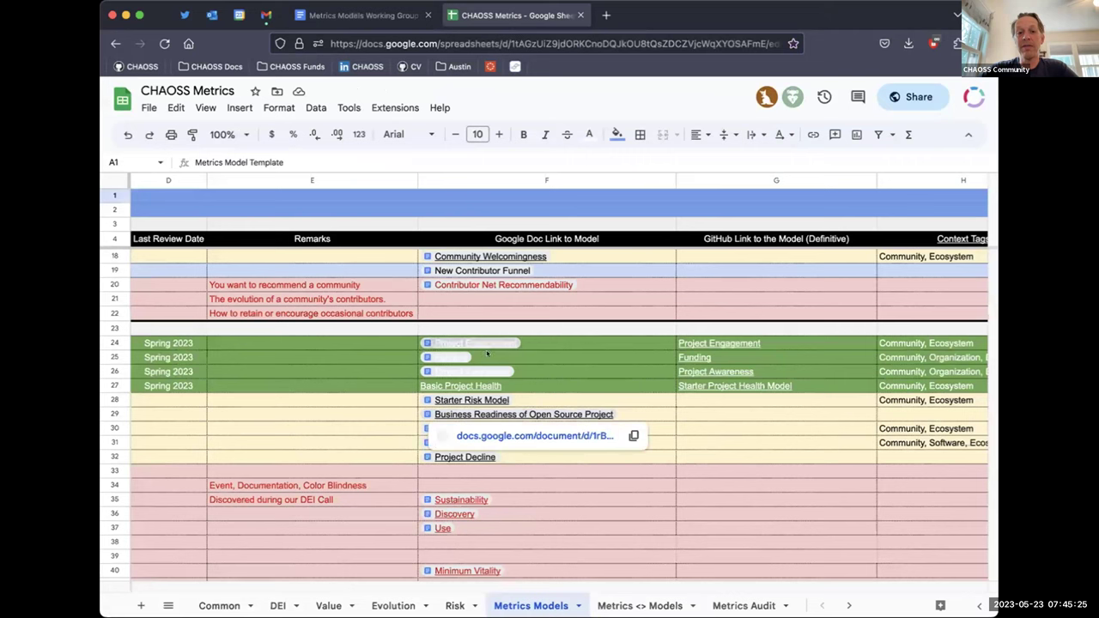
mouse_move(446, 345)
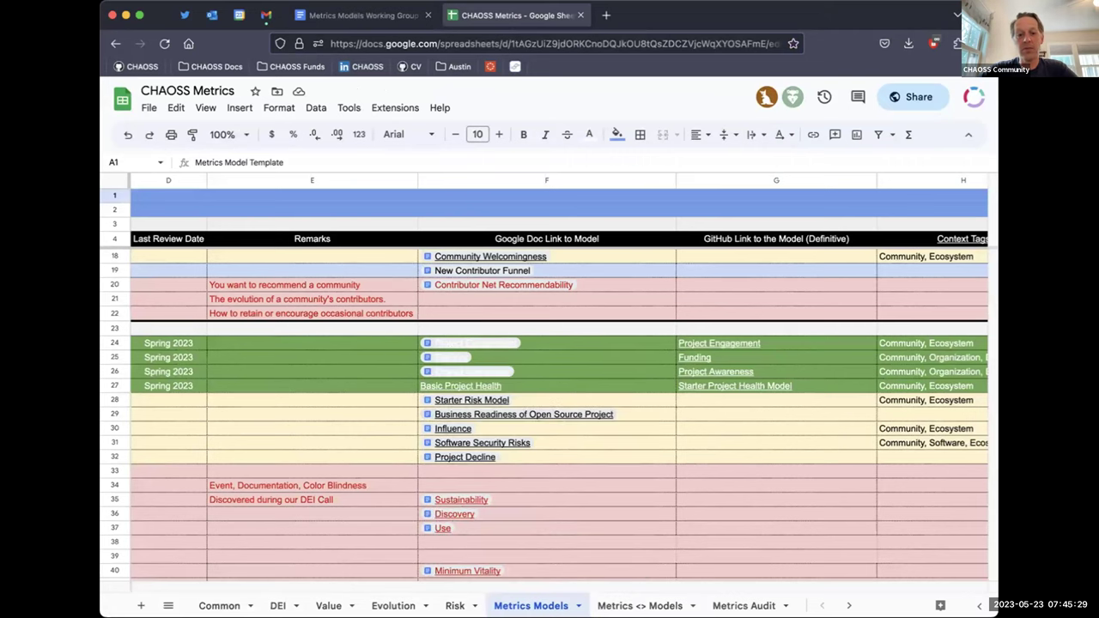
click(217, 606)
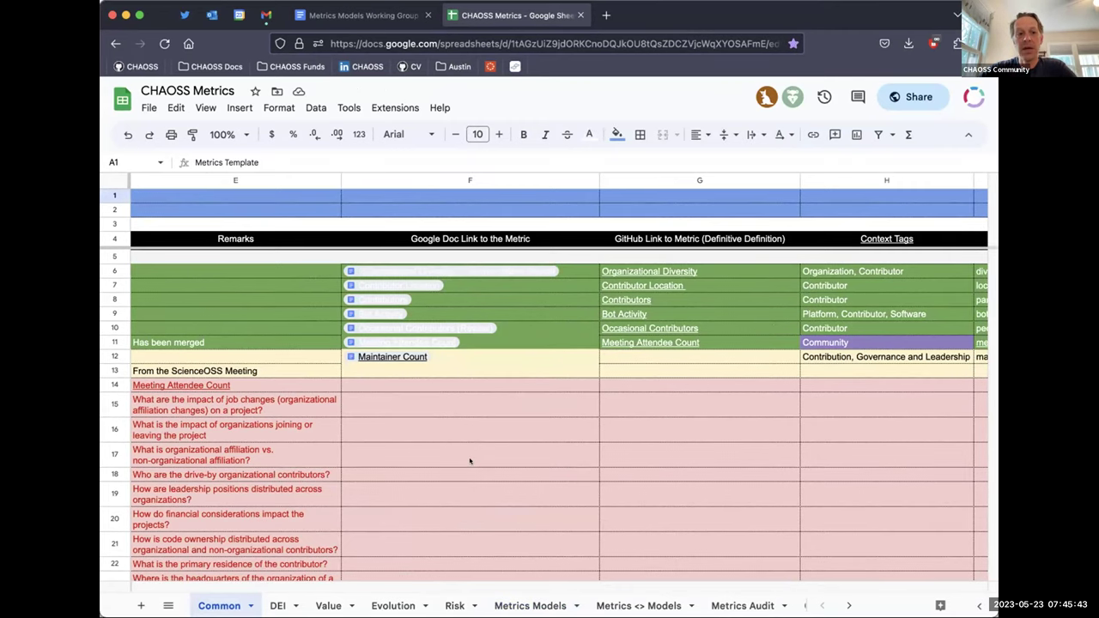
scroll(241, 378, left, 10)
scroll(330, 350, right, 5)
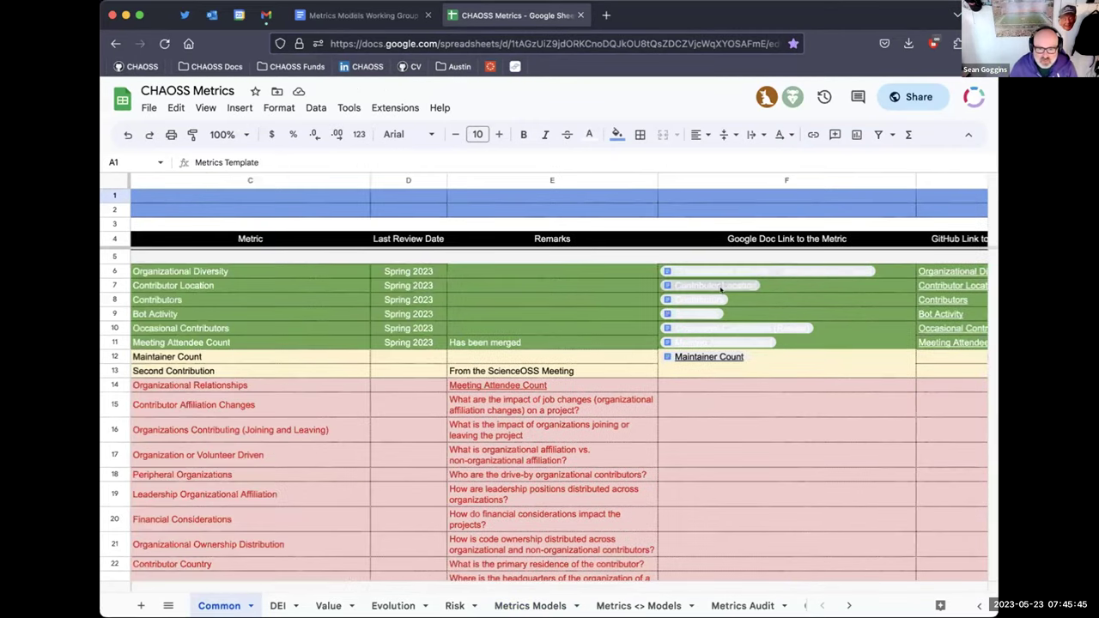
- Examine the Google Doc links, WP Page IDs and GitHub links of the released metrics on the Common sheet
mouse_move(712, 277)
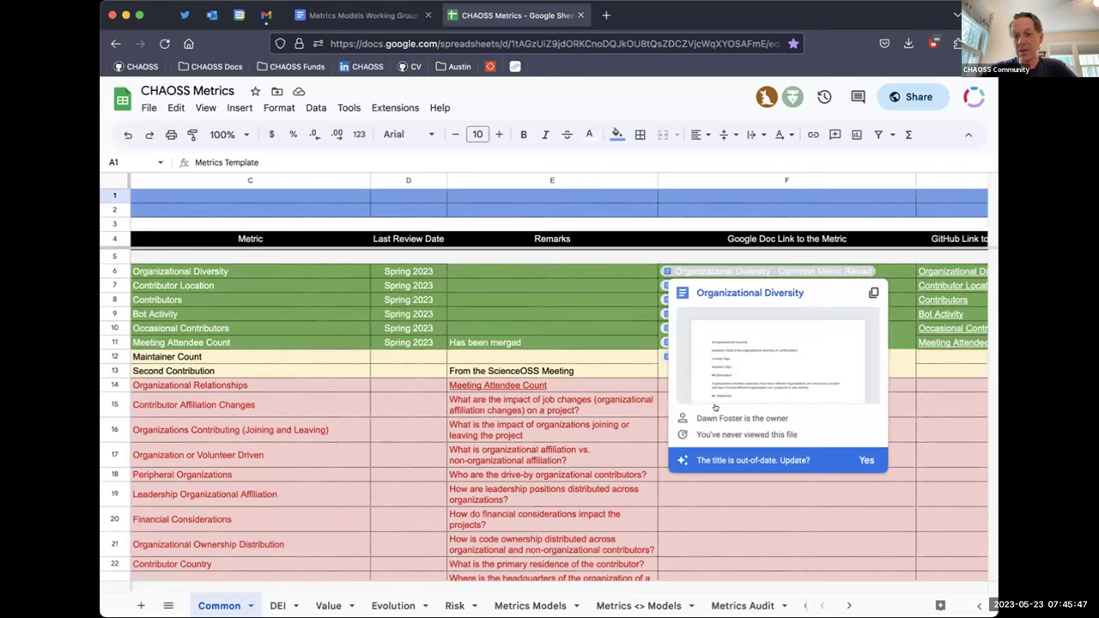
click(702, 519)
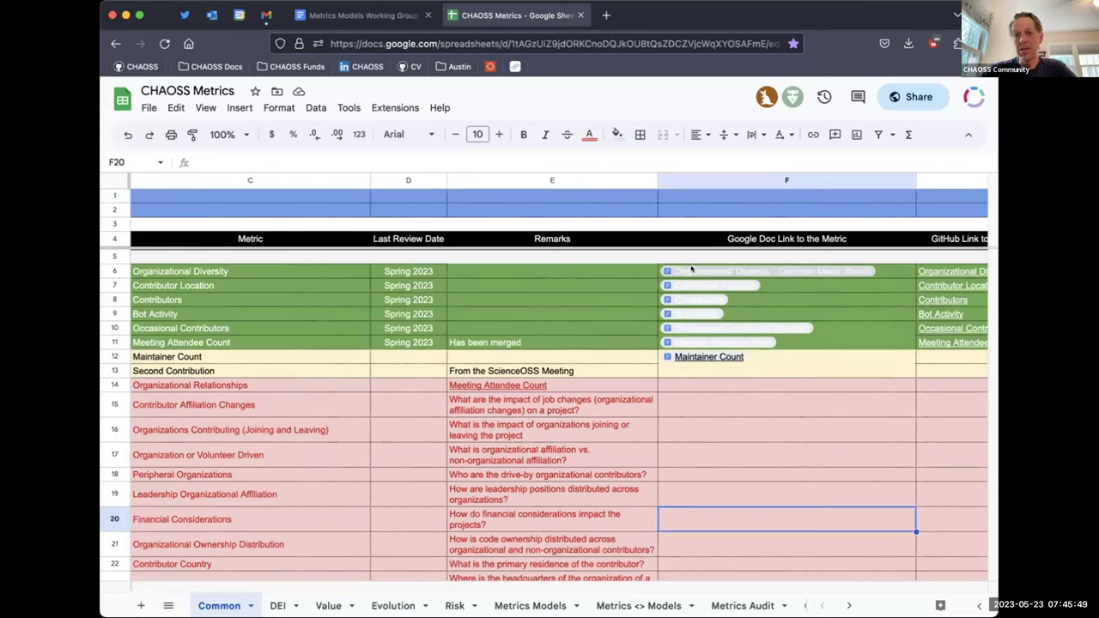
click(579, 298)
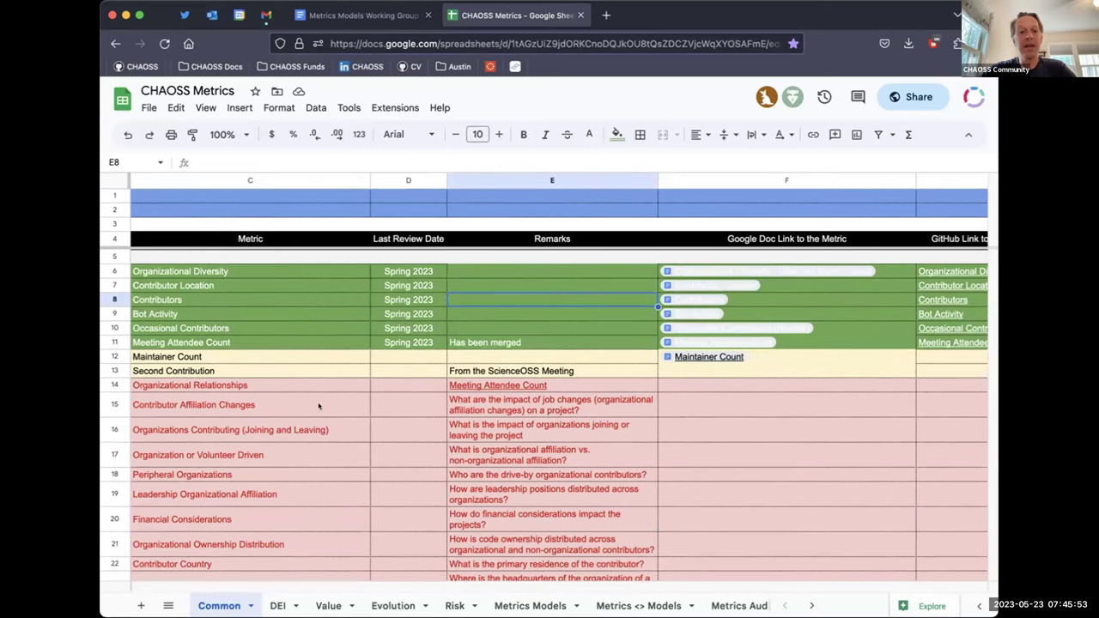
scroll(344, 416, left, 5)
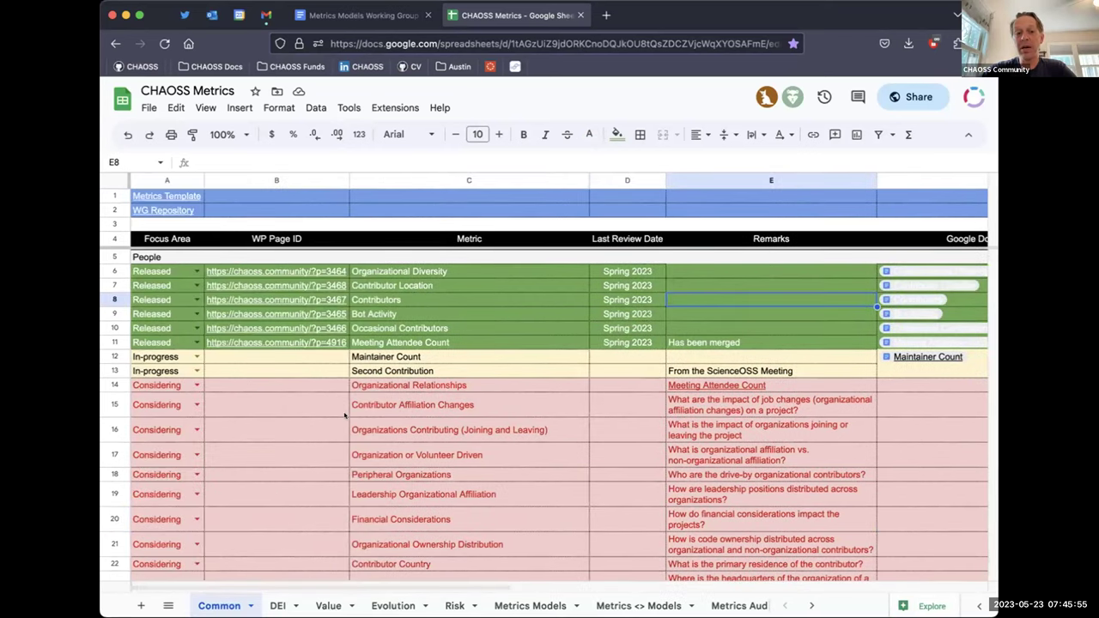
scroll(344, 416, right, 5)
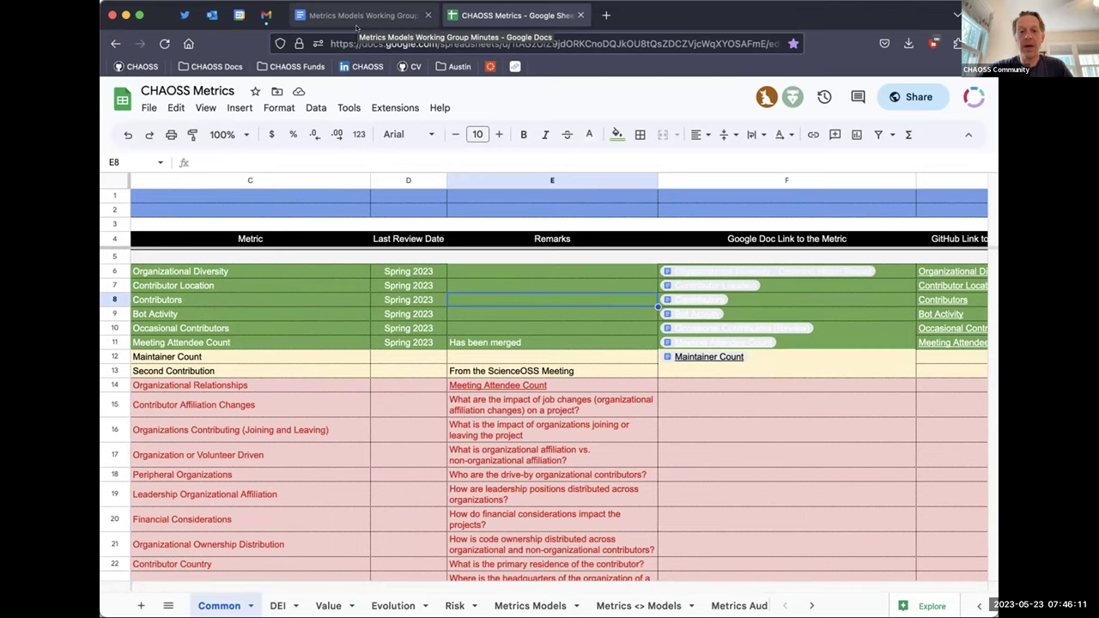
scroll(699, 465, right, 2)
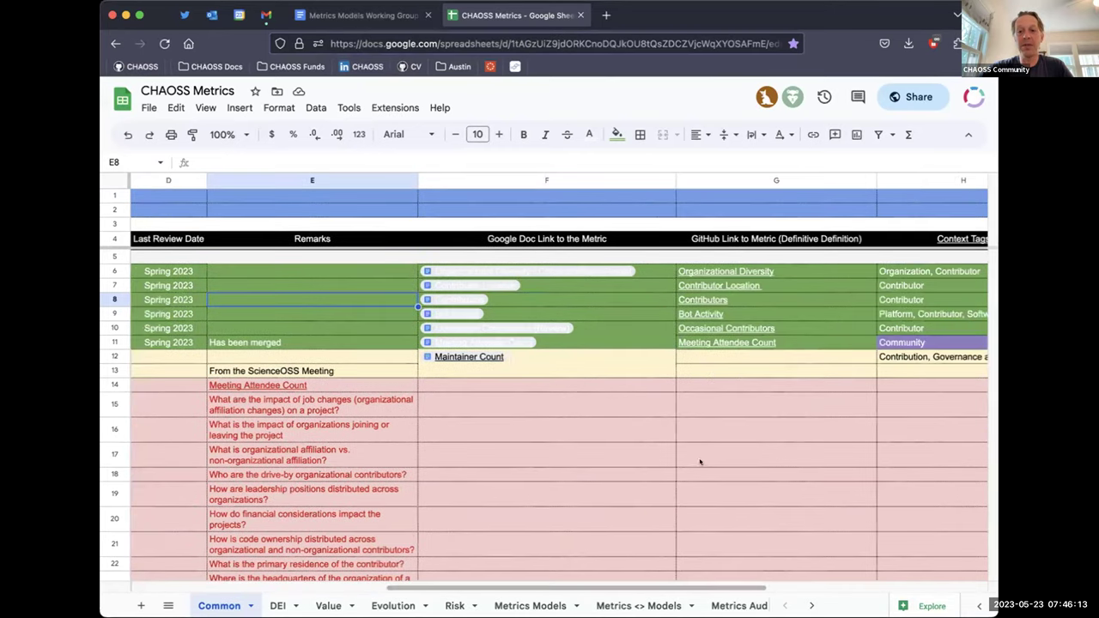
mouse_move(699, 268)
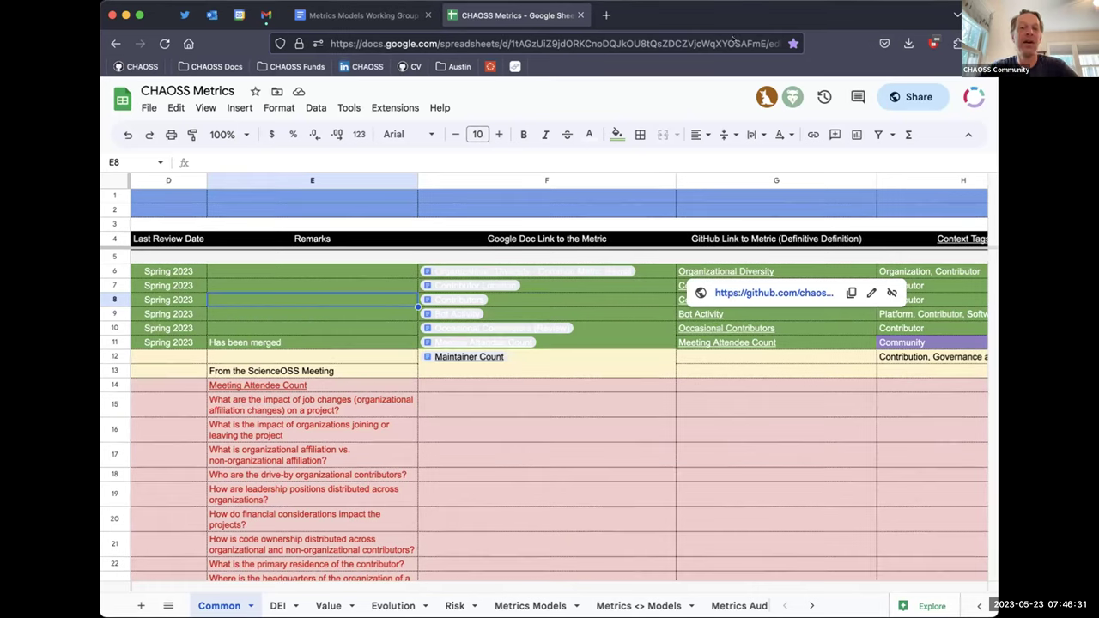
- Switch back to the Metrics Models Working Group Minutes and add an indented sub-bullet under the automated ways bullet of Issue 2
click(377, 17)
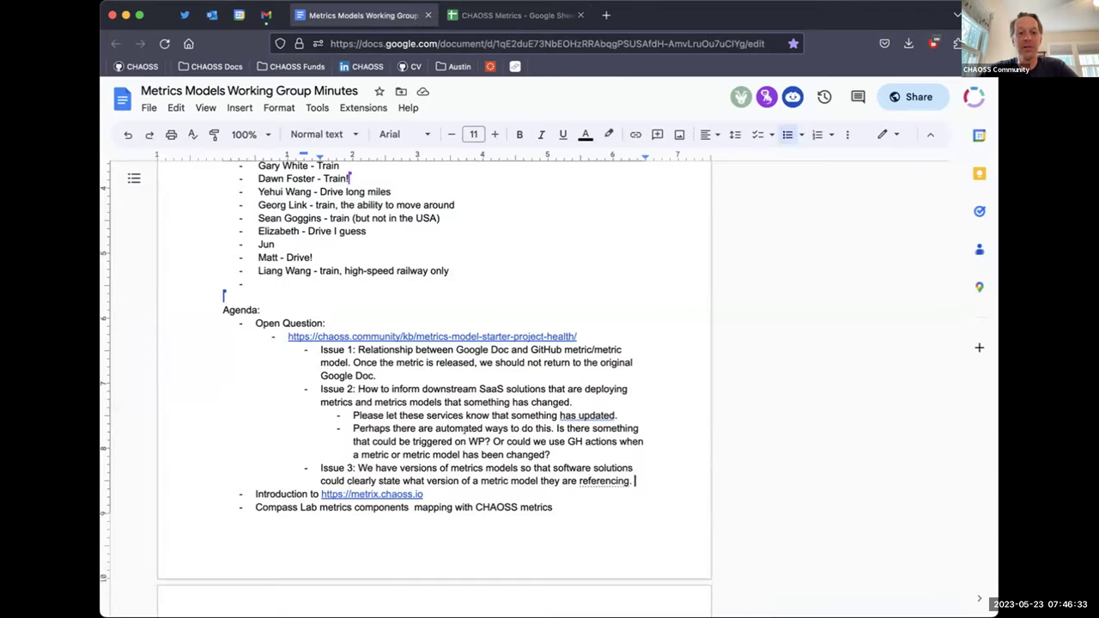
scroll(475, 429, down, 1)
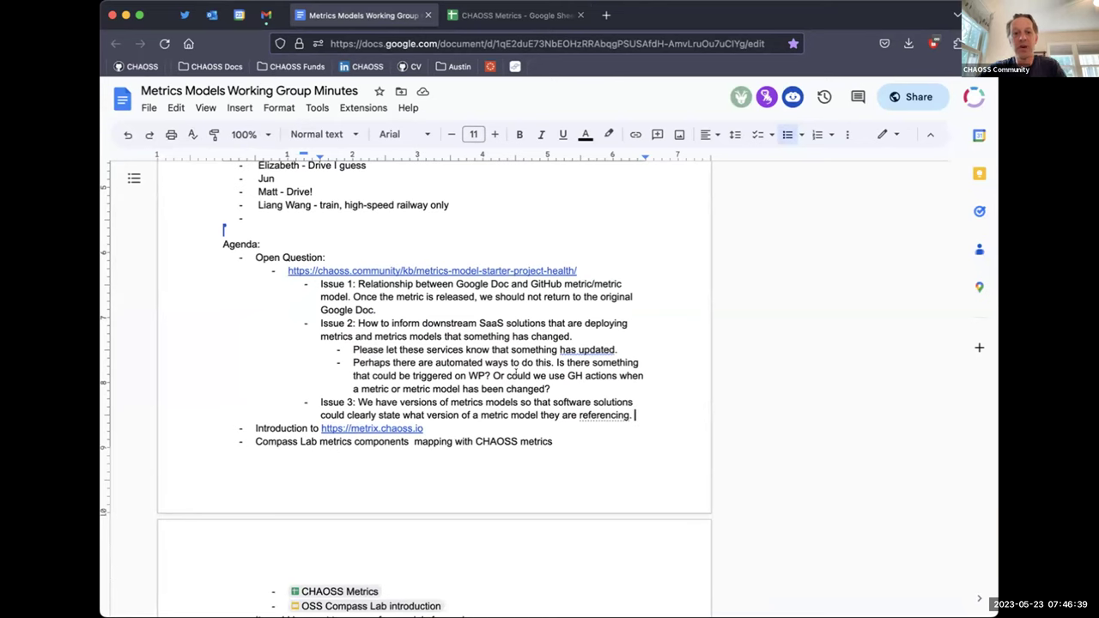
scroll(509, 353, down, 1)
scroll(509, 353, down, 1)
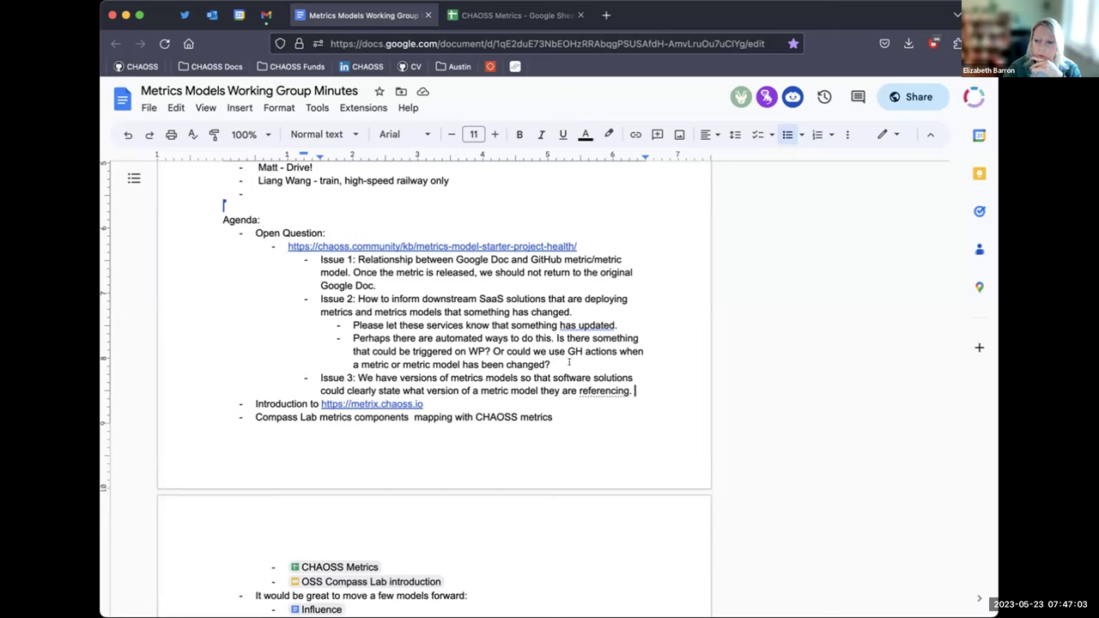
click(569, 363)
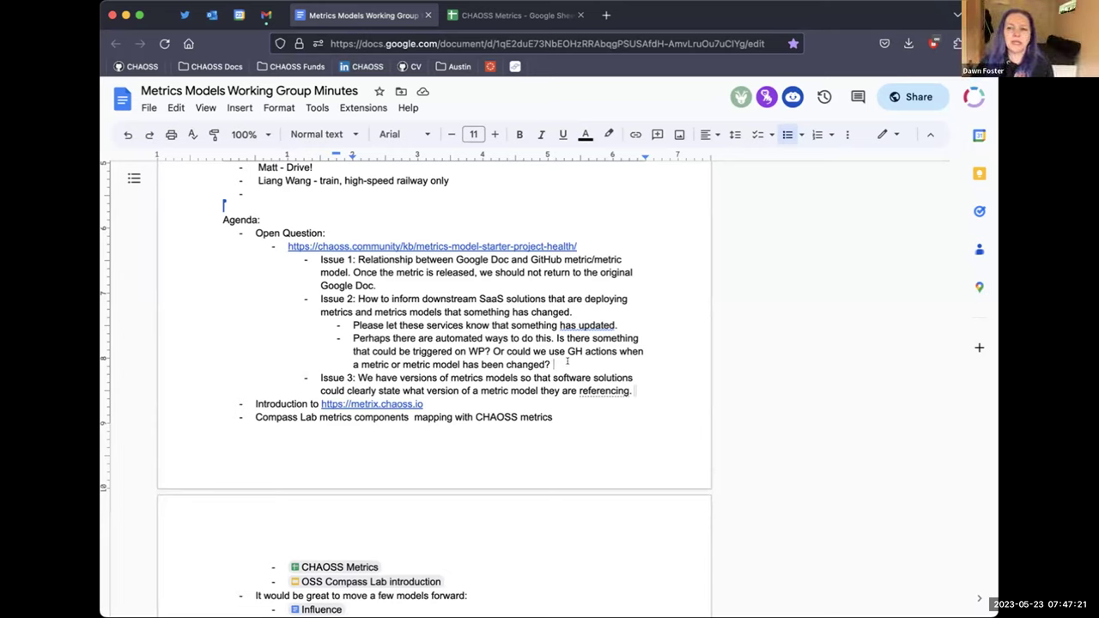
key(Return)
key(Tab)
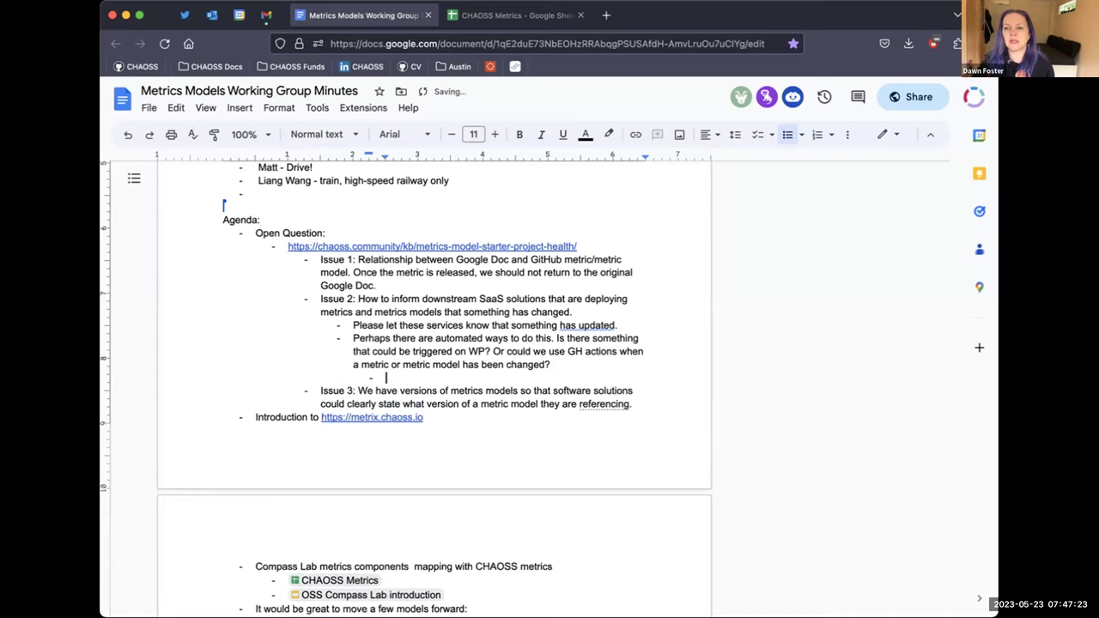
- Fill the new sub-bullet with "Wordpress being able to notify someone that something has changed?"
text(Wordpr)
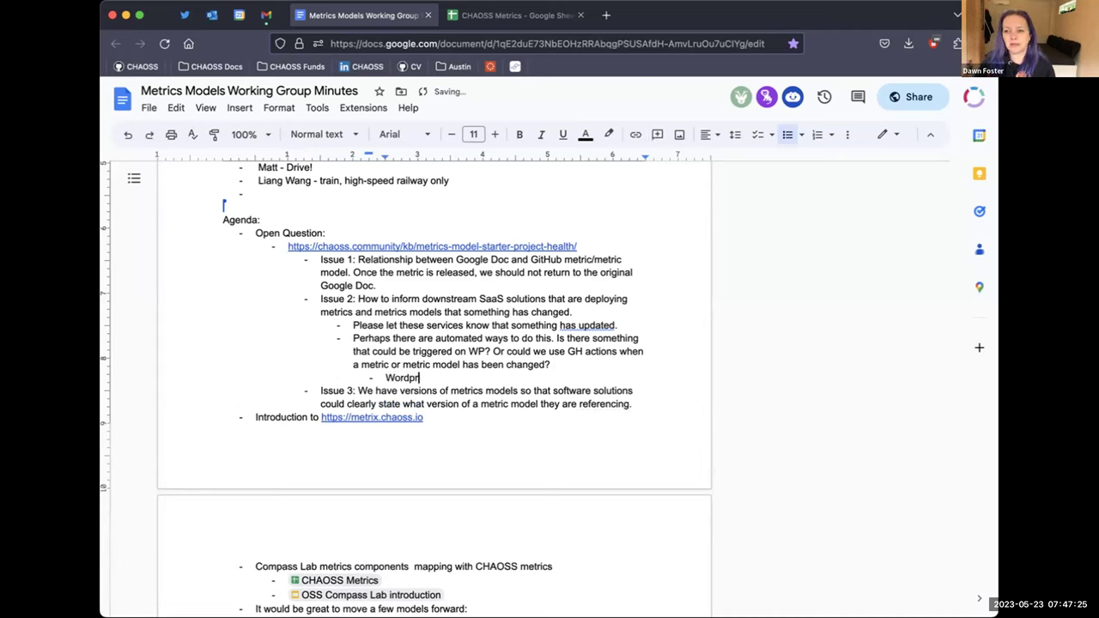
text(ess being abl)
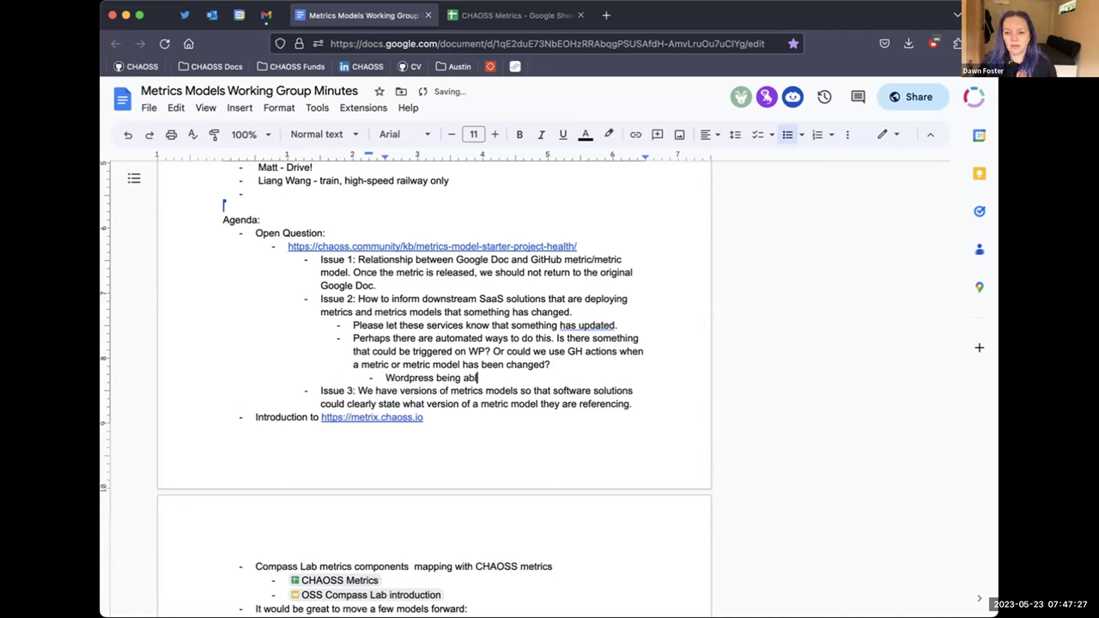
text(e to notif)
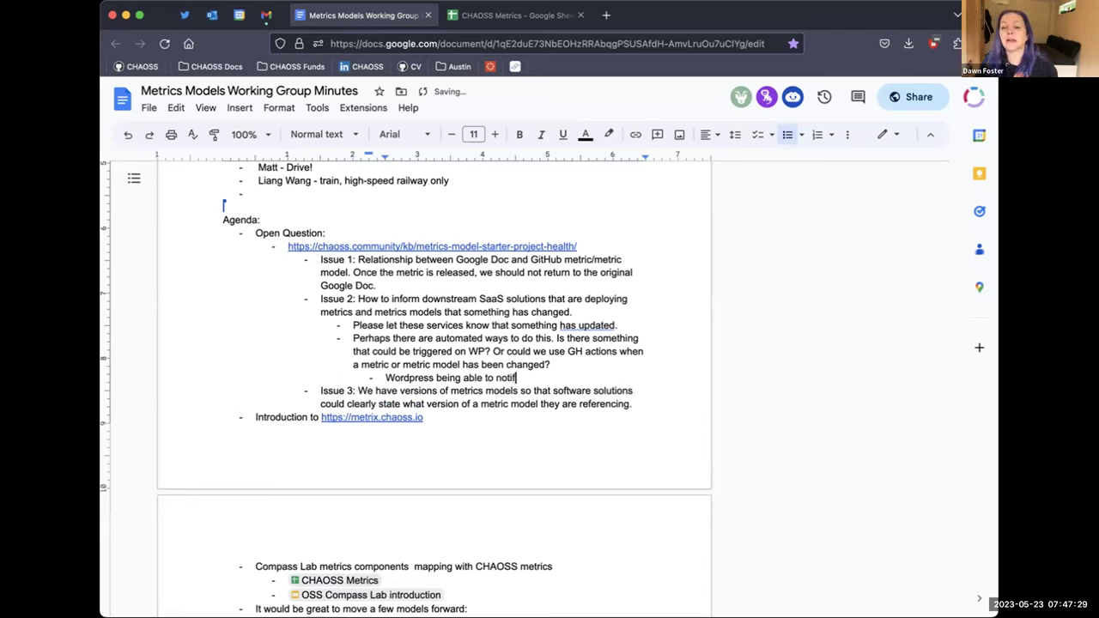
text(y someone th)
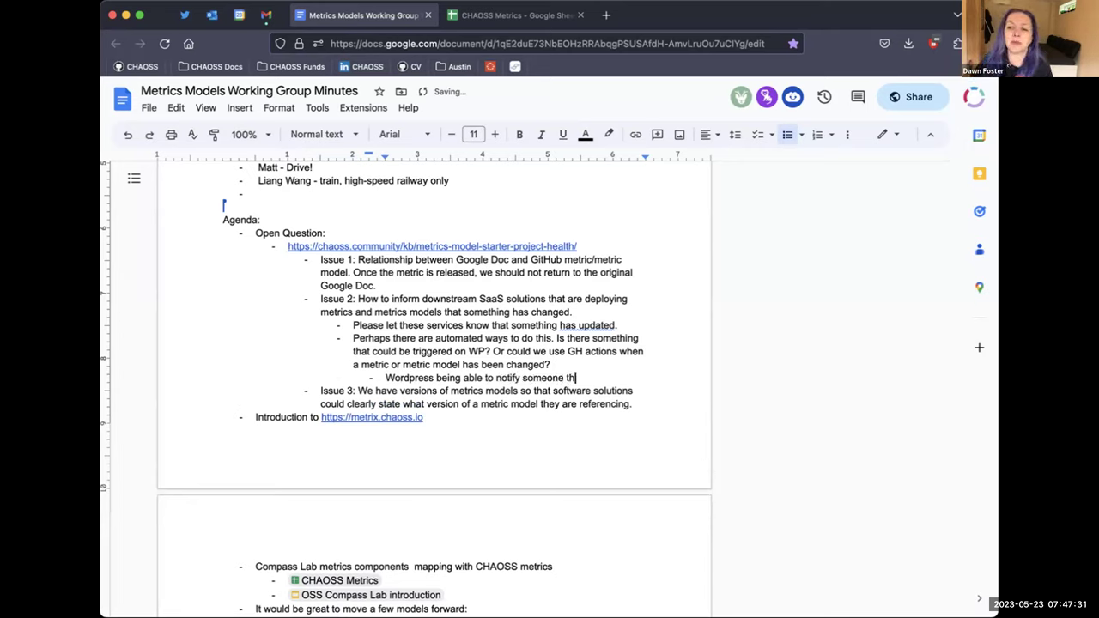
text(at something has)
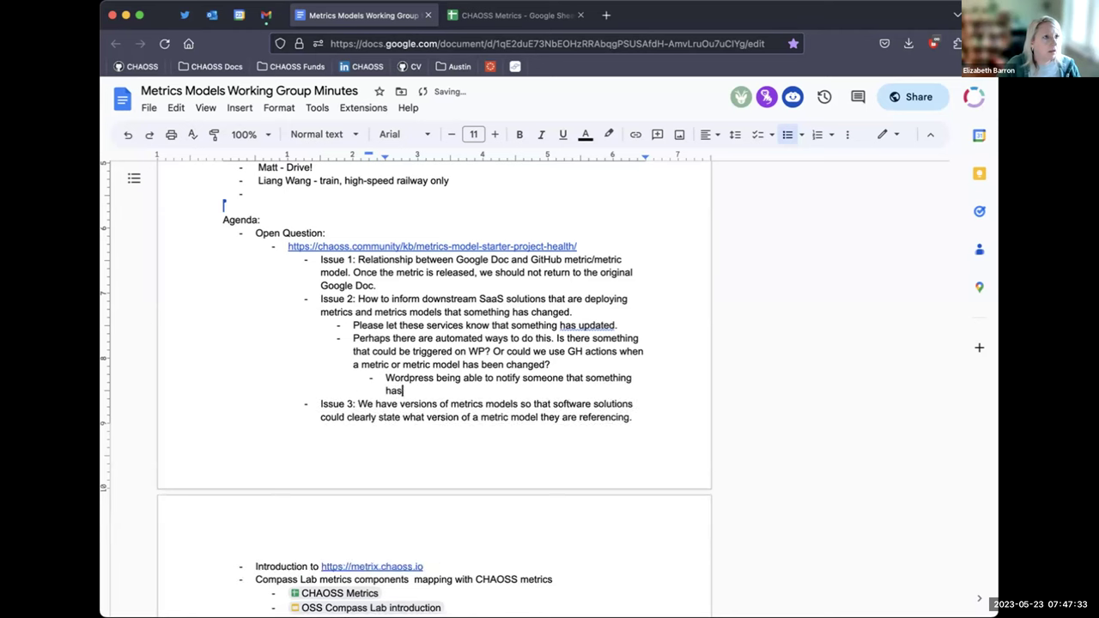
text( changed.)
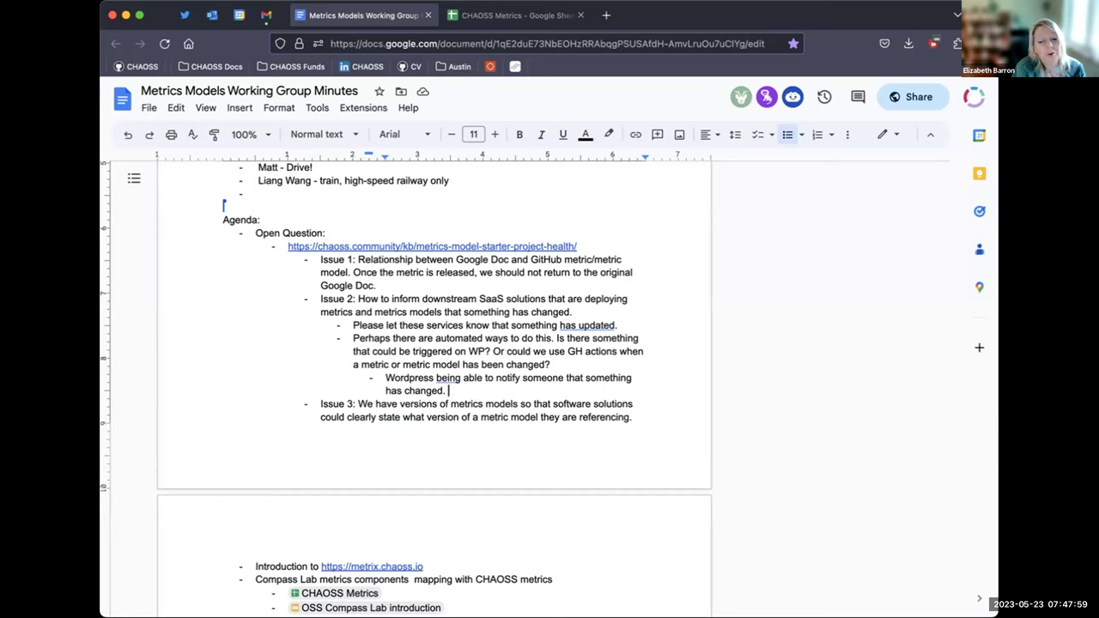
key(BackSpace)
text(?)
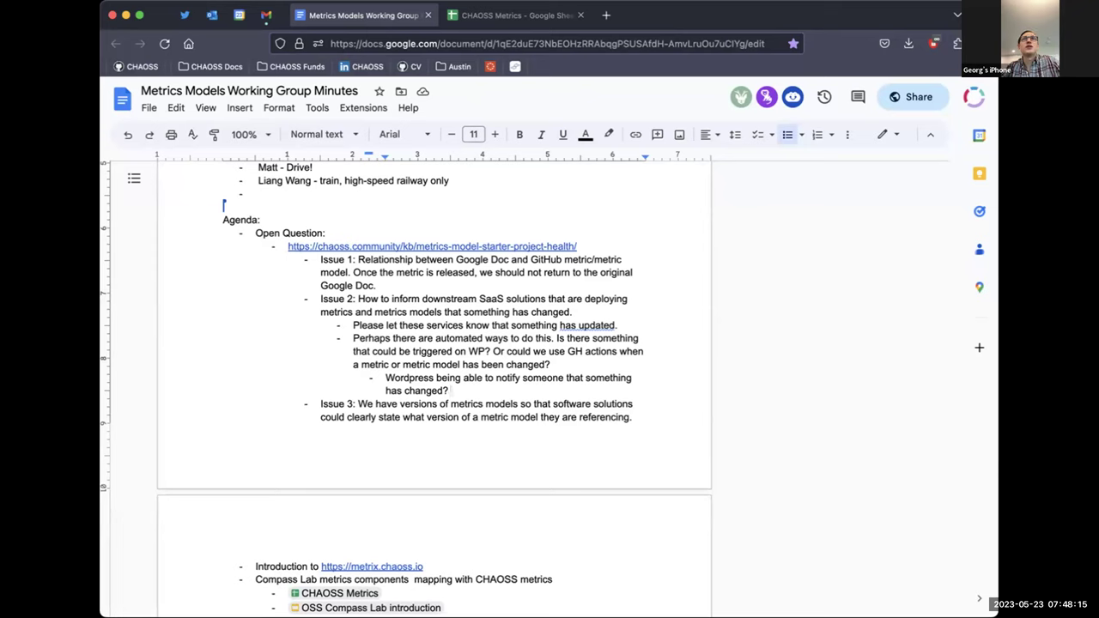
- Add an empty indented sub-bullet below the Issue 3 bullet
click(635, 417)
key(Return)
key(Tab)
scroll(578, 375, down, 2)
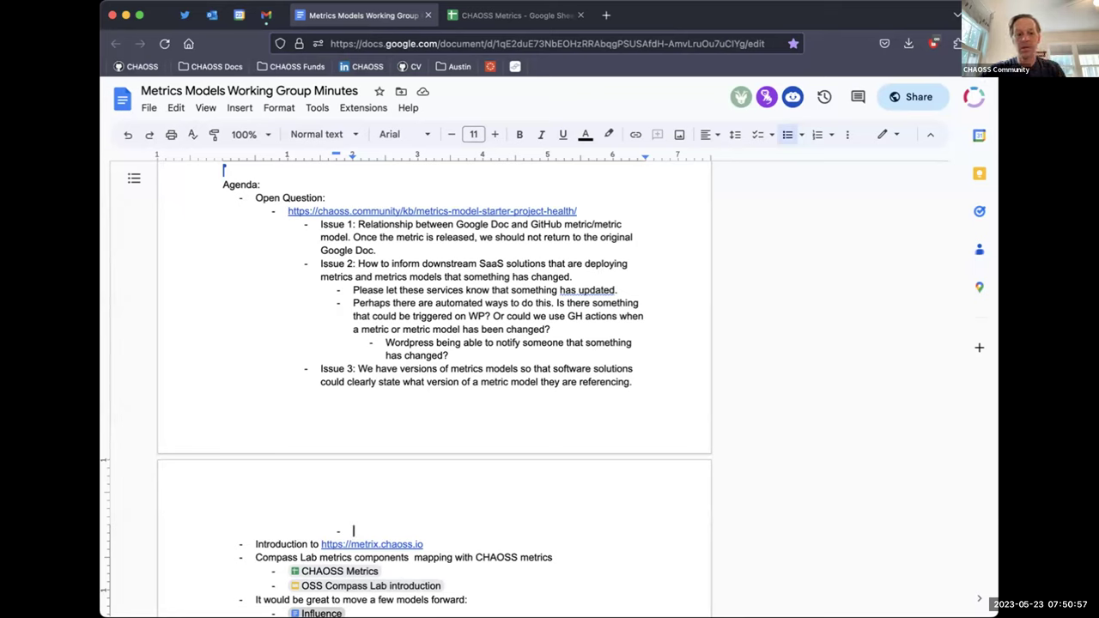
- Add a bullet below the Wordpress sub-bullet beginning "Use GH Actions to send a notification to"
click(450, 356)
key(Return)
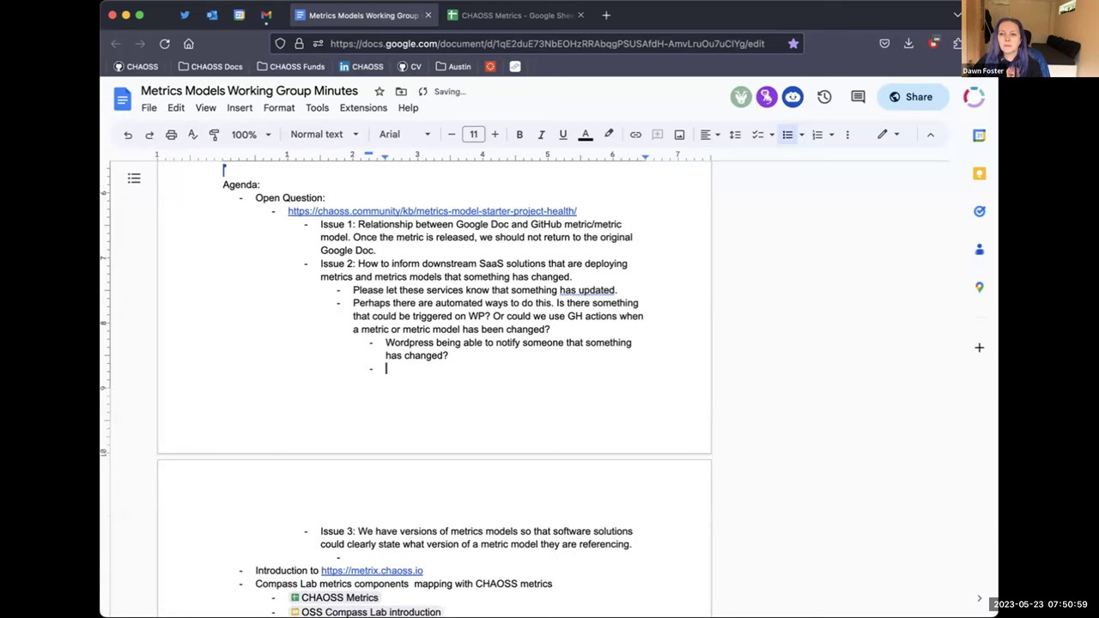
text(Use GH )
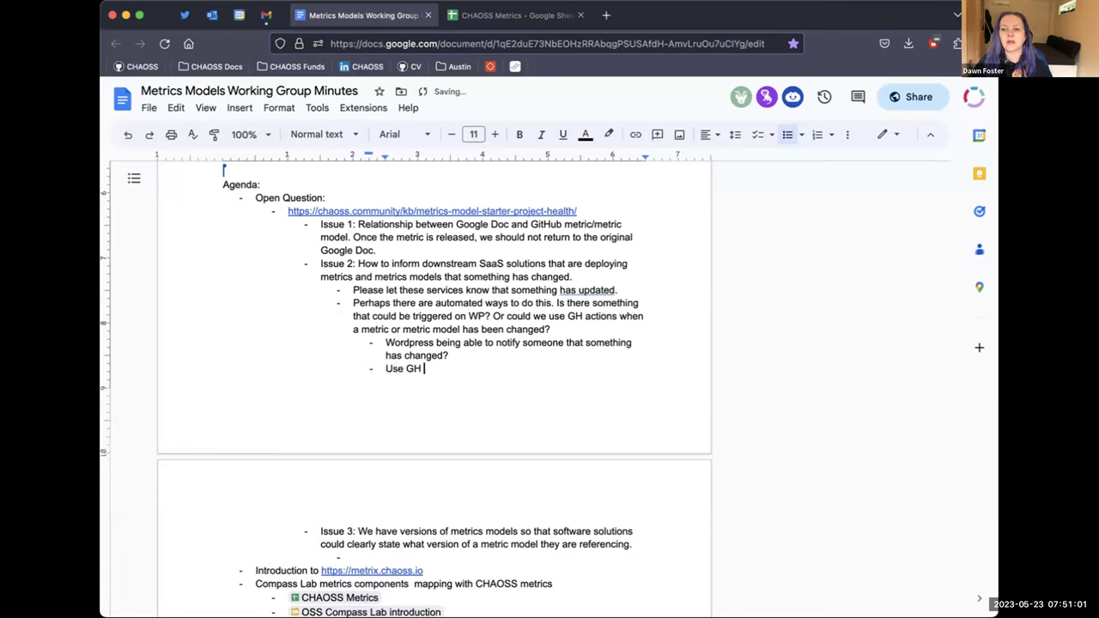
text(Actions to)
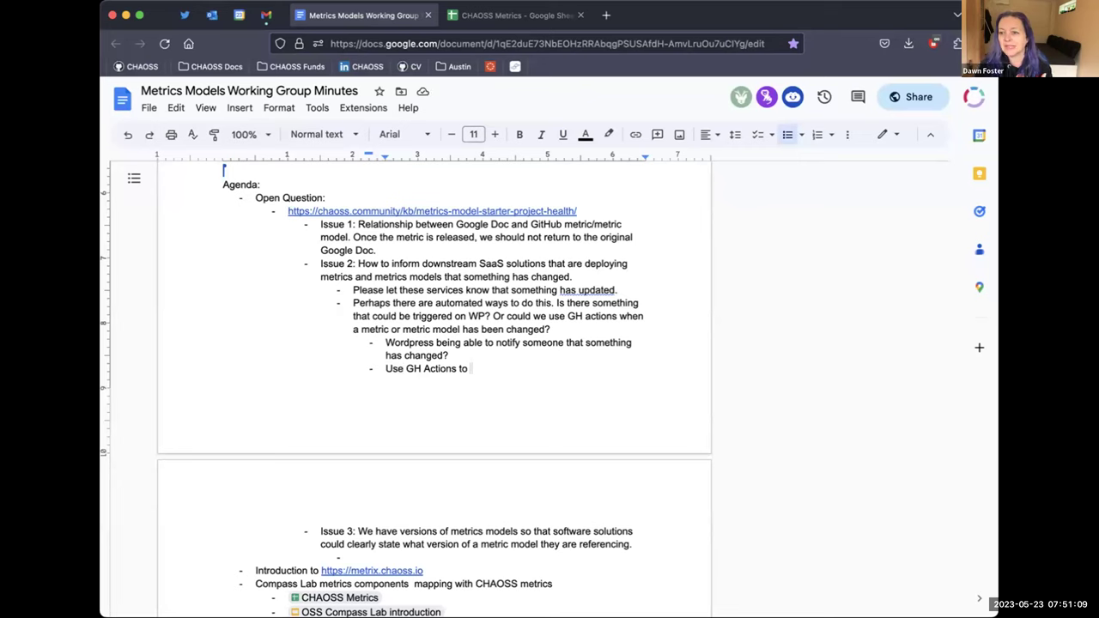
text(send a n)
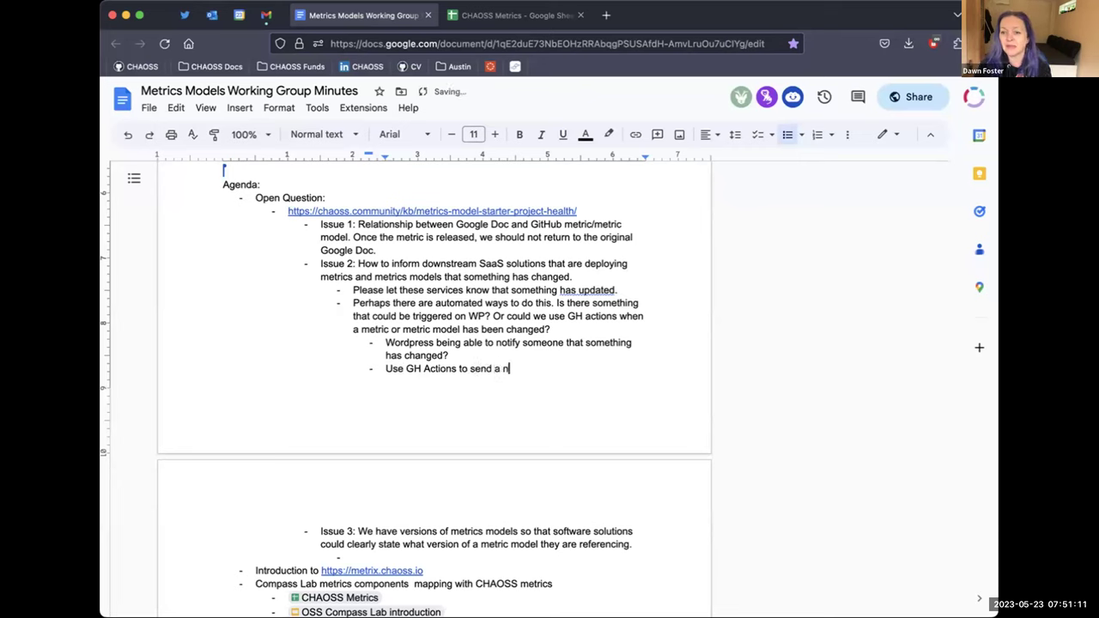
text(otification to )
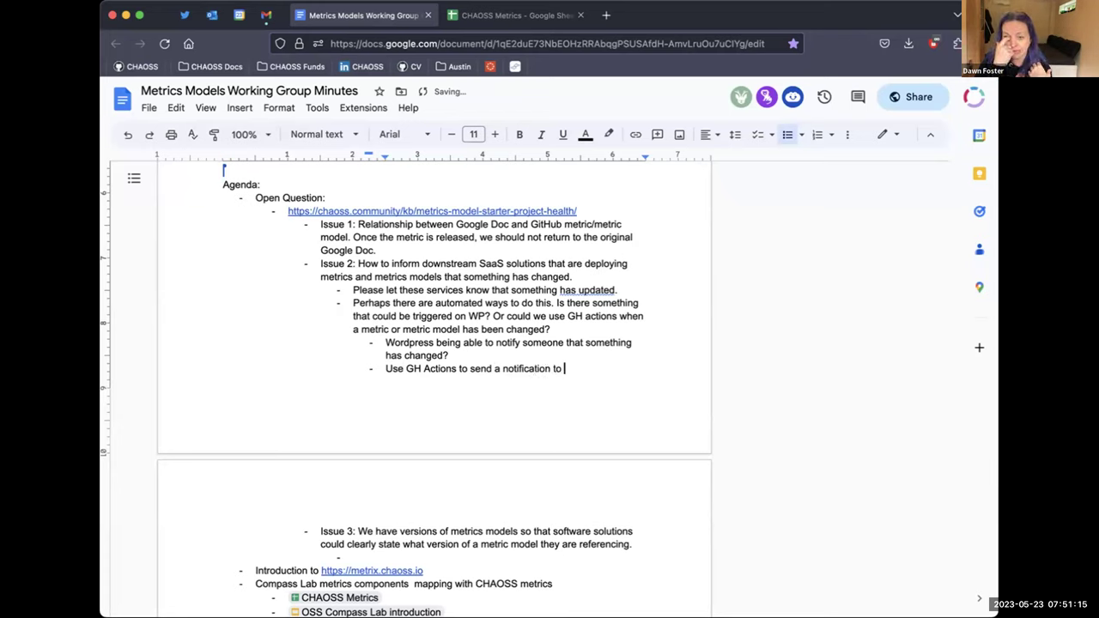
- Complete the GH Actions bullet with "a team that some metric or metric model has changed."
text(an )
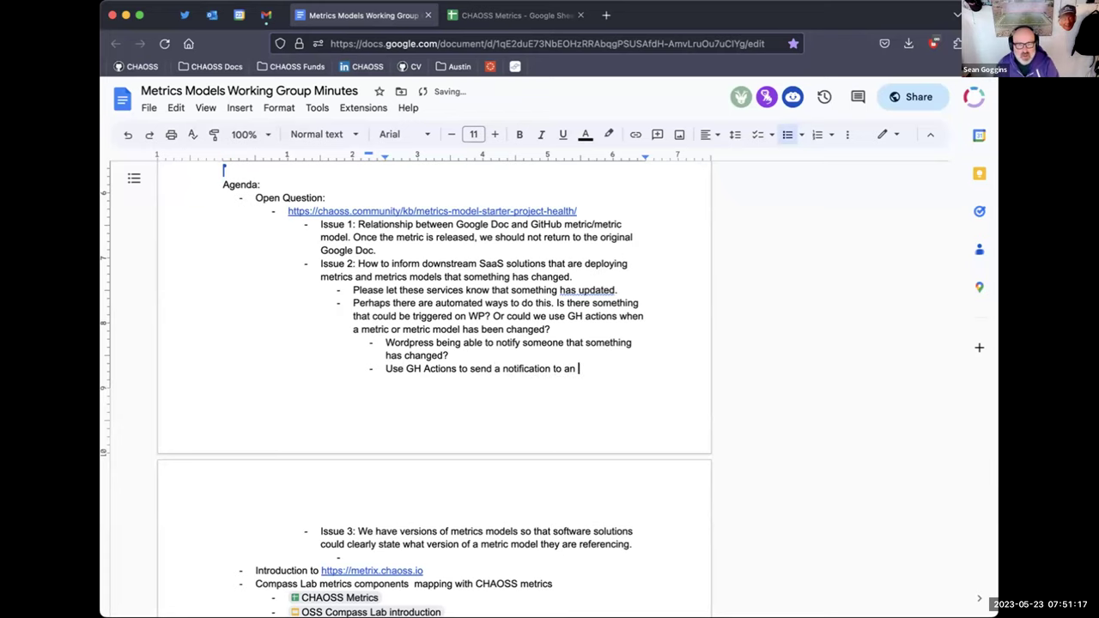
text(@t)
key(BackSpace)
key(BackSpace)
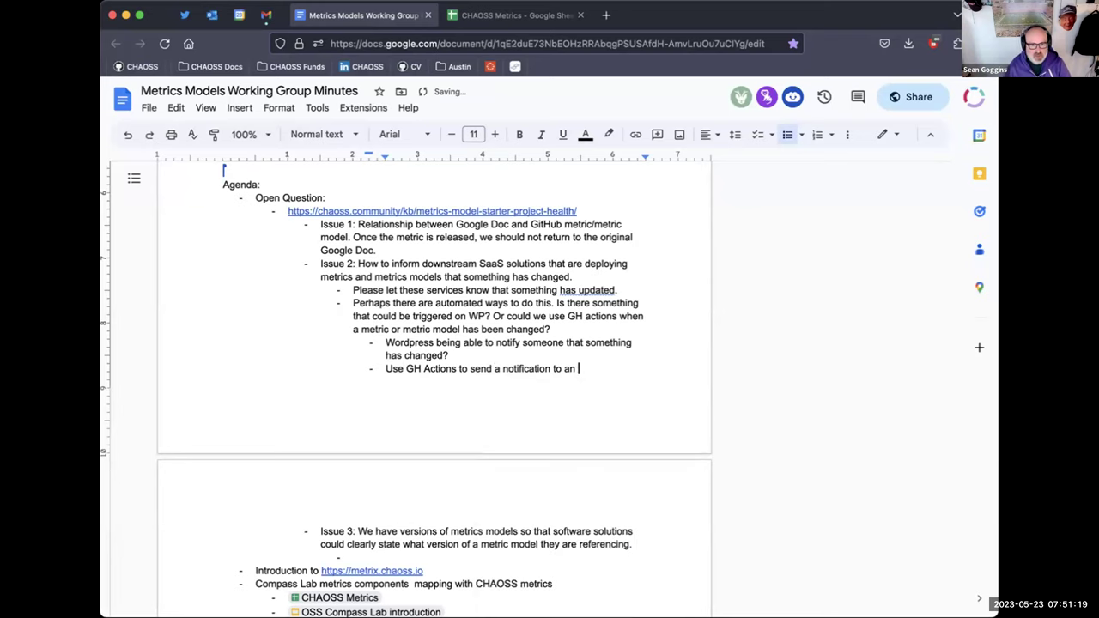
key(BackSpace)
key(BackSpace)
text(team that some me)
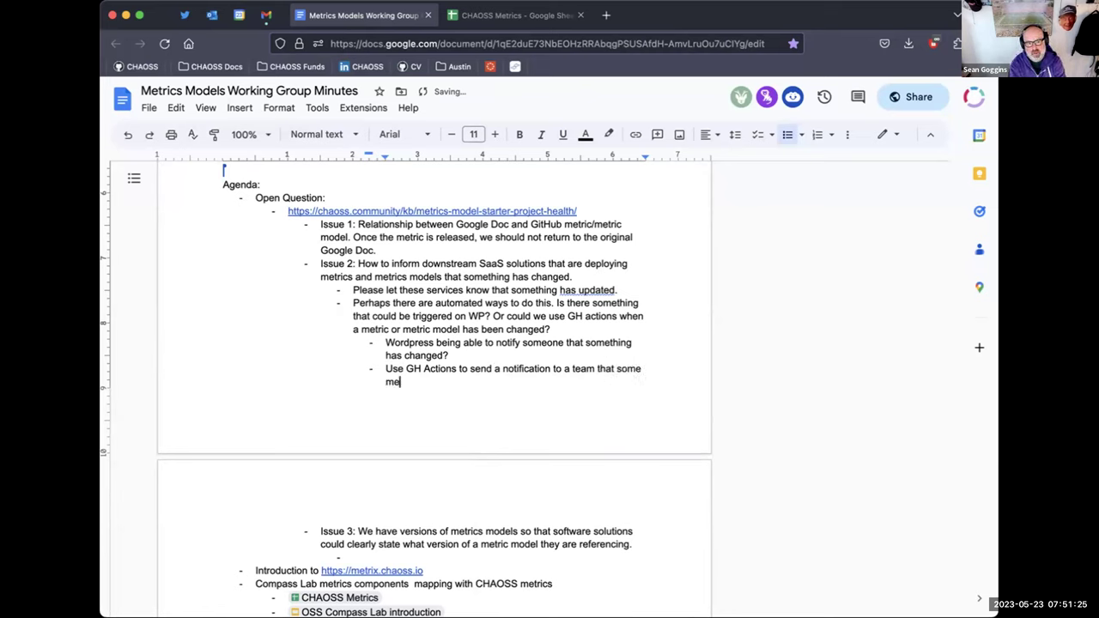
text(tric or metri)
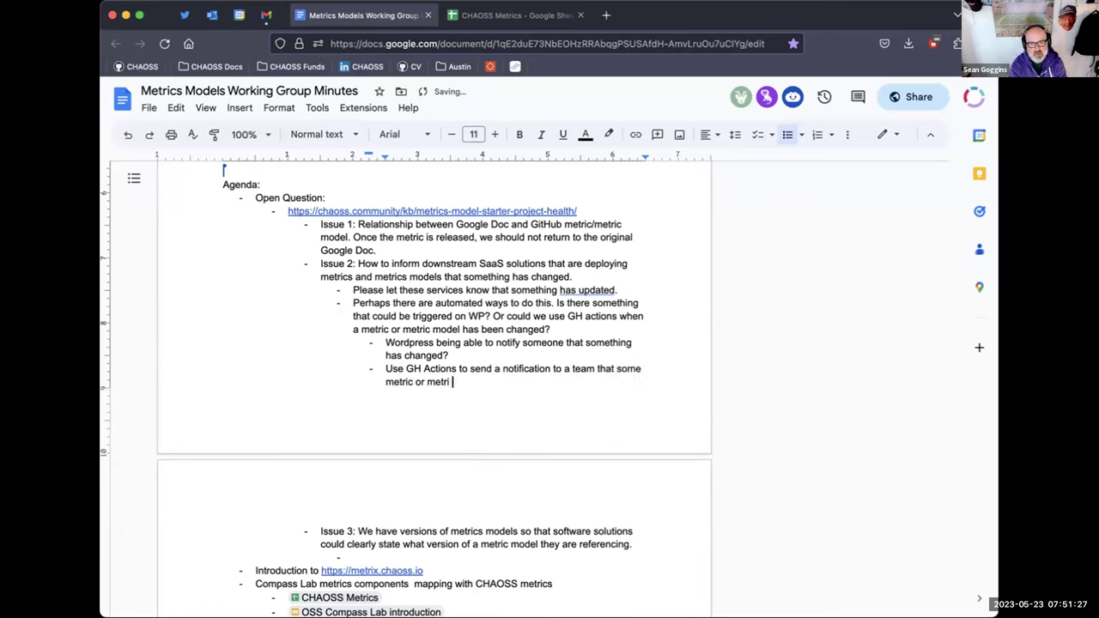
text(c model ha)
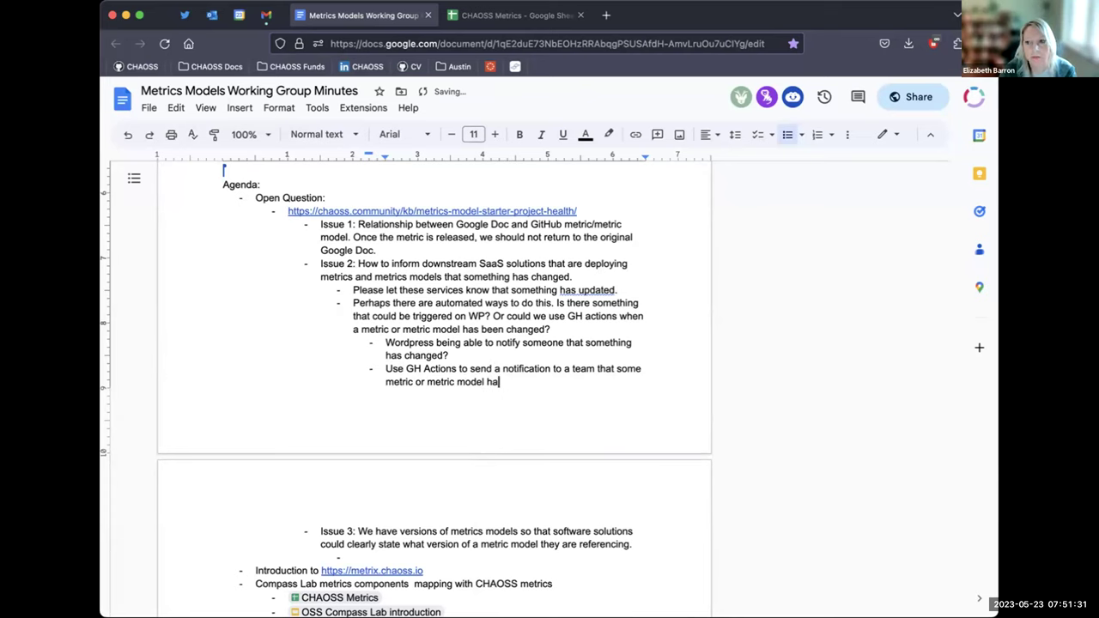
text(s changed.)
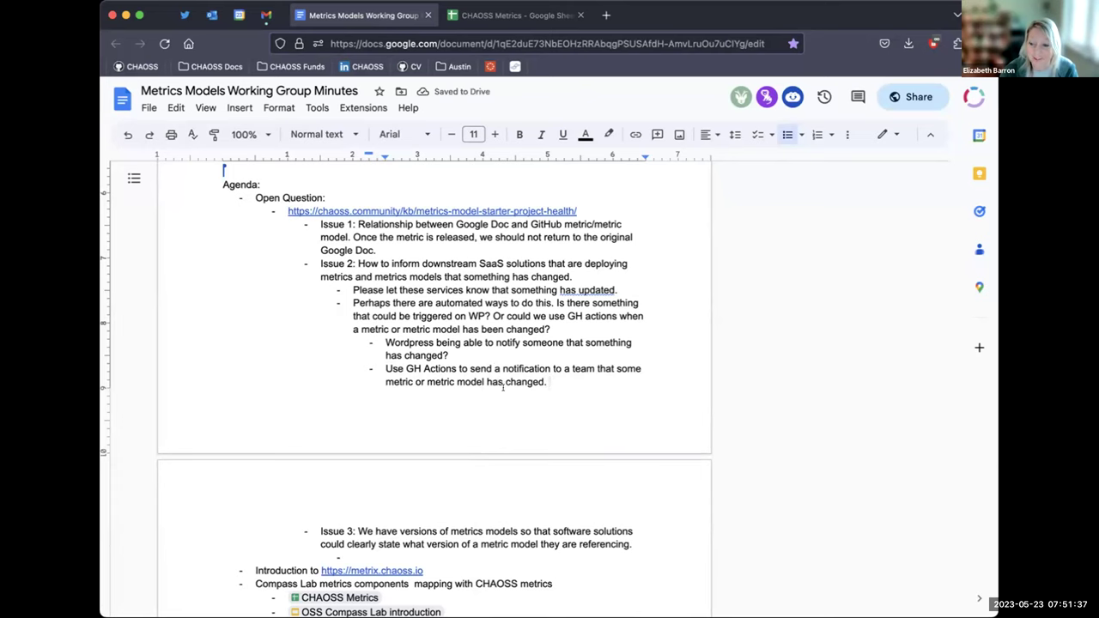
- Make the whole "Use GH Actions to send a notification" bullet bold
scroll(503, 387, down, 3)
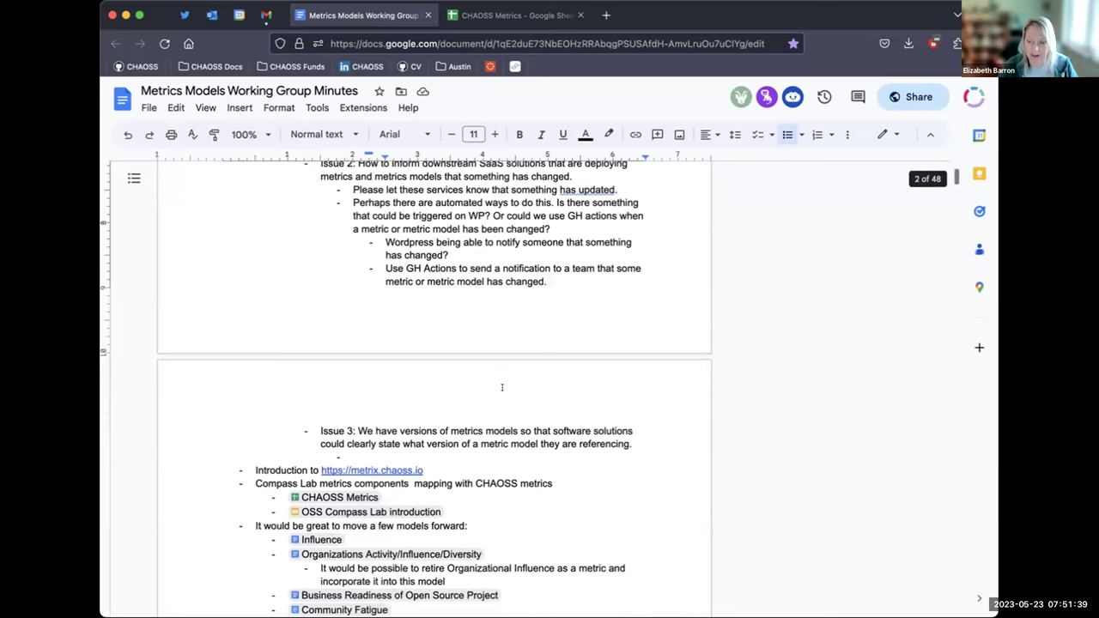
drag(549, 282, 374, 267)
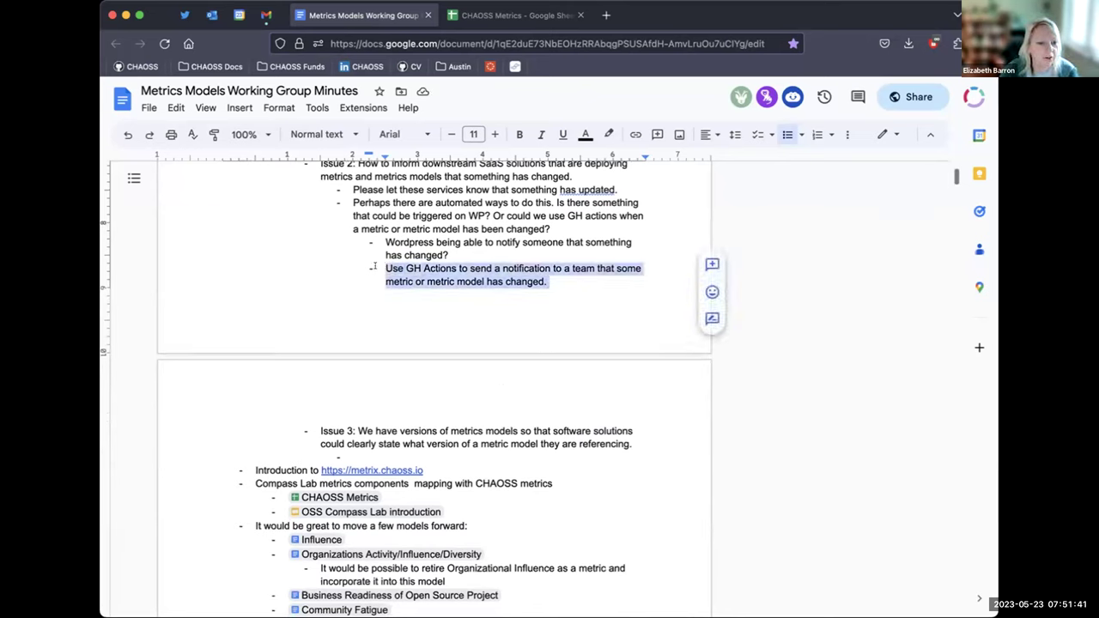
click(519, 134)
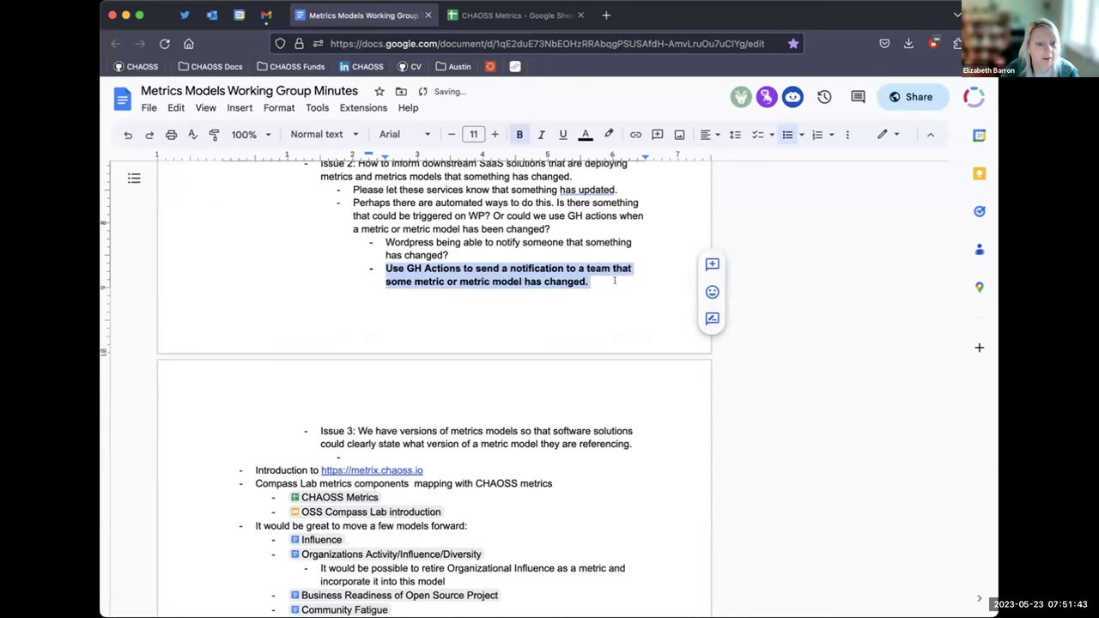
- Append "Let's test this a bit more" to the end of the bold GH Actions notification bullet
click(613, 278)
text(The)
key(BackSpace)
key(BackSpace)
key(BackSpace)
text(Let's )
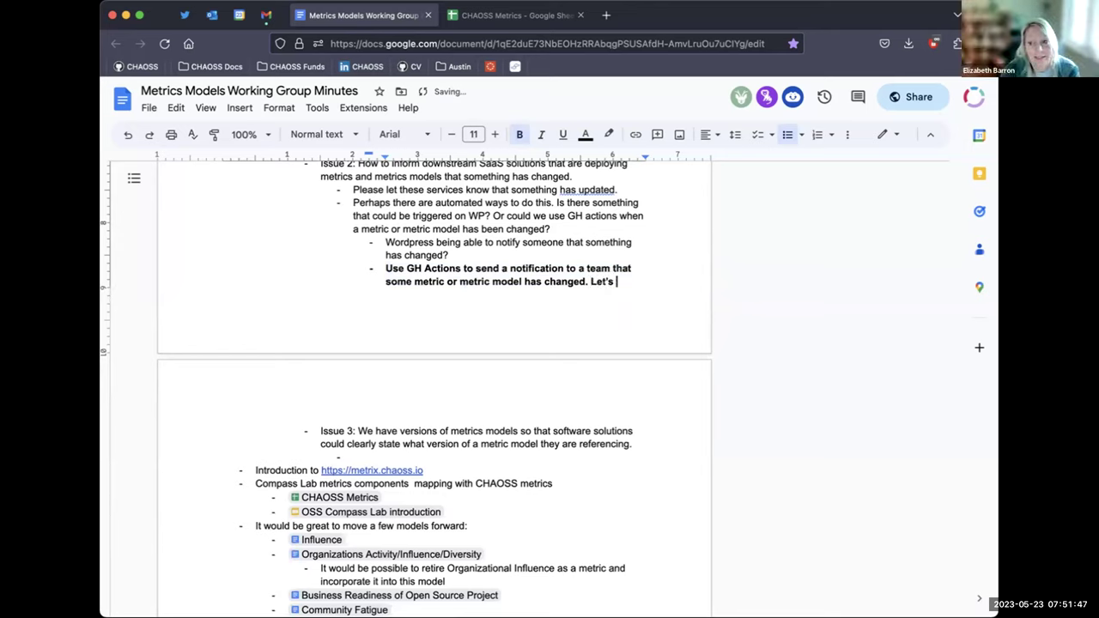
text(test this a bit a)
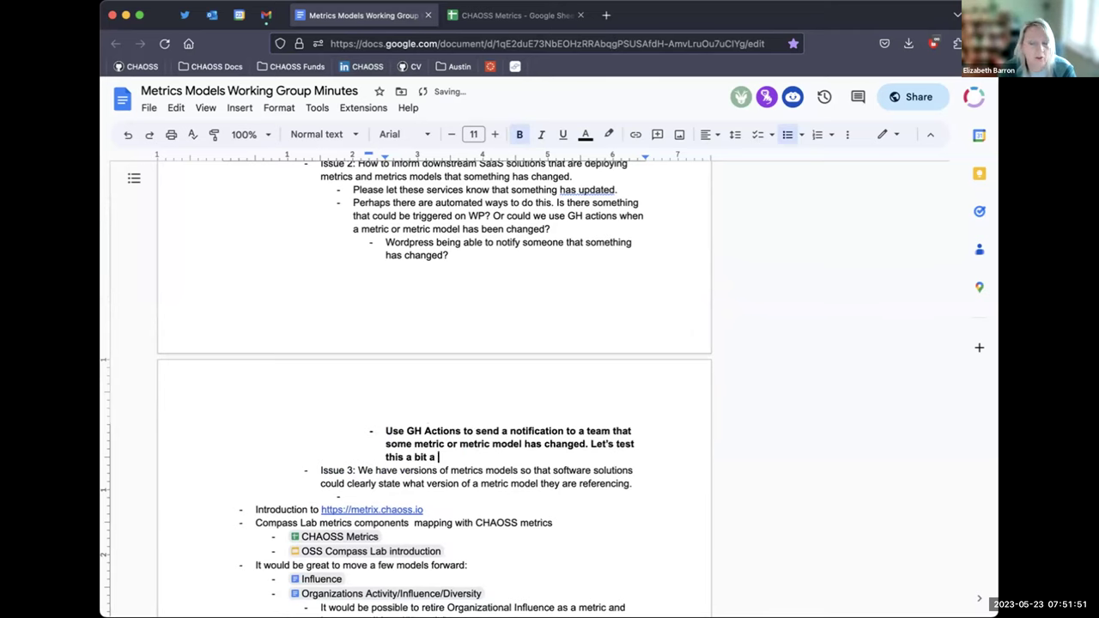
key(BackSpace)
key(BackSpace)
text(more)
- Add an indented sub-bullet reading "AI: Need to find someone to experiment a bit with GH Actions to see."
key(Return)
key(Tab)
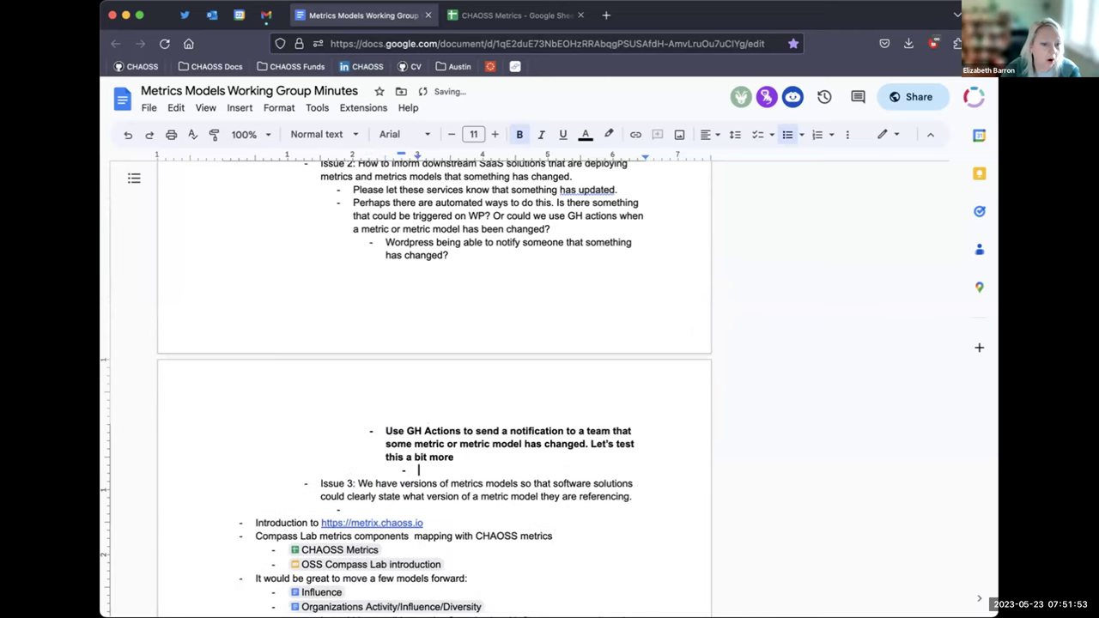
text(AI:)
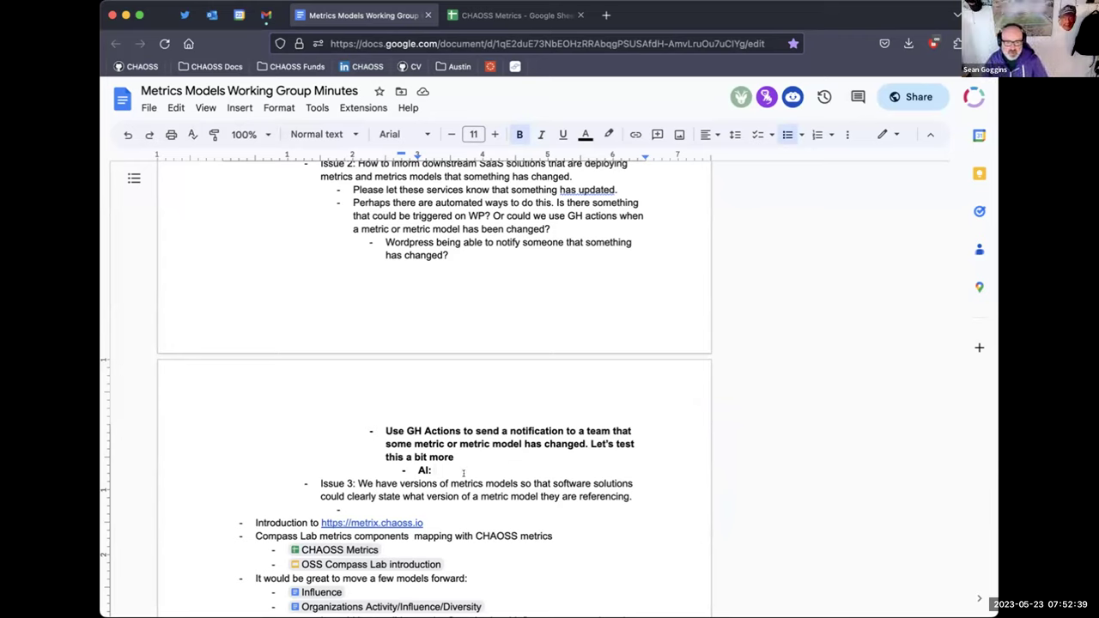
text(Need to find someone to exp)
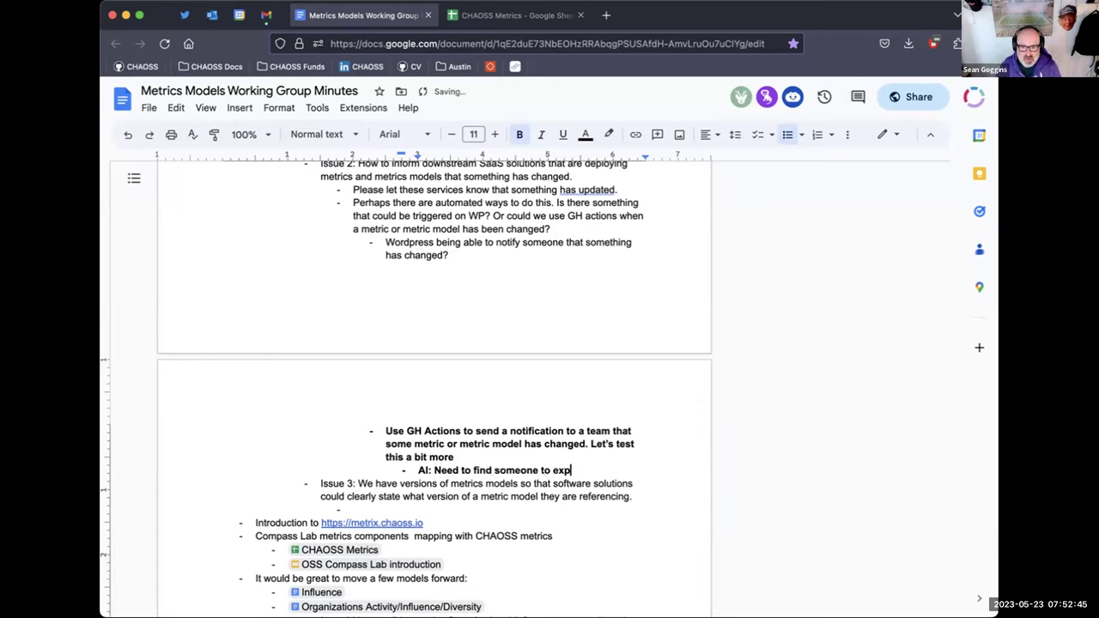
text(eriment a bit with )
text(GH Actions )
text(to see what )
text(wi)
key(BackSpace)
key(BackSpace)
key(BackSpace)
key(BackSpace)
key(BackSpace)
key(BackSpace)
key(BackSpace)
key(BackSpace)
key(BackSpace)
text(ee.)
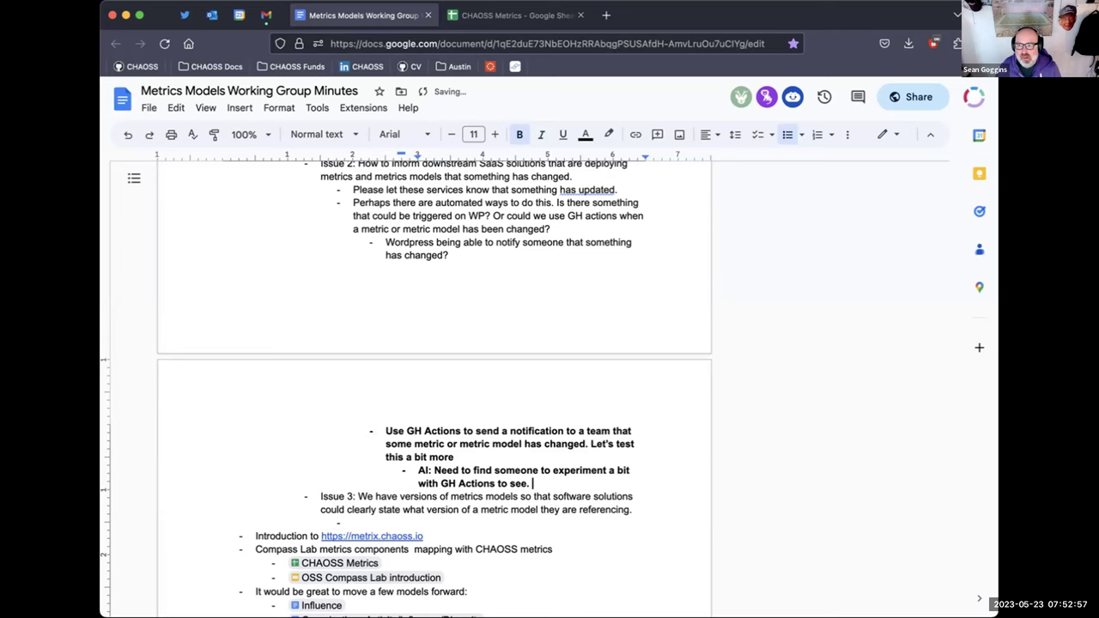
- Below the AI bullet, add an indented sub-bullet reading "Let's file this as an issue in Common or Metrics Models WG"
click(479, 493)
scroll(475, 485, down, 2)
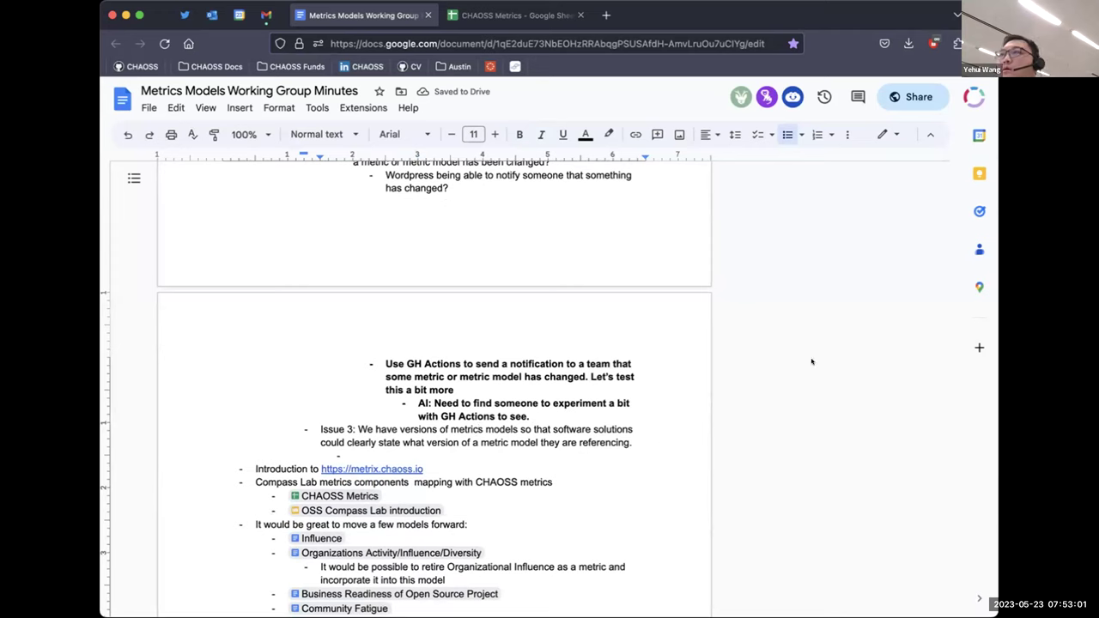
click(534, 417)
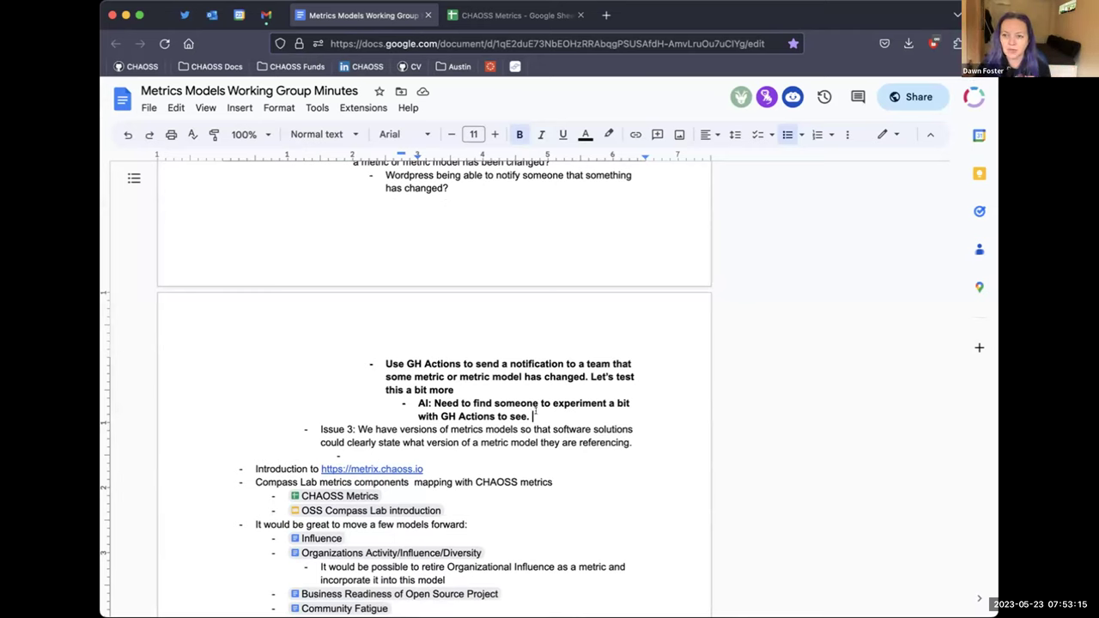
key(Return)
key(Tab)
text(Let's file this as an issue in Common )
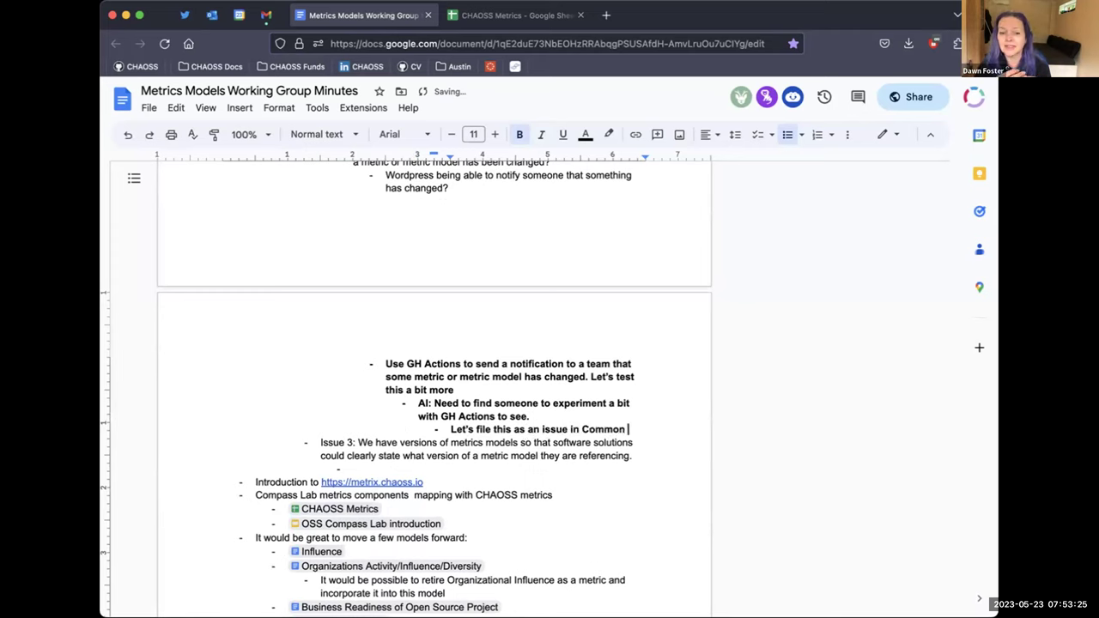
text(or Metrics )
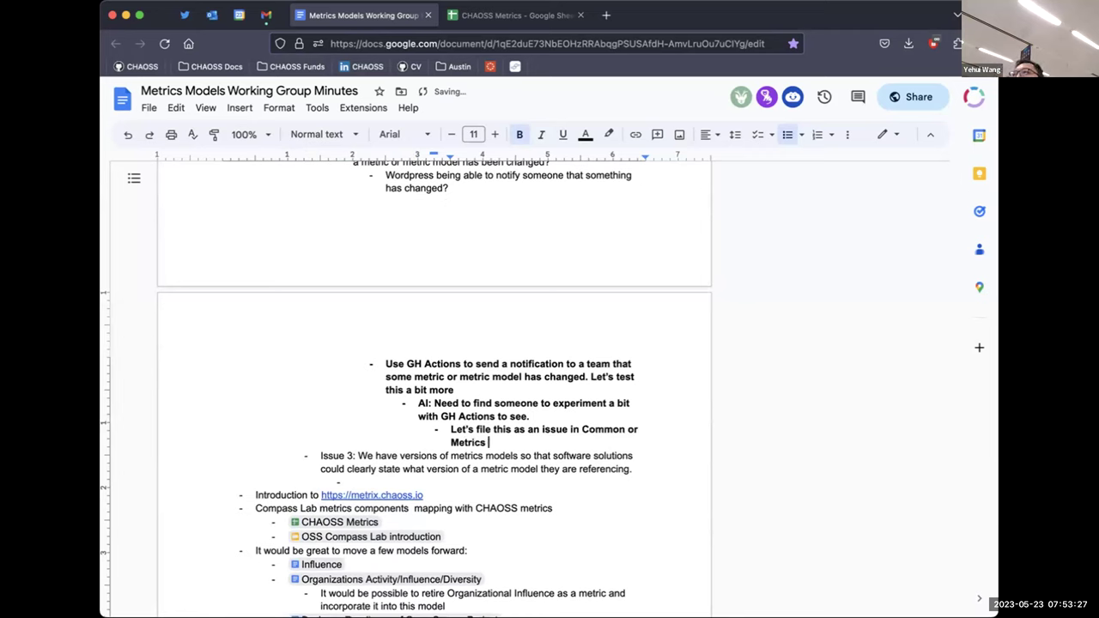
text(Models WG)
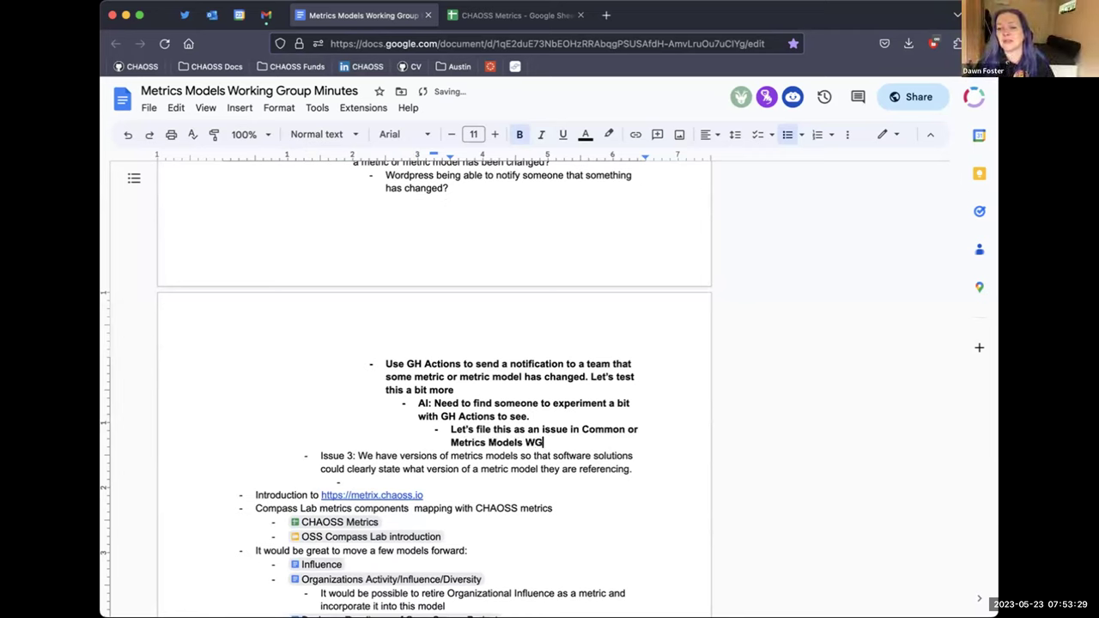
- Continue the issue-filing sub-bullet with "to see if there is anyone interest"
text( to see)
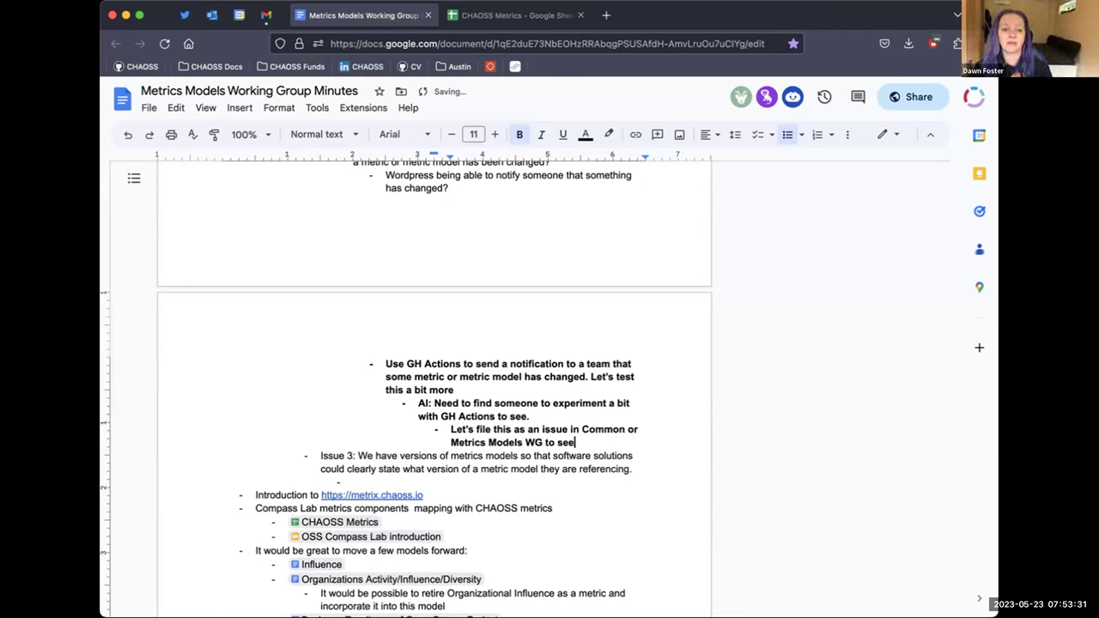
text( if there are any t)
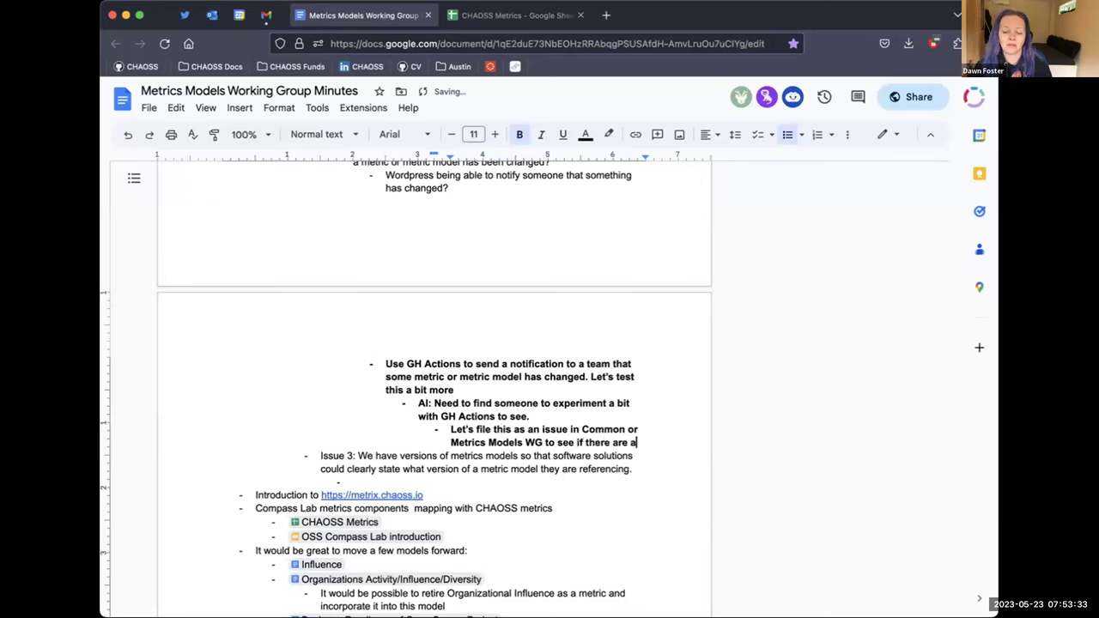
key(BackSpace)
key(BackSpace)
key(BackSpace)
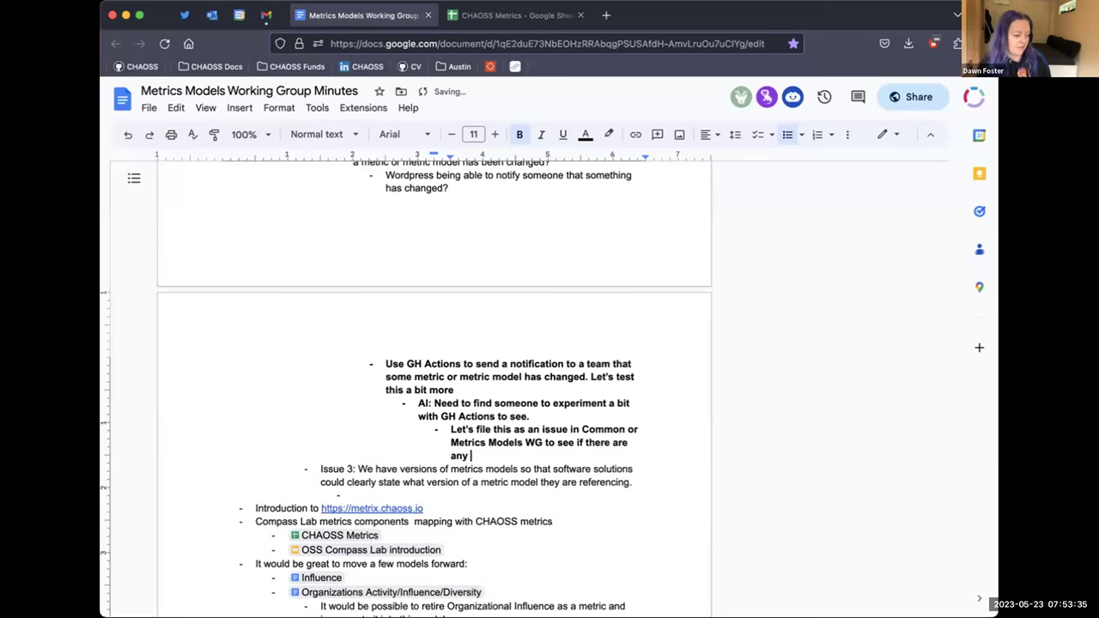
key(BackSpace)
key(BackSpace)
key(BackSpace)
key(BackSpace)
key(BackSpace)
key(BackSpace)
text(is anyone interest)
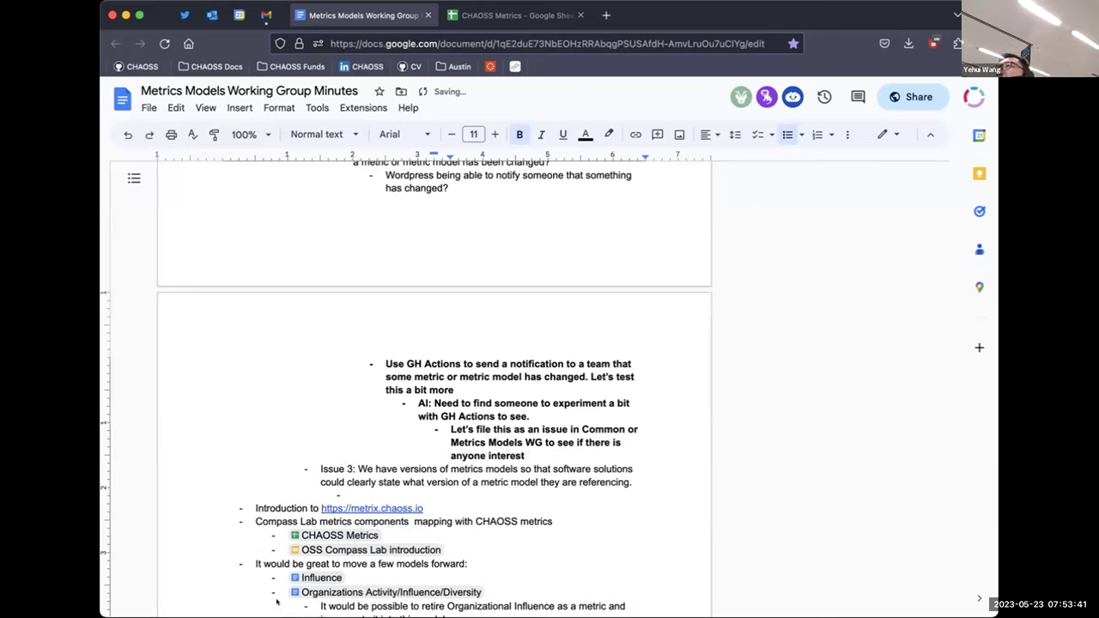
scroll(385, 485, down, 5)
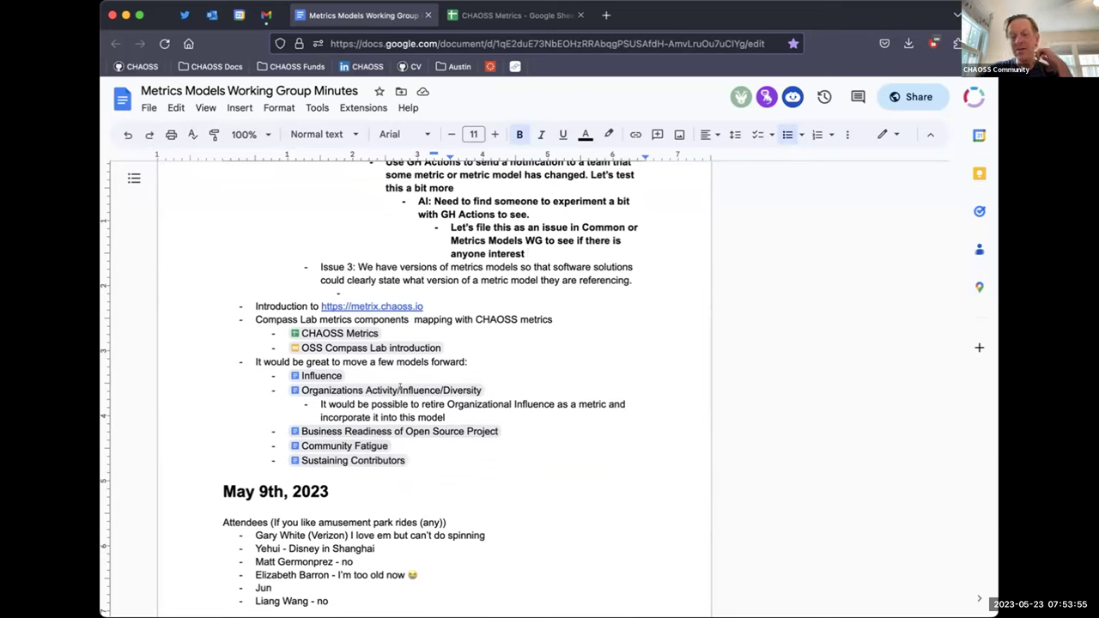
drag(430, 300, 247, 301)
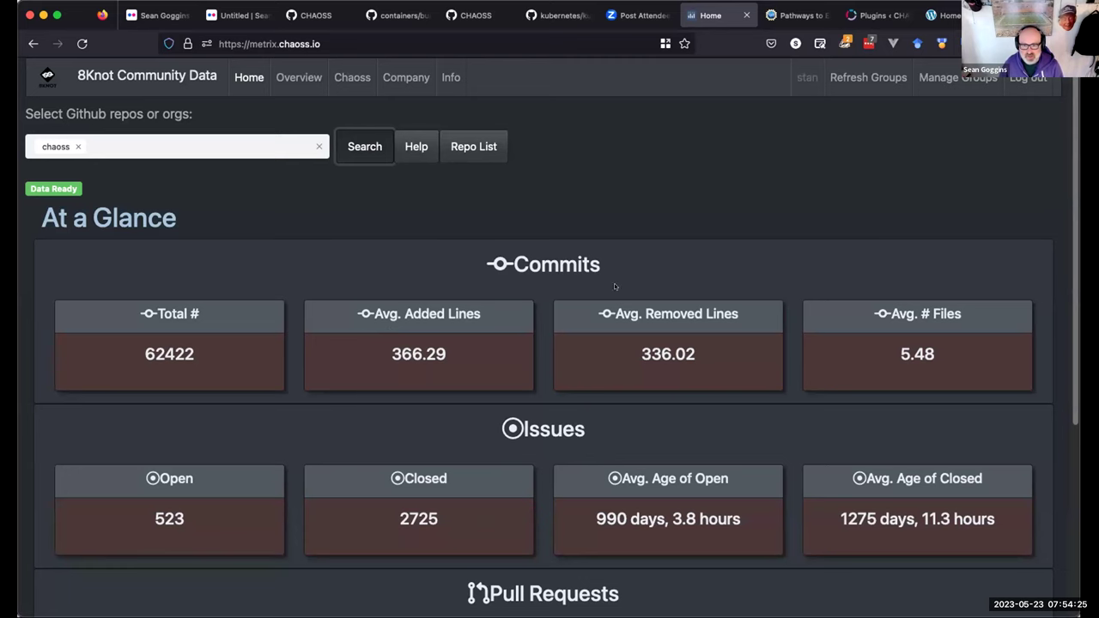
- In the 8Knot dashboard for chaoss, review the At a Glance statistics and look through the Overview page's graphs
scroll(564, 352, down, 5)
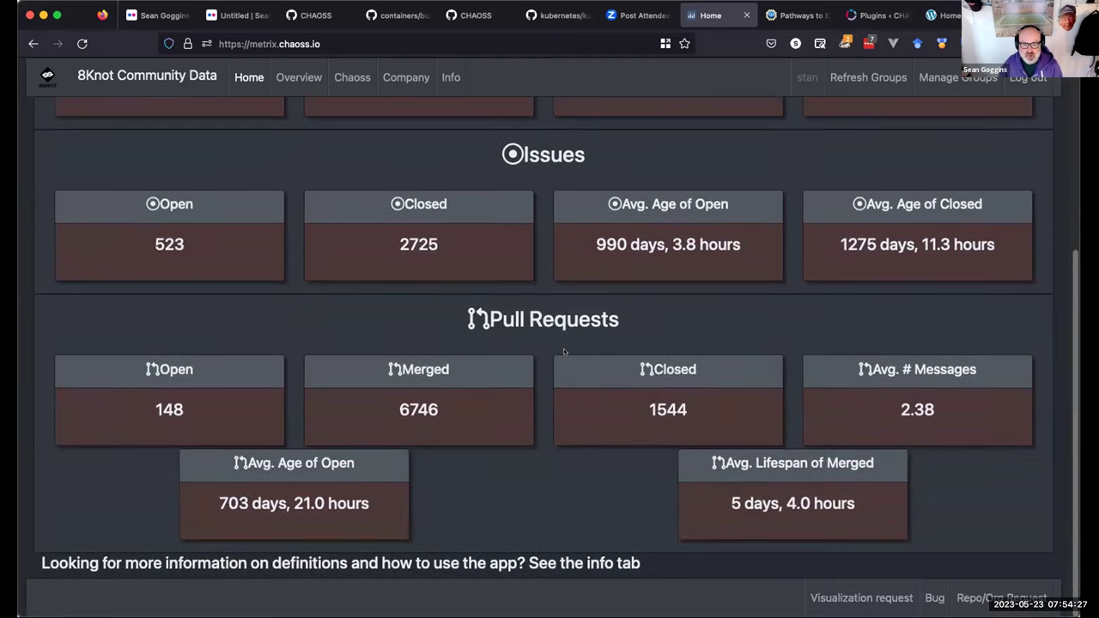
scroll(564, 351, up, 5)
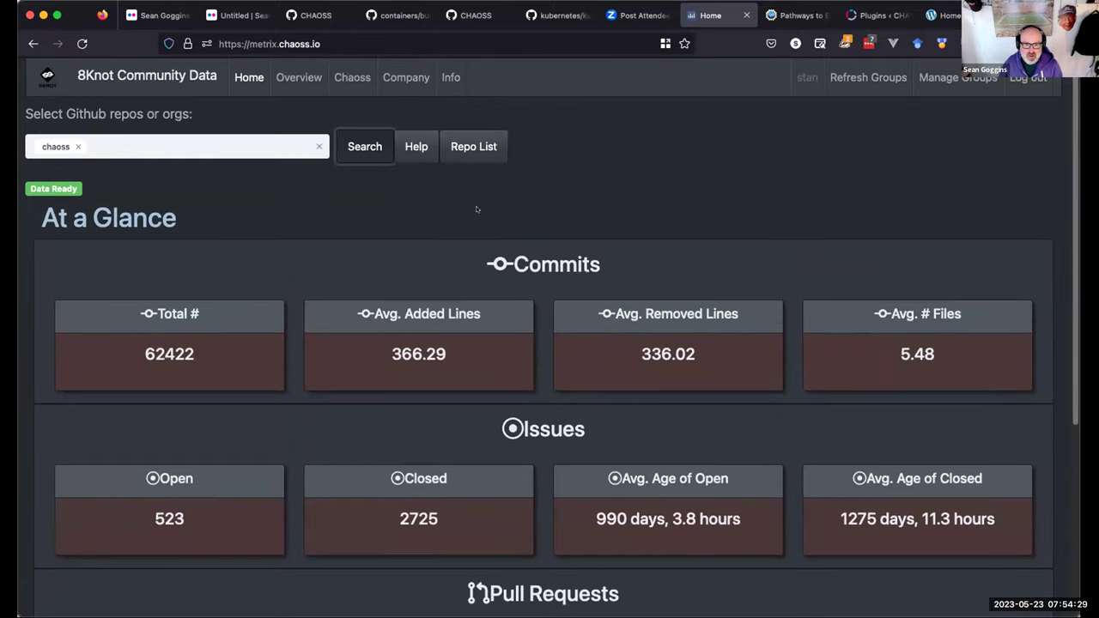
click(296, 78)
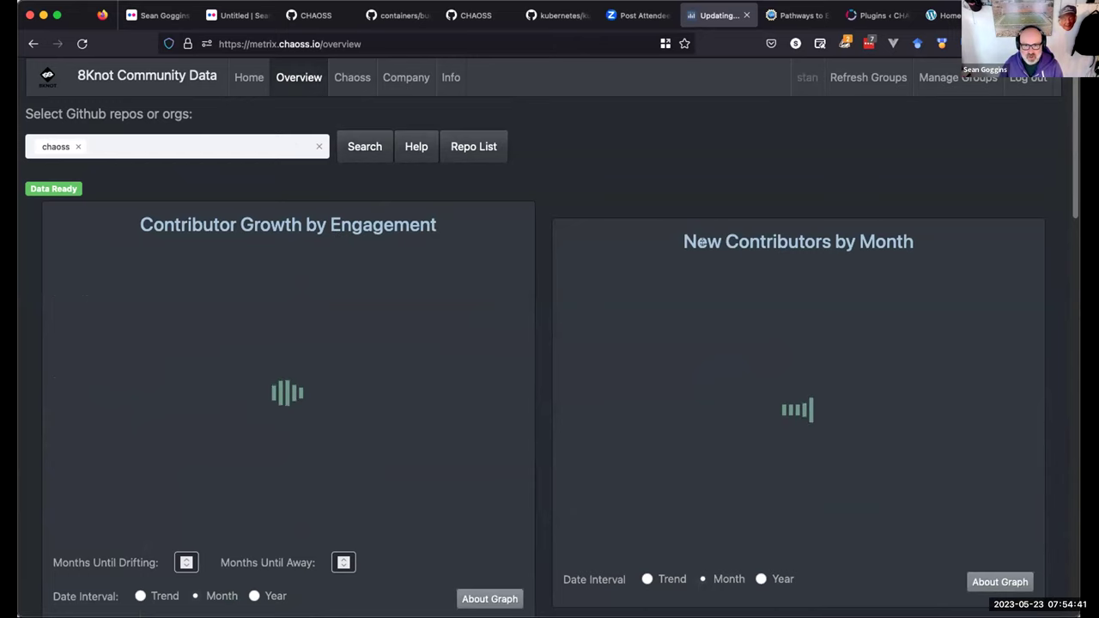
scroll(648, 253, down, 10)
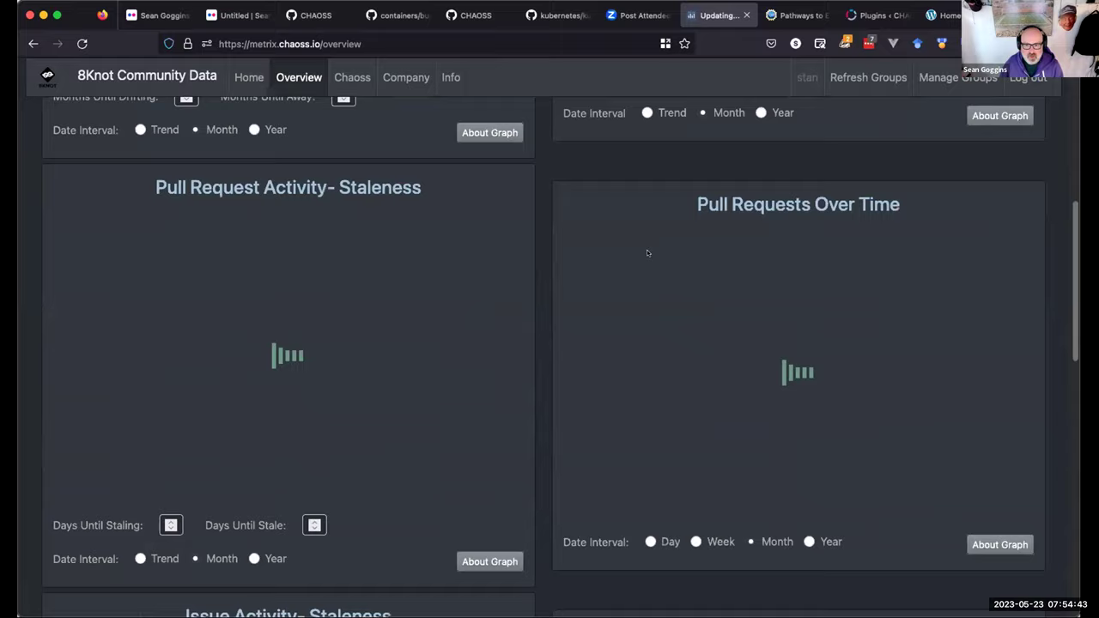
scroll(648, 252, down, 5)
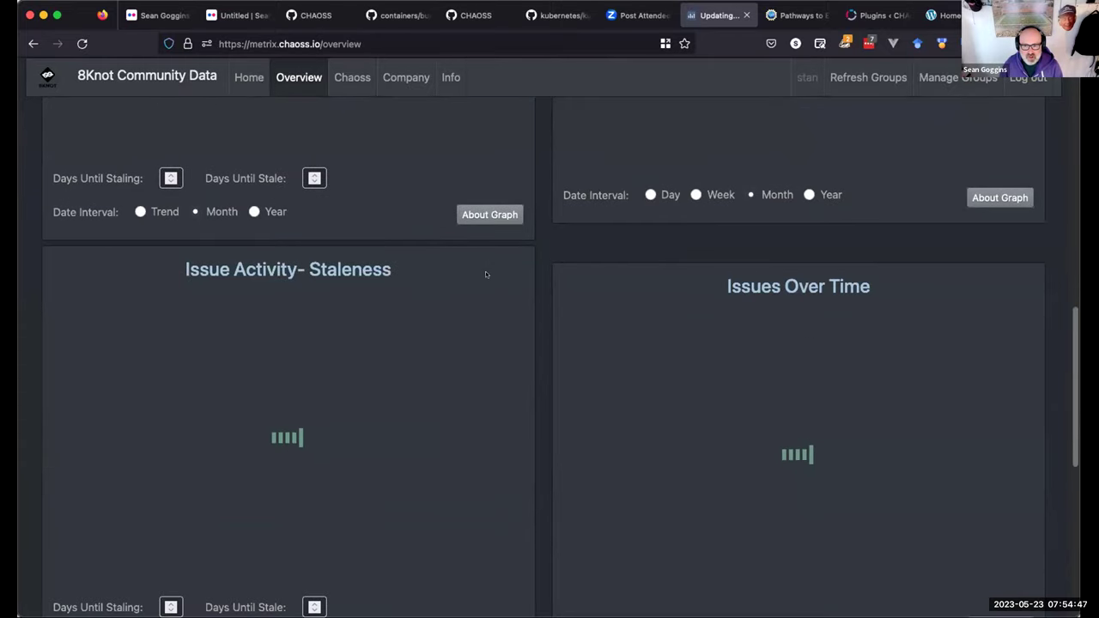
scroll(690, 270, down, 5)
scroll(690, 271, down, 4)
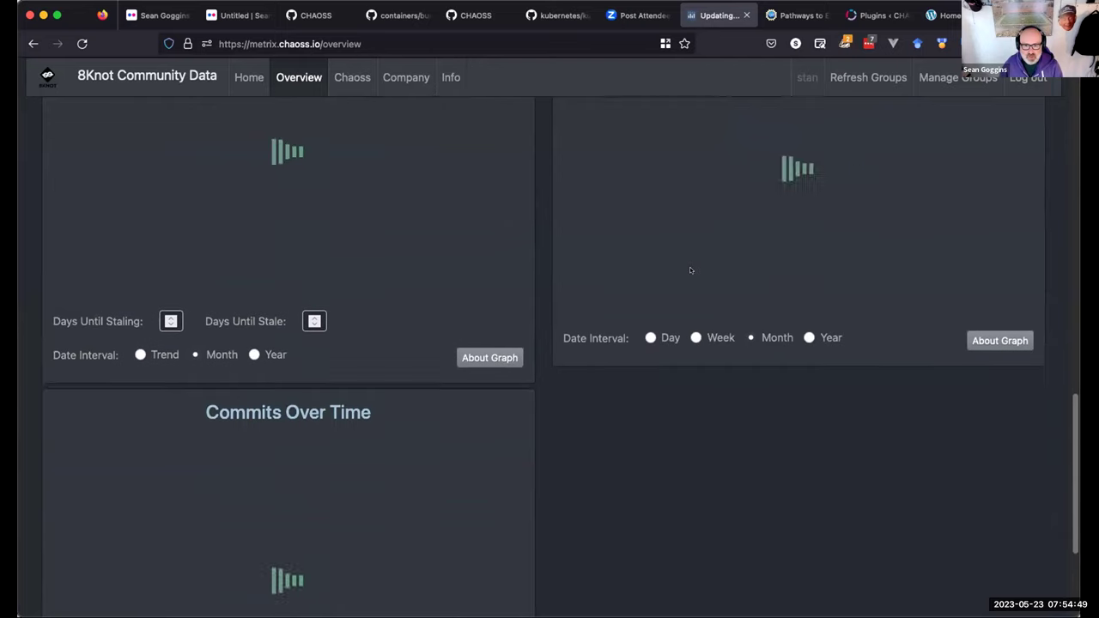
scroll(689, 271, up, 15)
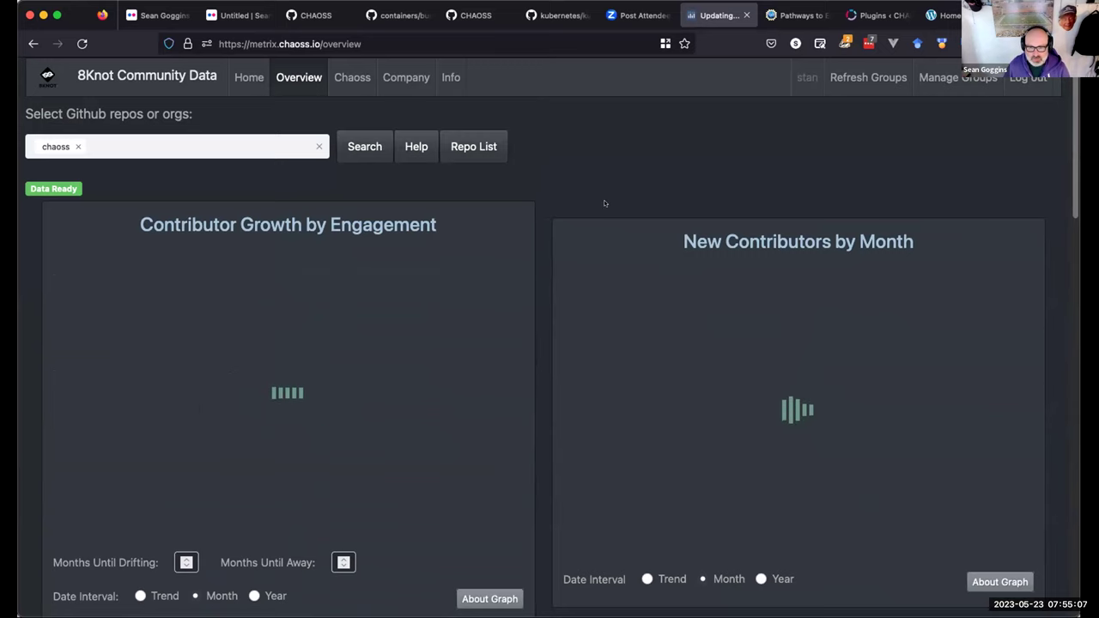
- Look through the contributor graphs on the Chaoss page and open the Company page
click(353, 79)
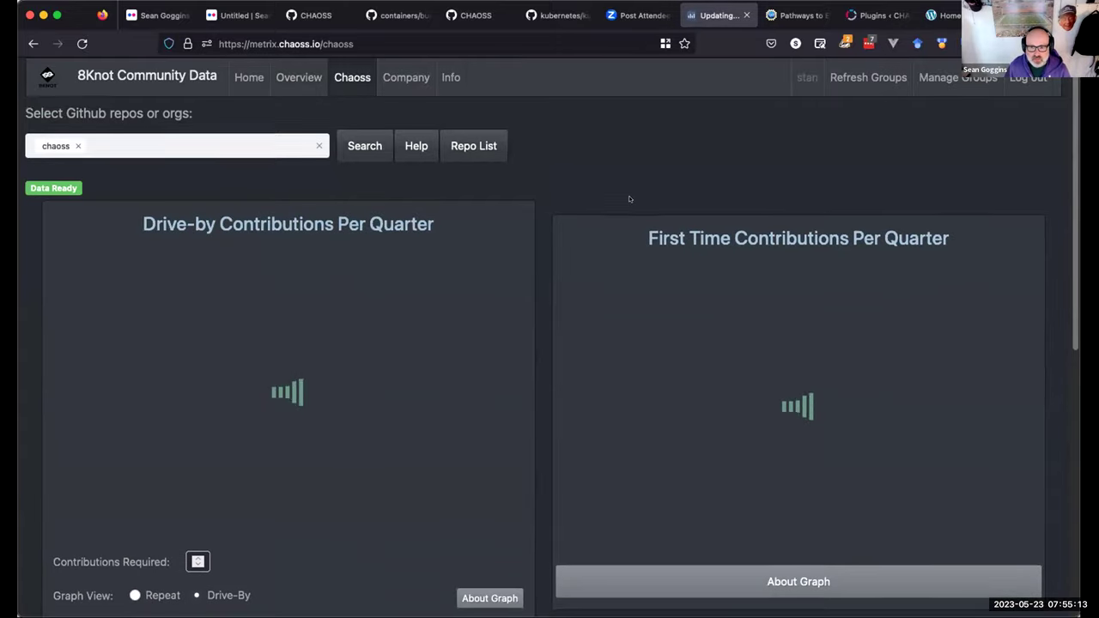
scroll(630, 197, down, 5)
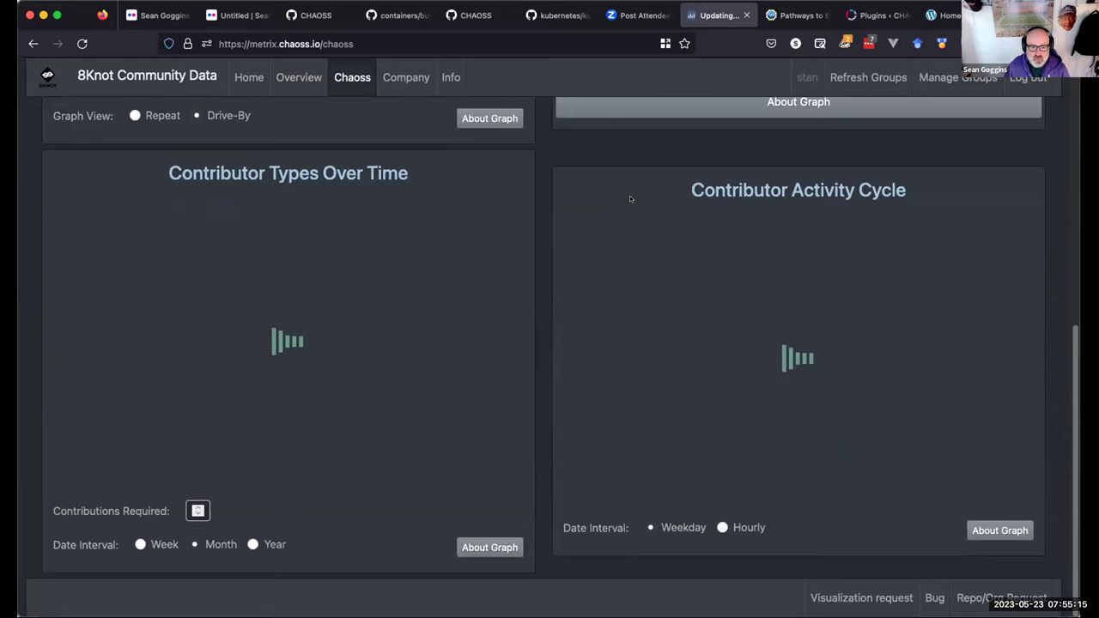
scroll(630, 200, up, 5)
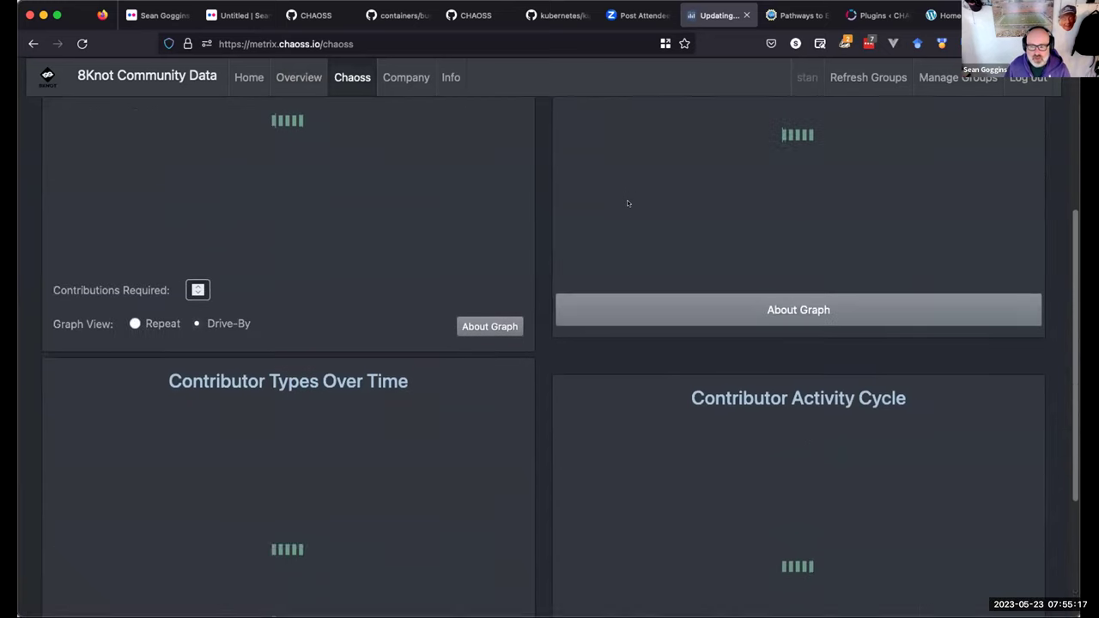
click(403, 80)
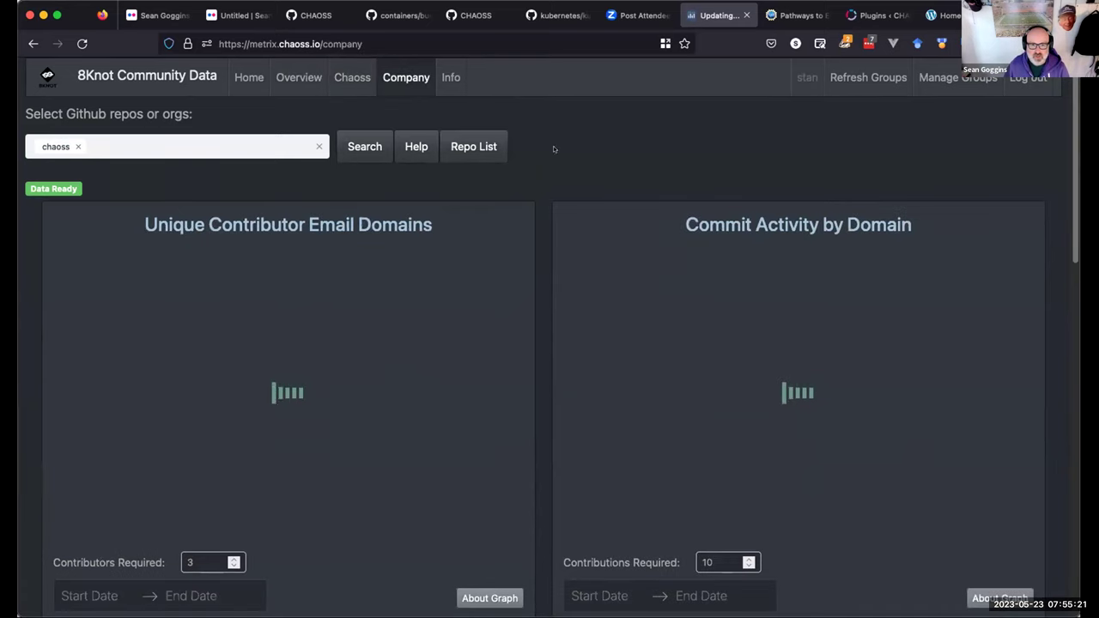
- Revisit the Chaoss and Overview pages, and look through the Chaoss page's graph sections again
click(342, 84)
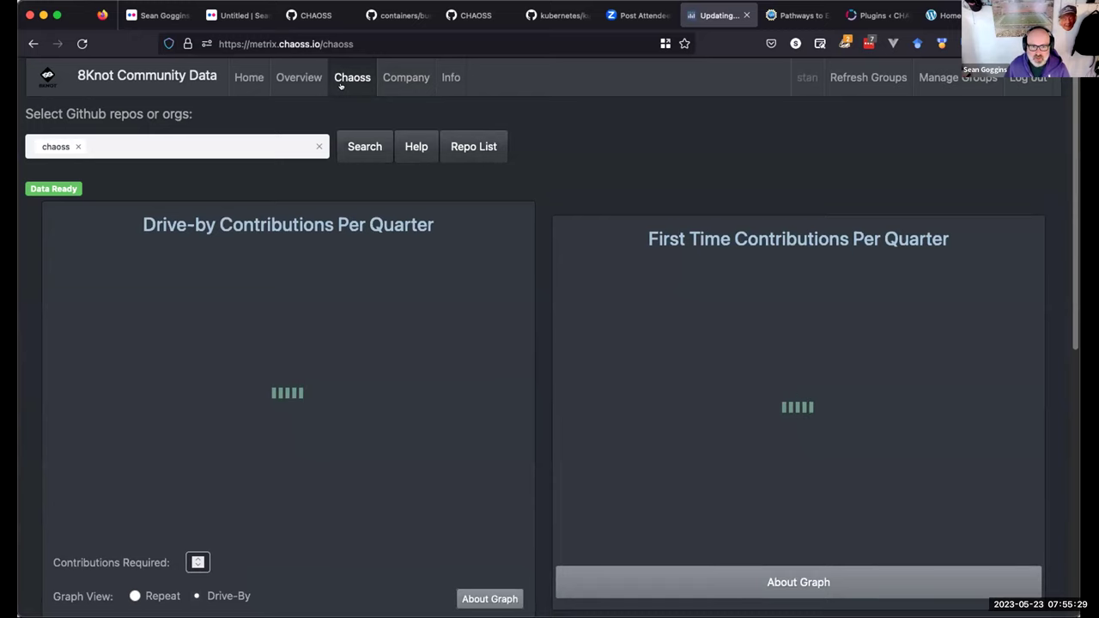
click(299, 77)
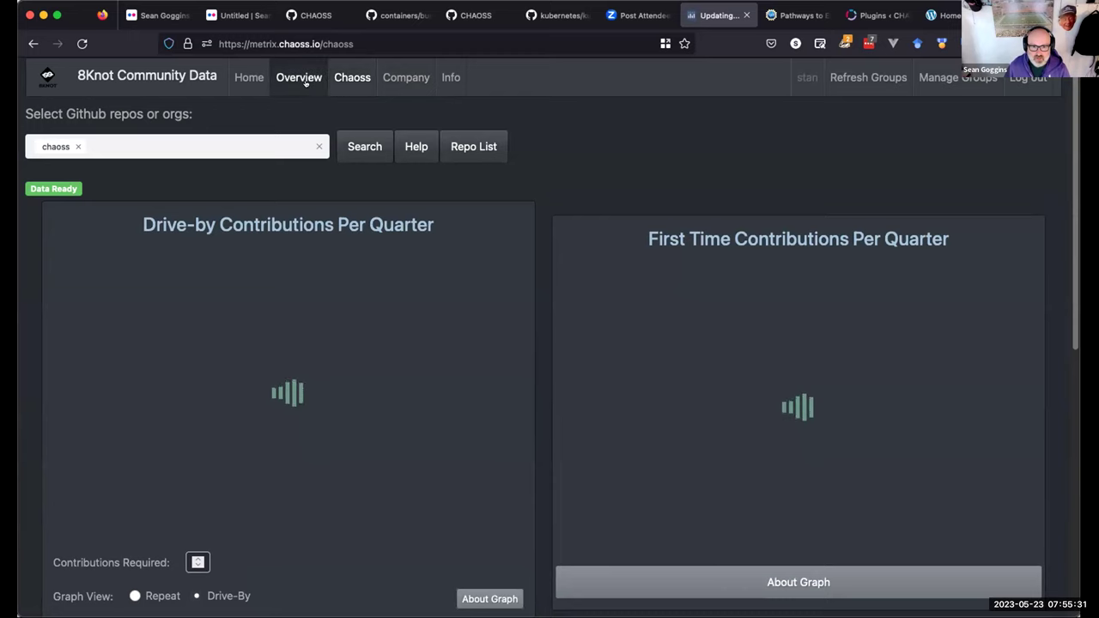
click(348, 82)
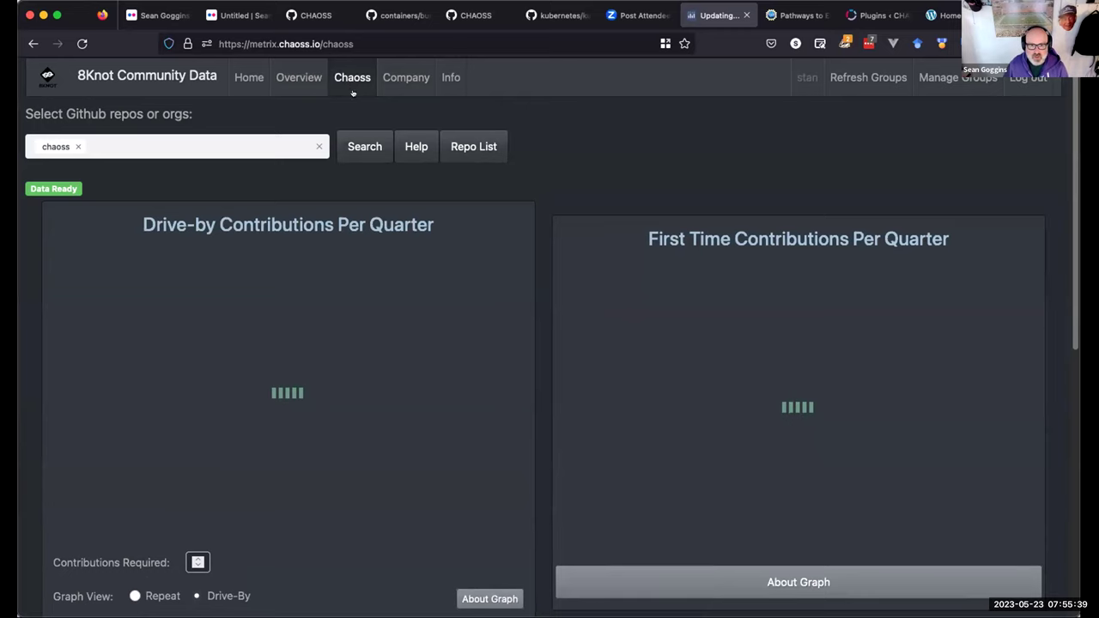
scroll(388, 156, down, 5)
scroll(388, 156, up, 3)
scroll(388, 156, up, 3)
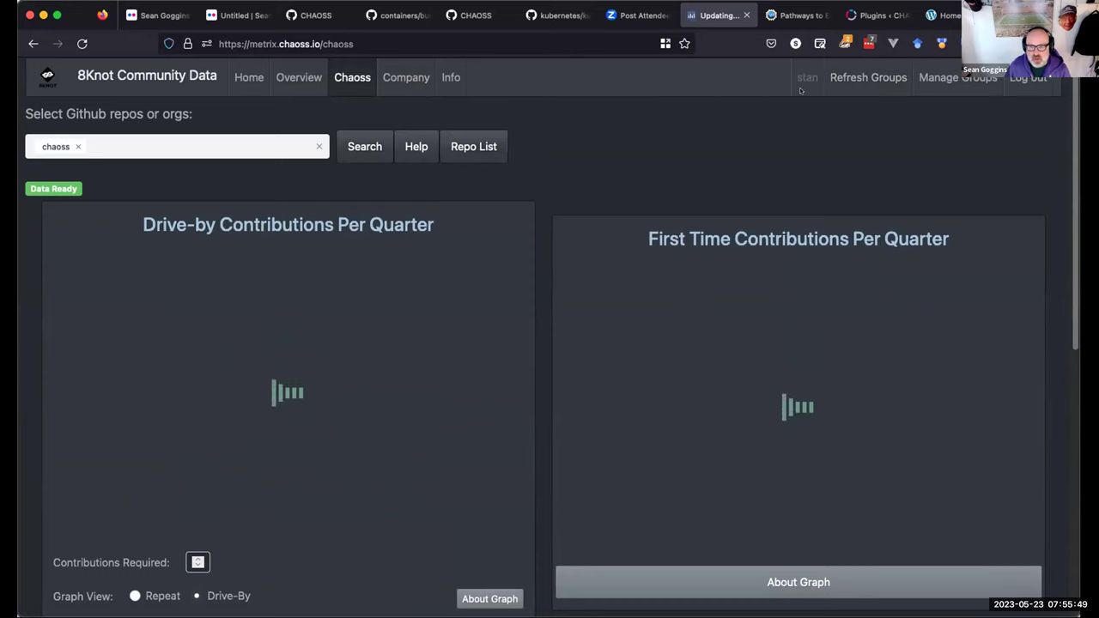
- Open the repo group management settings and examine the fields for a new group name and new repo or organization URLs
click(938, 76)
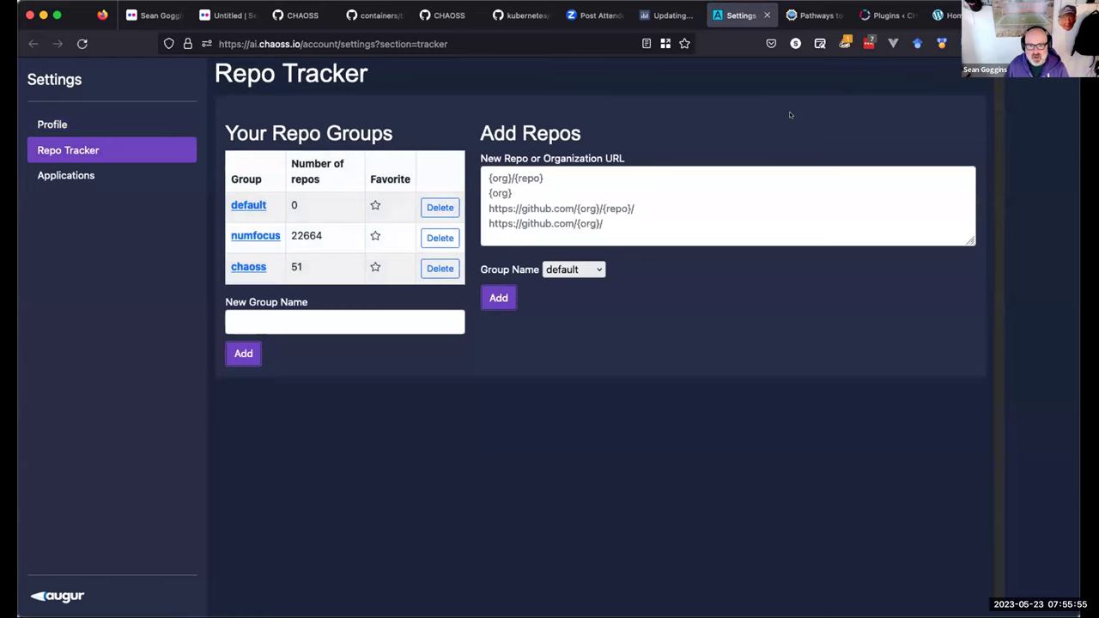
click(337, 321)
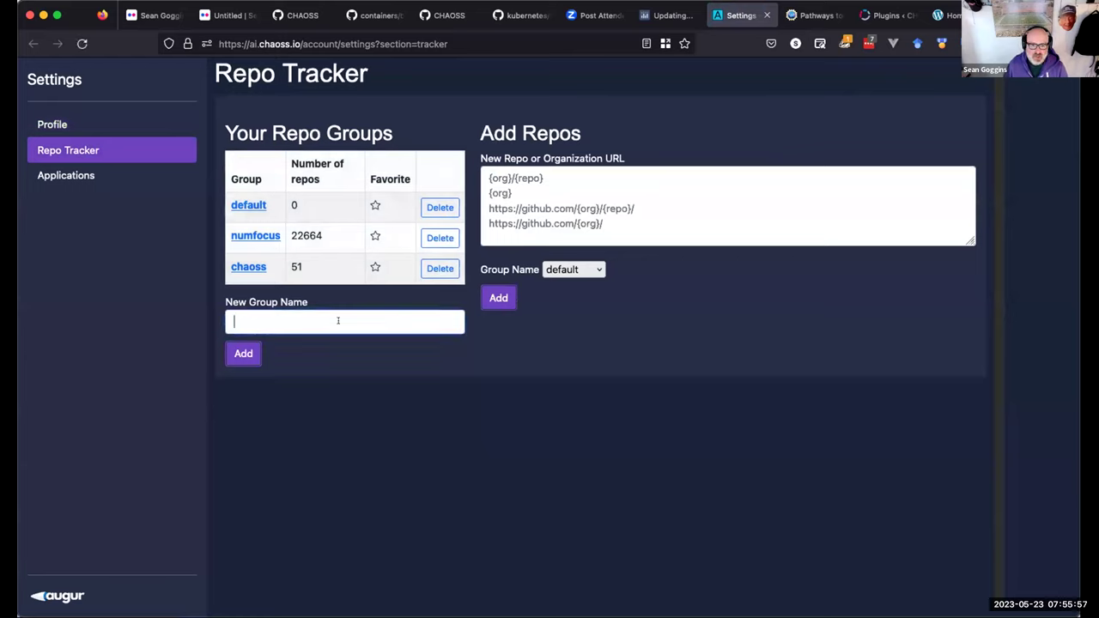
click(529, 177)
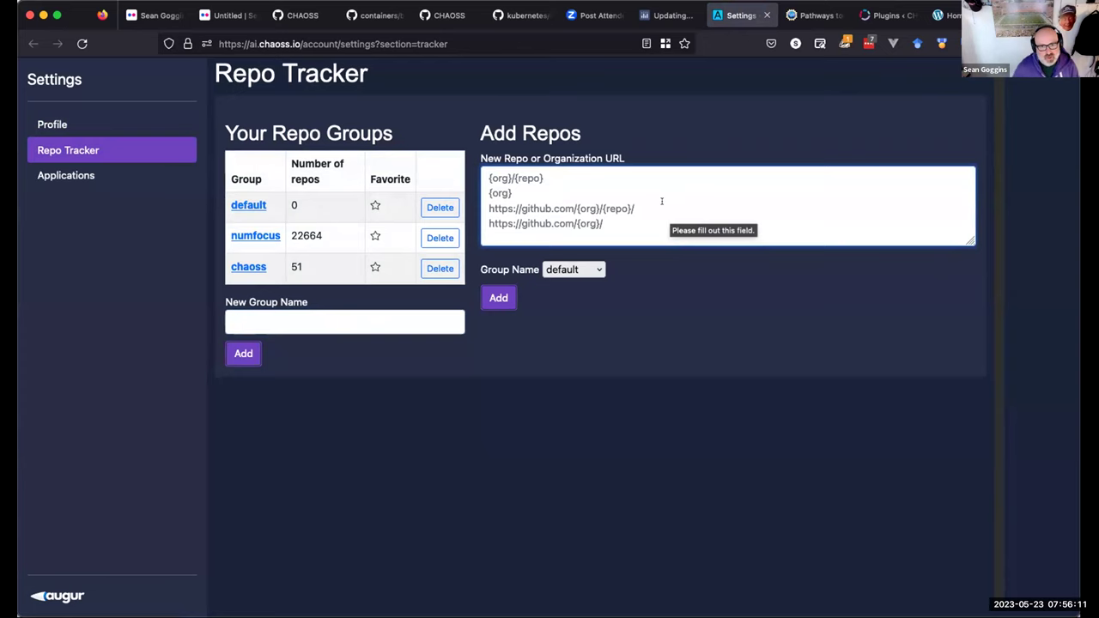
- Return to the 8Knot dashboard and open its Home page
click(667, 16)
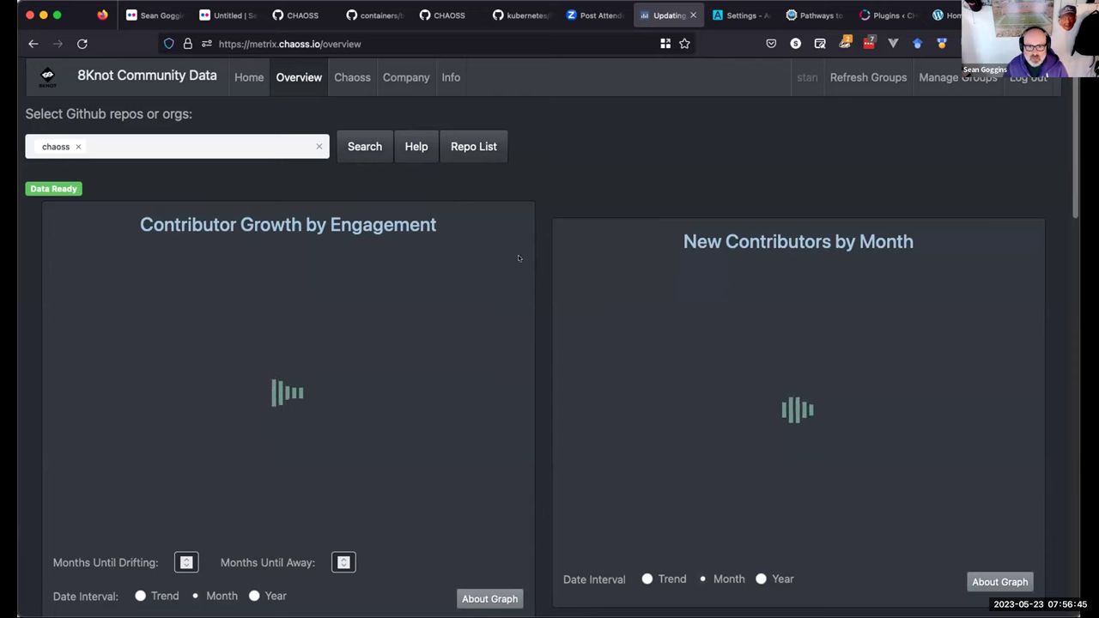
click(240, 79)
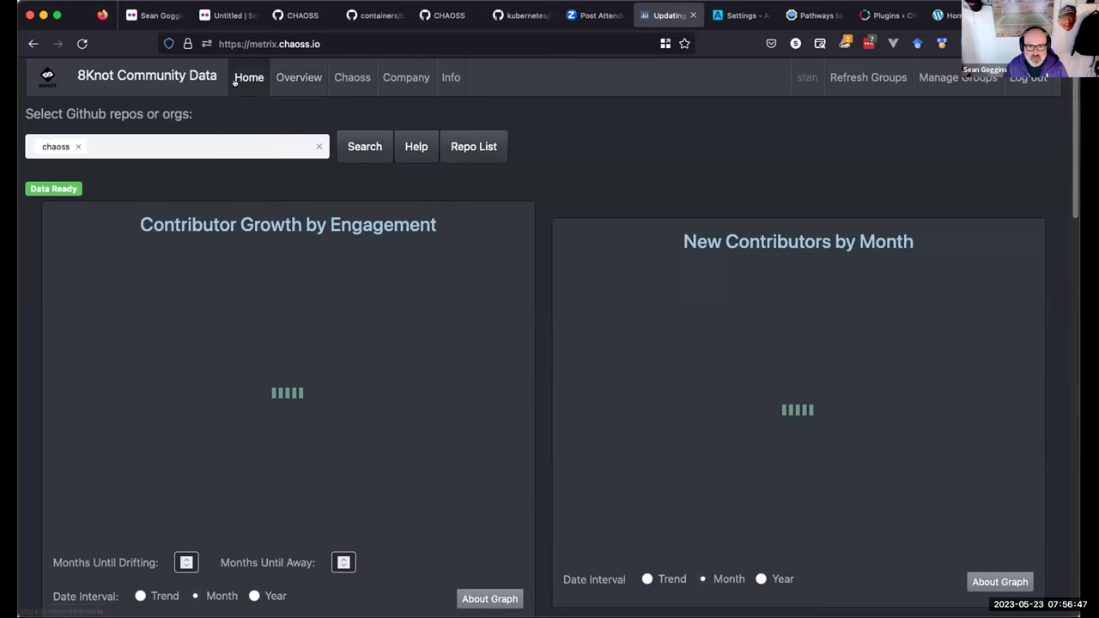